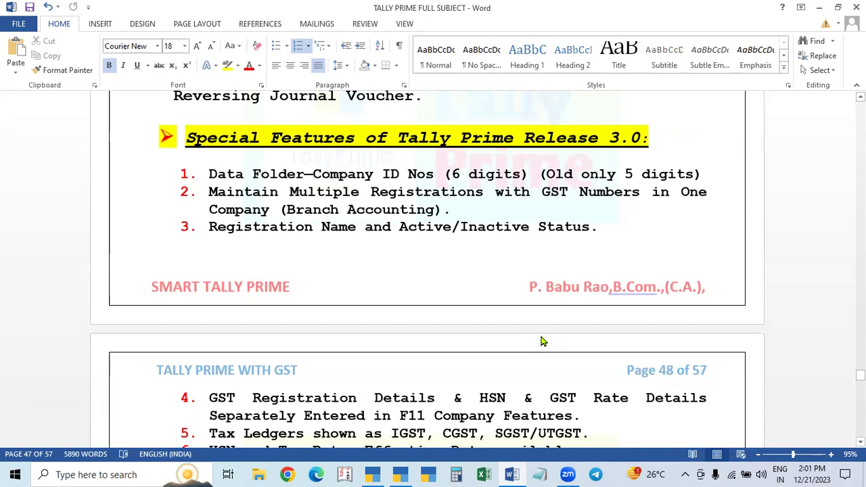
Step: Compare the company loaded in the TallyPrime 2.1 window with the one in the Tally Prime 3+ window, returning to the Word notes
{"action": "scroll", "coordinate": [753, 269], "scroll_direction": "up", "scroll_amount": 1}
{"action": "scroll", "coordinate": [752, 269], "scroll_direction": "down", "scroll_amount": 1}
{"action": "left_click", "coordinate": [373, 474]}
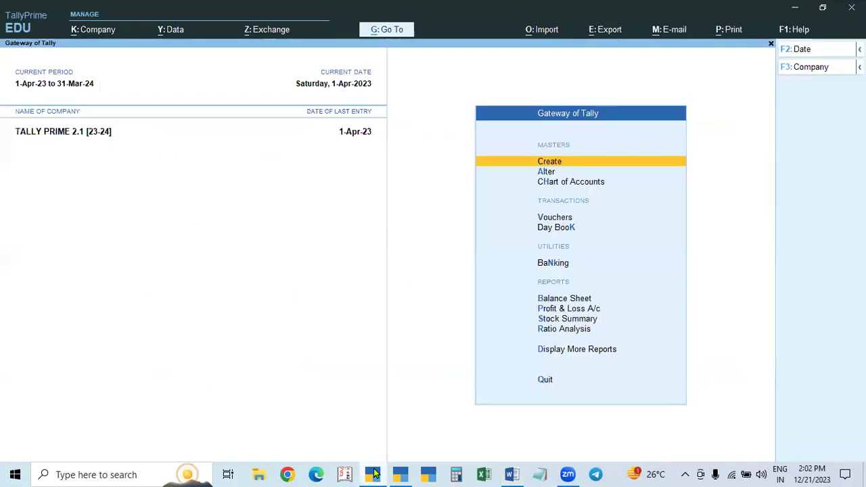
{"action": "left_click", "coordinate": [373, 473]}
{"action": "left_click", "coordinate": [400, 474]}
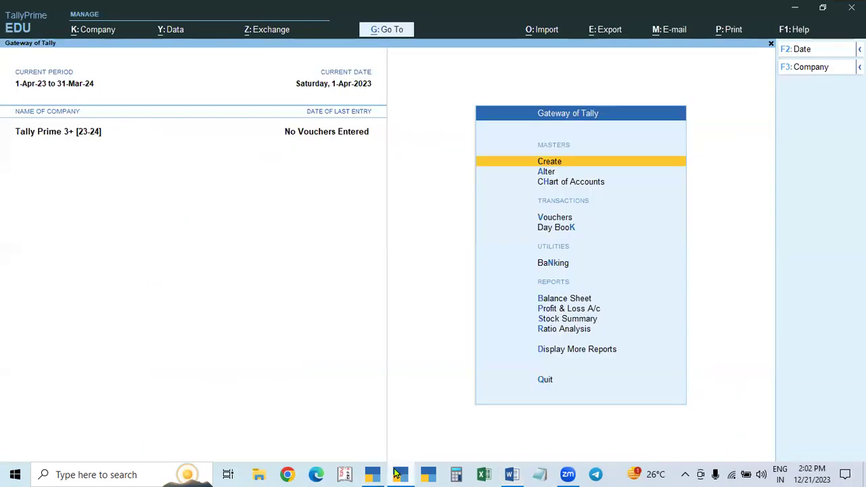
{"action": "left_click", "coordinate": [373, 474]}
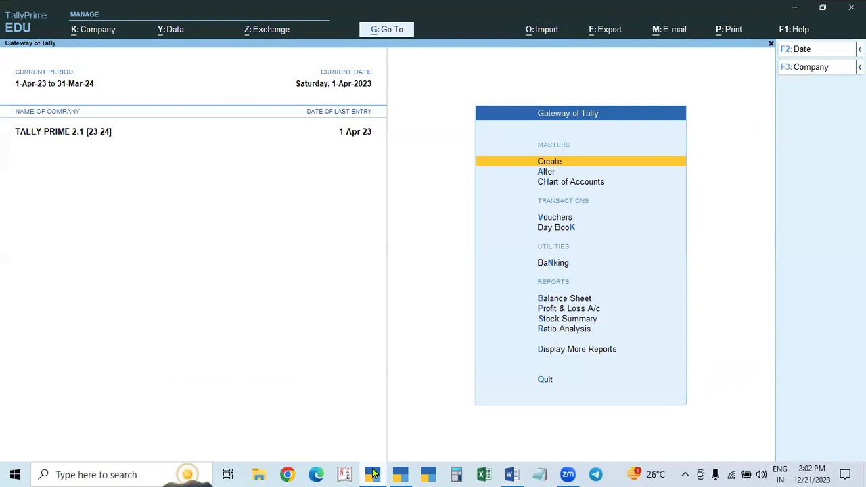
{"action": "left_click", "coordinate": [373, 474]}
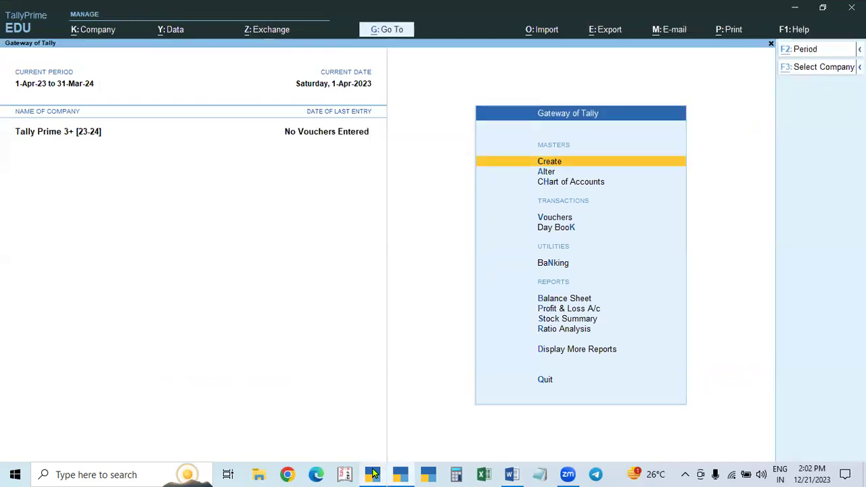
{"action": "left_click", "coordinate": [373, 474]}
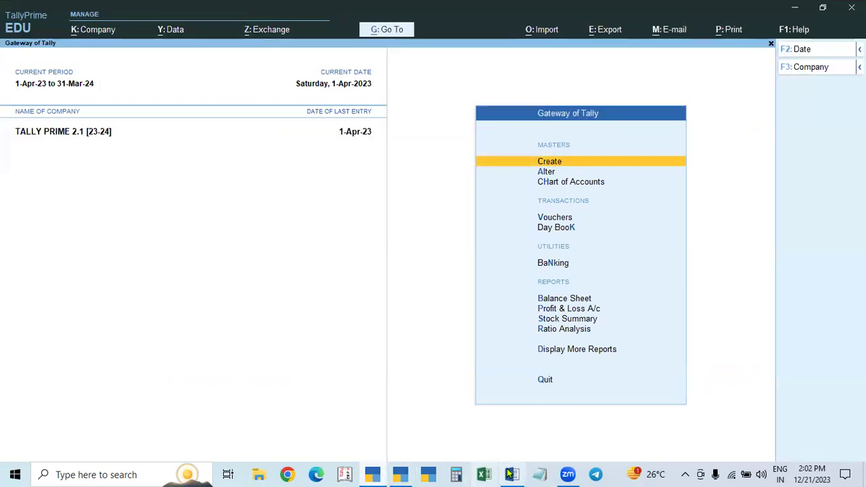
{"action": "left_click", "coordinate": [512, 474]}
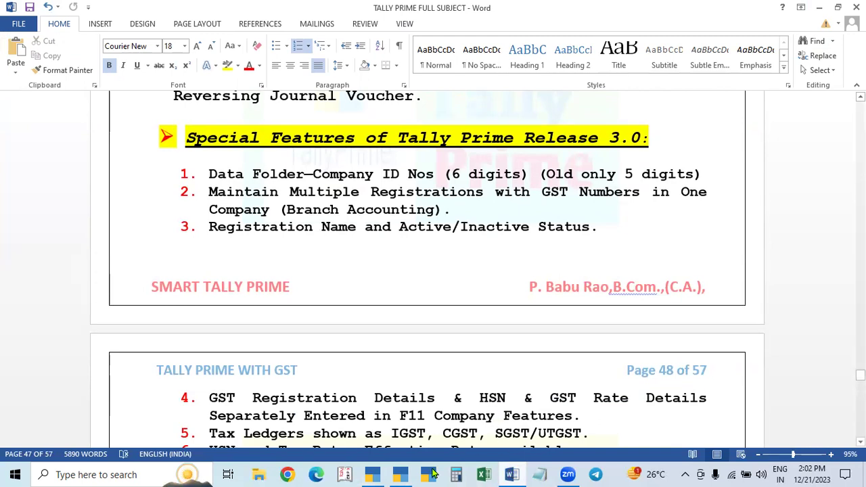
Step: Switch to the TallyPrime 2.1 window and view its company list to examine the company number format
{"action": "left_click", "coordinate": [373, 474]}
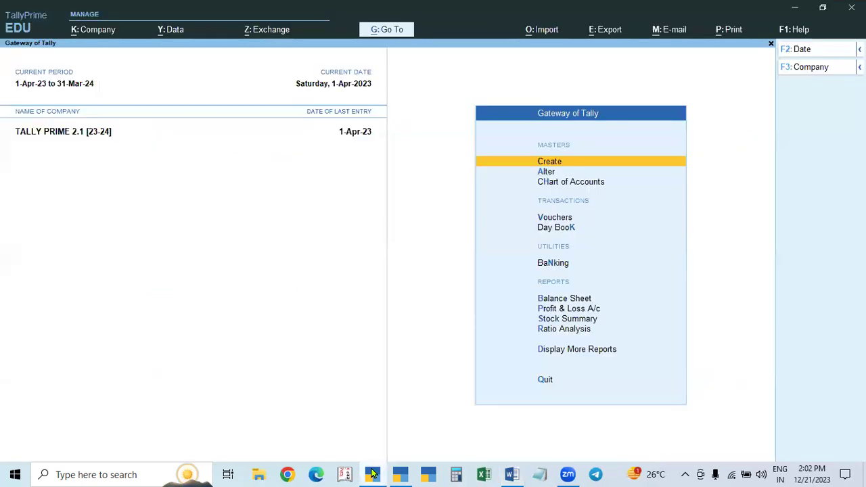
{"action": "left_click", "coordinate": [84, 144]}
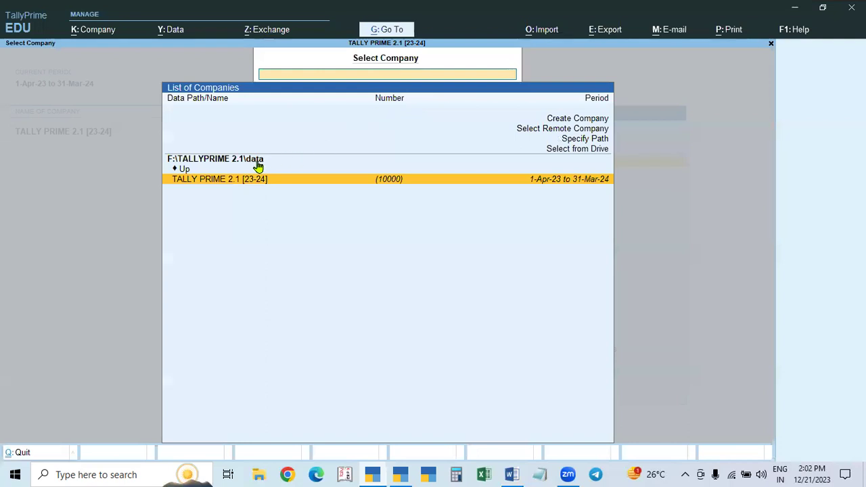
{"action": "key", "text": "Return"}
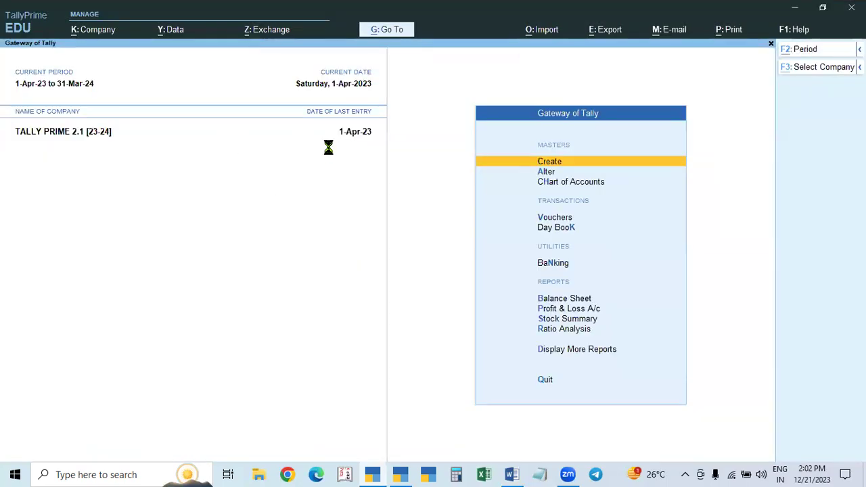
{"action": "key", "text": "F3"}
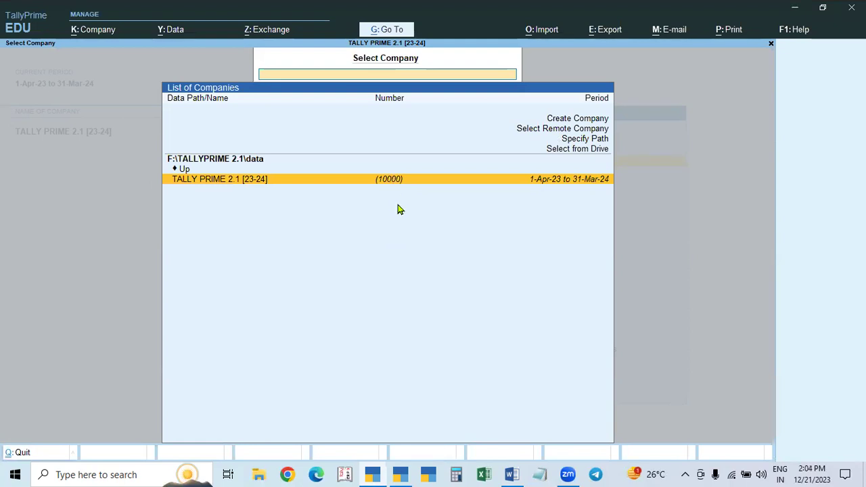
{"action": "key", "text": "Return"}
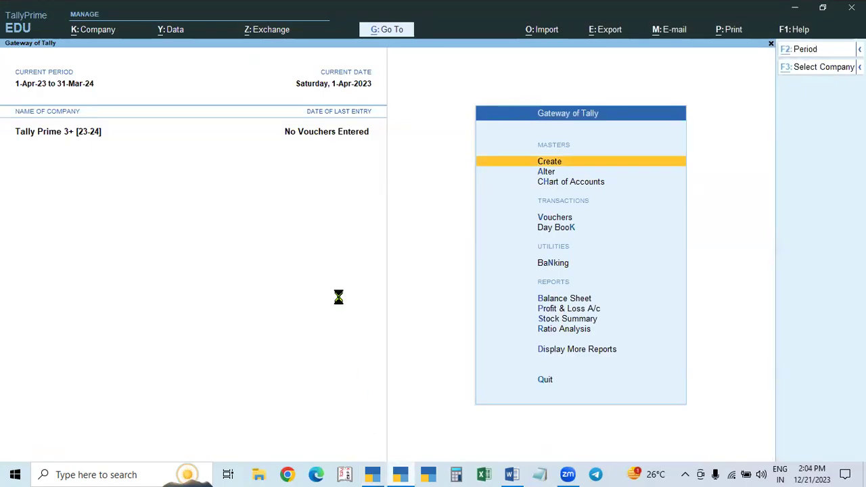
Step: View the company list in the Tally Prime 3+ window and check the company numbers against the Release 3.0 features in the Word notes
{"action": "key", "text": "F3"}
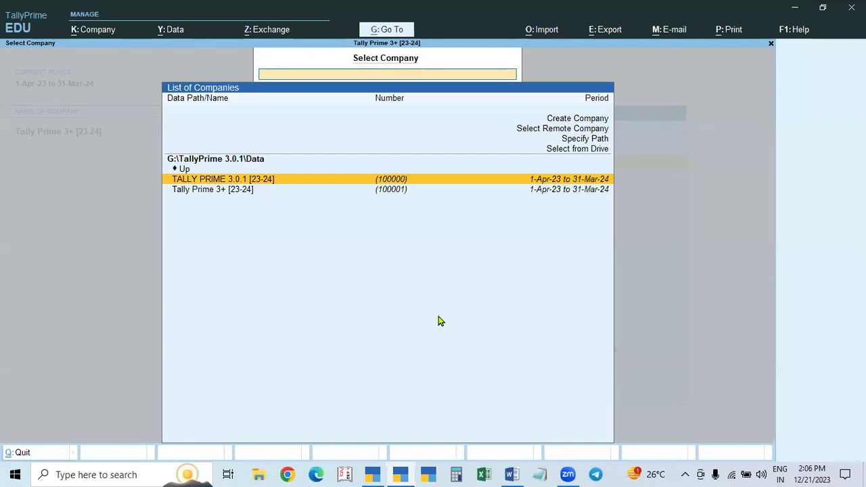
{"action": "left_click", "coordinate": [512, 474]}
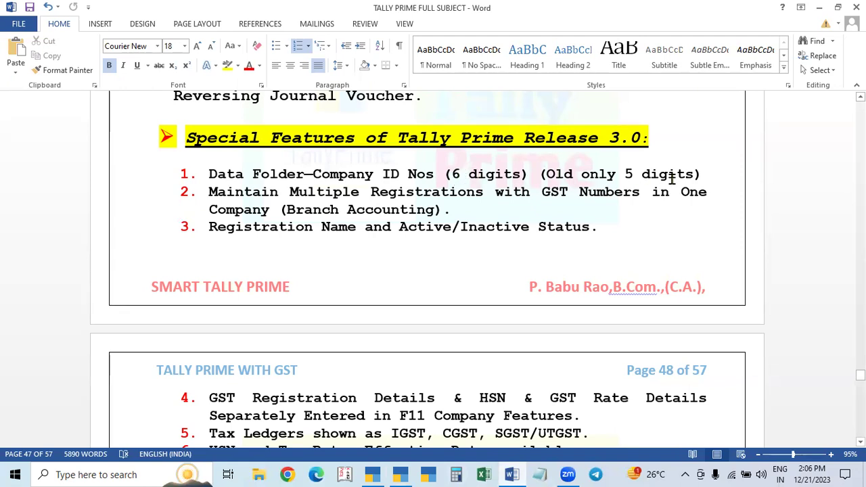
{"action": "left_click", "coordinate": [401, 475]}
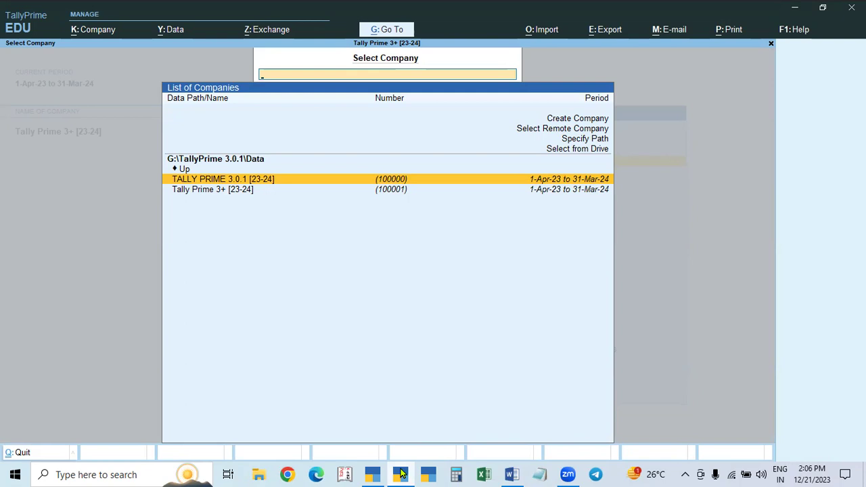
{"action": "left_click", "coordinate": [512, 474]}
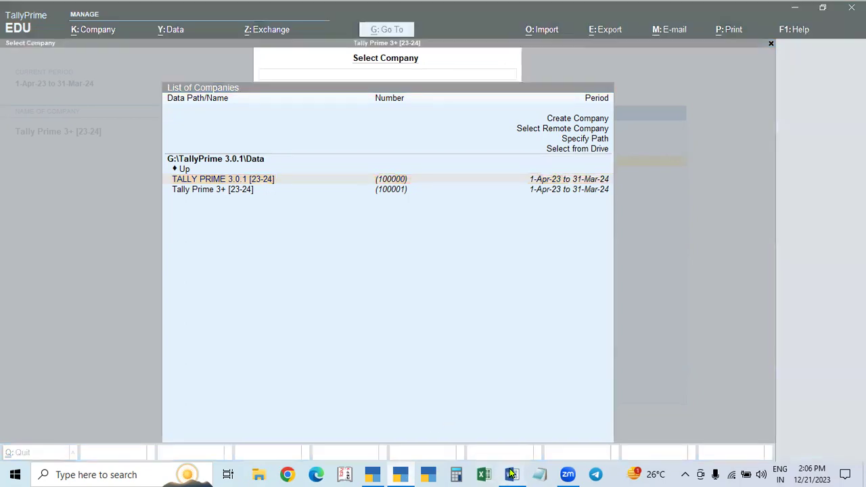
{"action": "scroll", "coordinate": [399, 300], "scroll_direction": "down", "scroll_amount": 1}
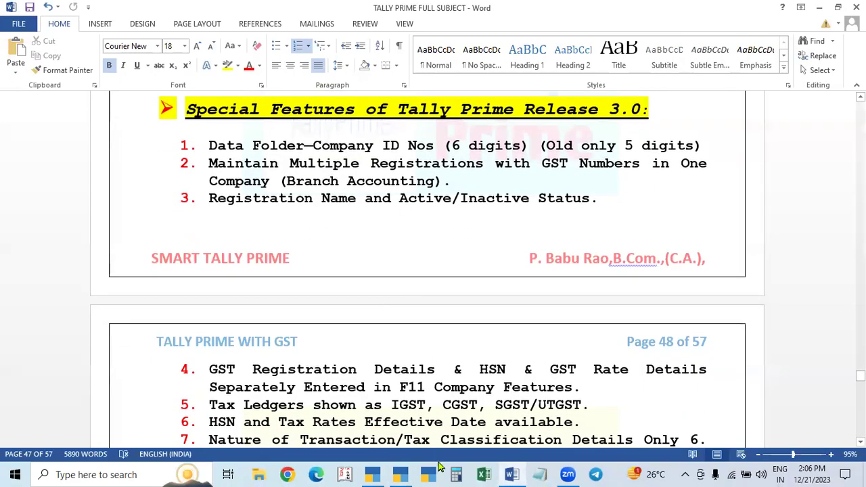
Step: In the TallyPrime 2.1 window, load TALLY PRIME 2.1 [23-24] and open the GST details from its company features, going to the GSTIN/UIN field
{"action": "left_click", "coordinate": [374, 476]}
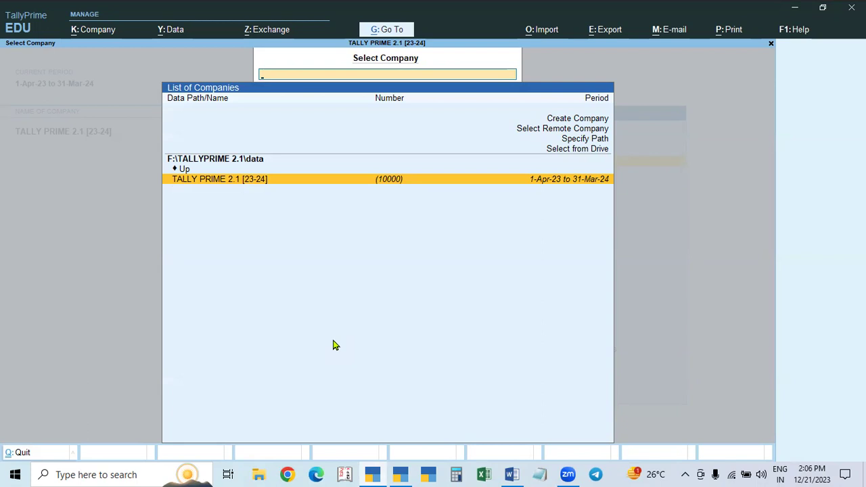
{"action": "key", "text": "Return"}
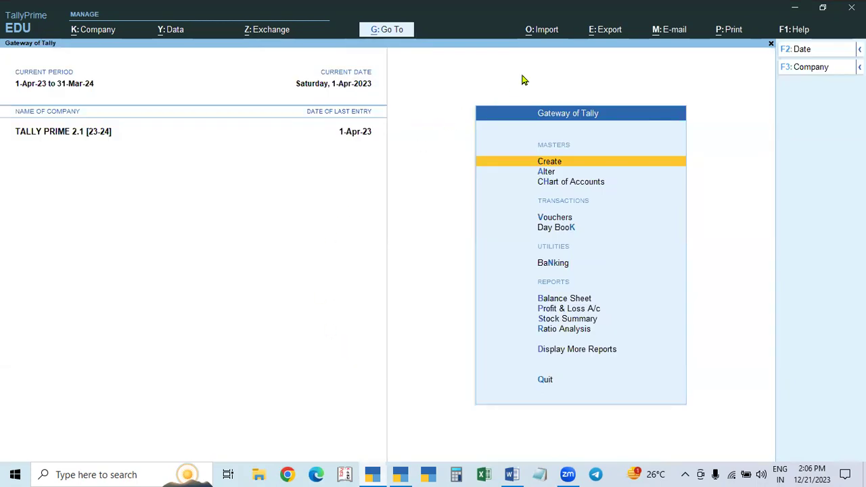
{"action": "key", "text": "F11"}
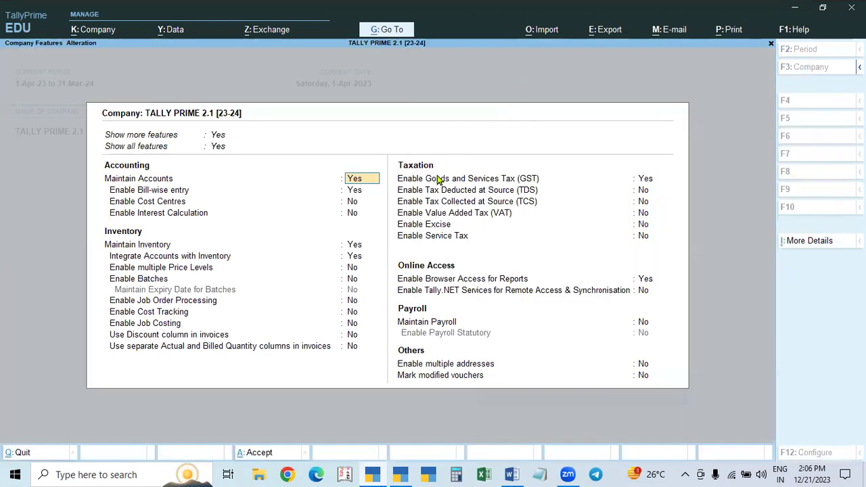
{"action": "left_click", "coordinate": [646, 180]}
{"action": "key", "text": "Return"}
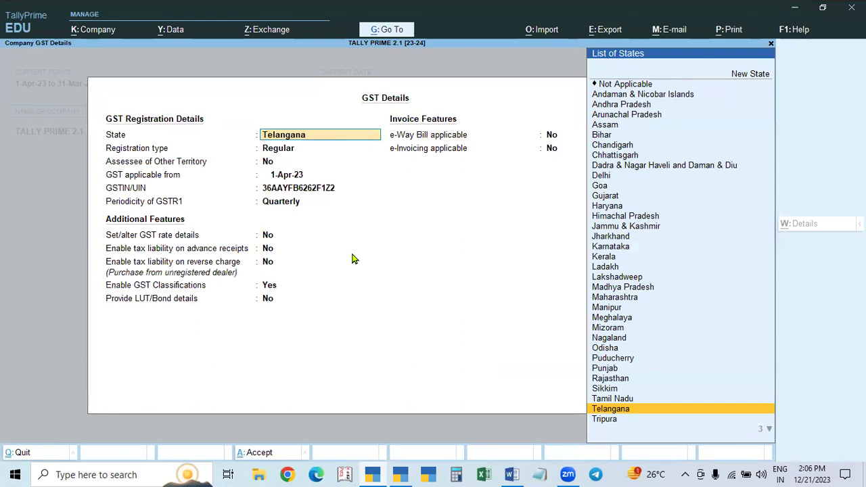
{"action": "key", "text": "Return"}
{"action": "key", "text": "Return"}
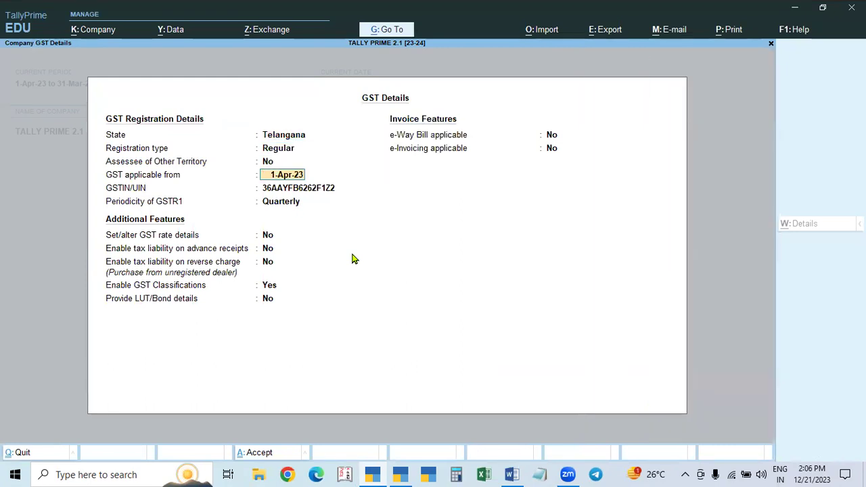
{"action": "key", "text": "Return"}
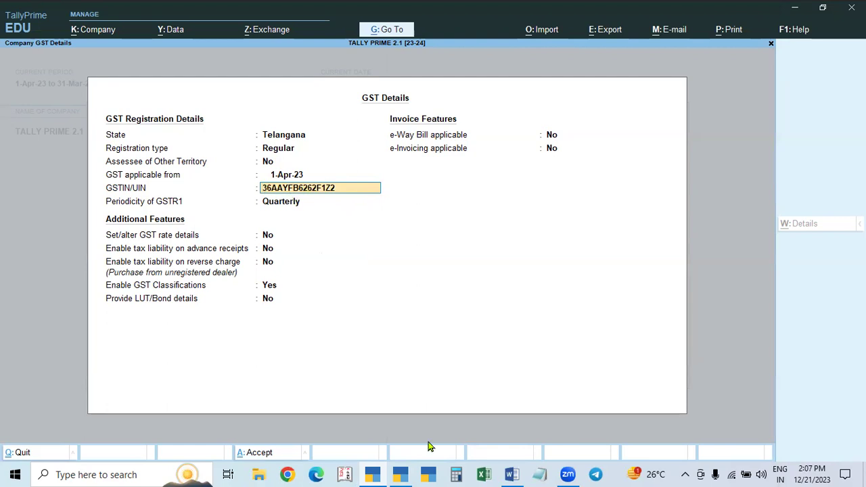
Step: Switch to the TallyPrime 3.0.1 window, load Tally Prime 3+ [23-24] and open its company features at the Enable Goods and Services Tax option
{"action": "left_click", "coordinate": [372, 474]}
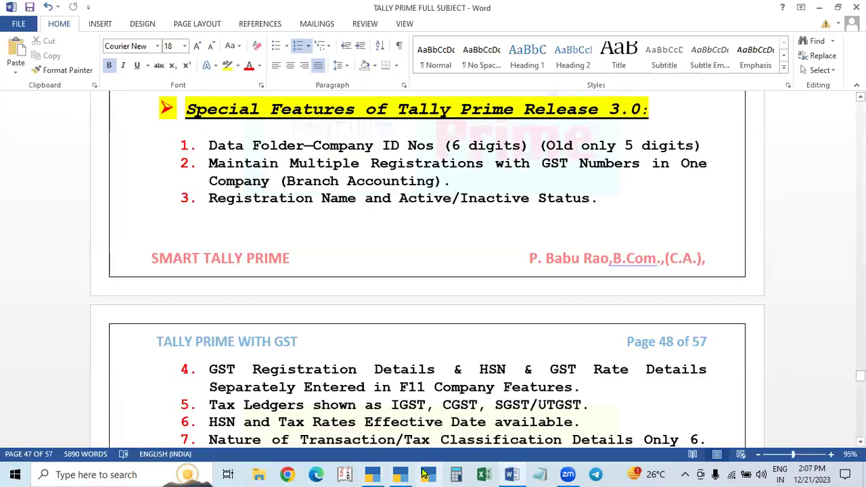
{"action": "left_click", "coordinate": [406, 475]}
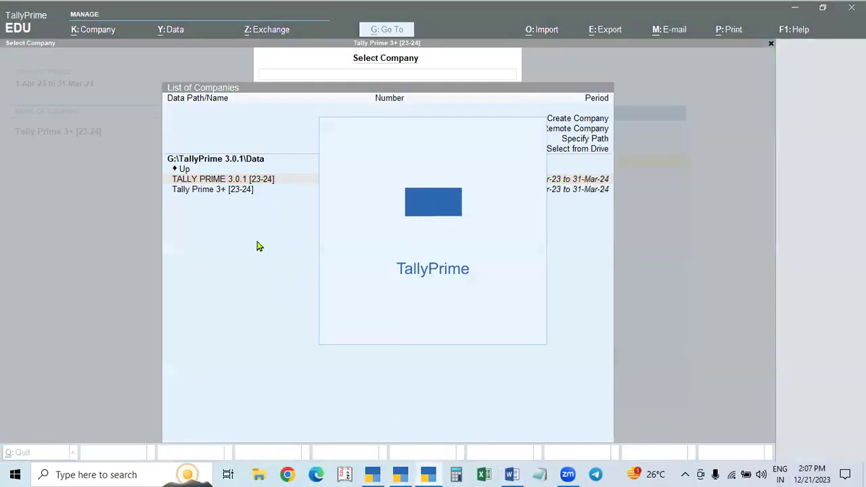
{"action": "left_click", "coordinate": [239, 193]}
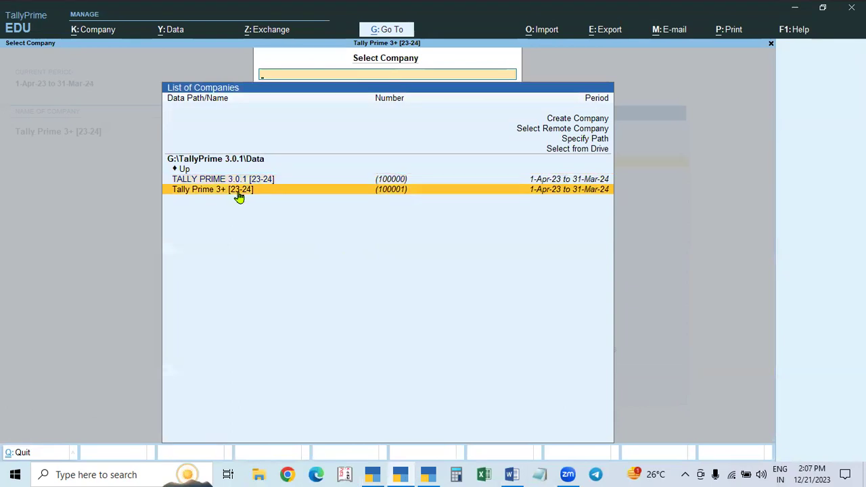
{"action": "left_click", "coordinate": [238, 191]}
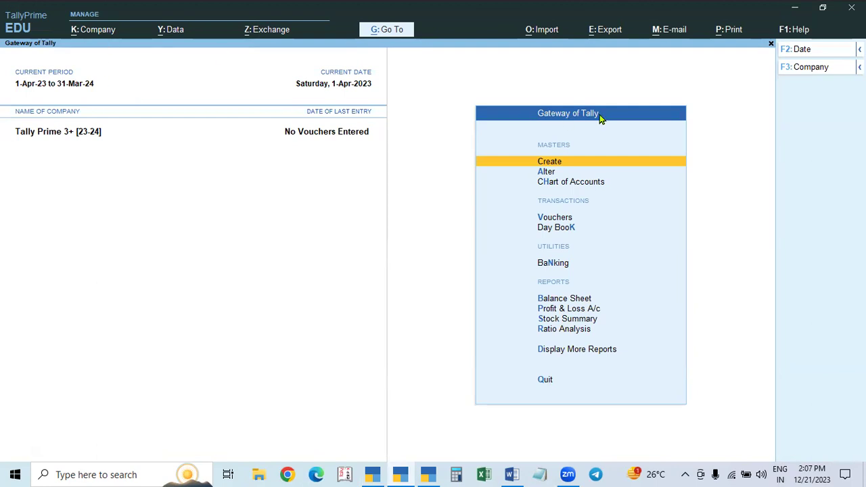
{"action": "key", "text": "F11"}
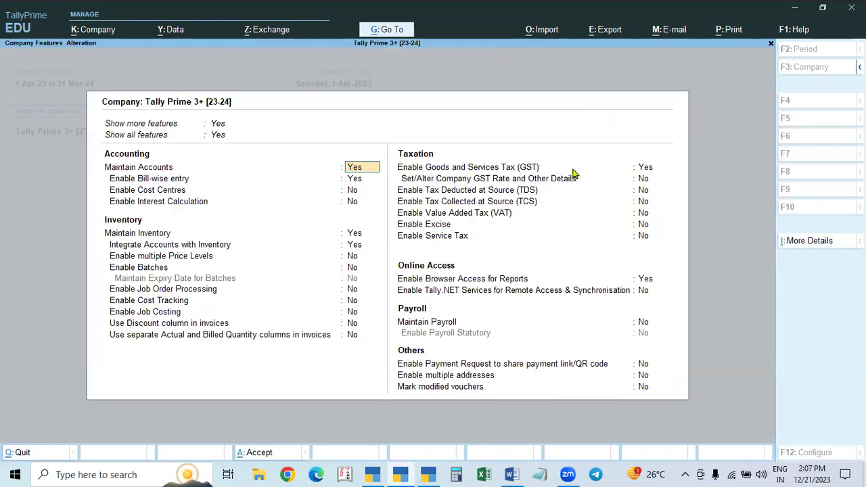
{"action": "left_click", "coordinate": [647, 169]}
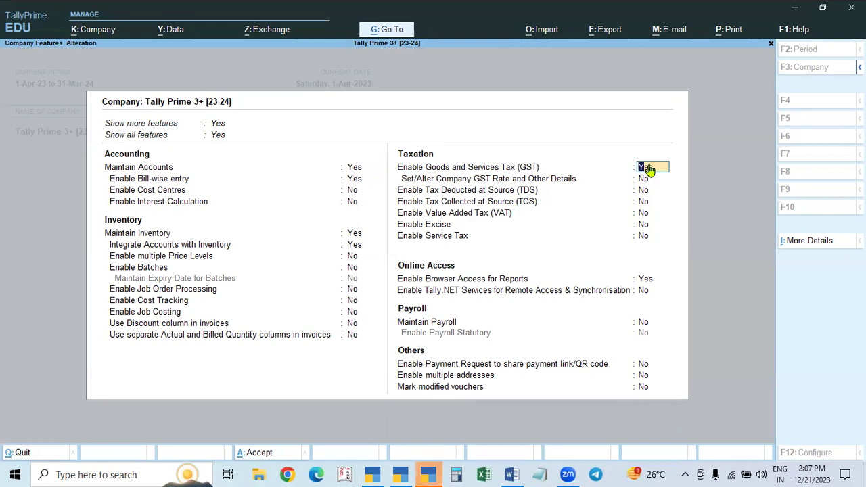
Step: Back in the TallyPrime 2.1 company GST details, set Set/alter GST rate details to Yes and accept the existing HSN/SAC and tax details
{"action": "key", "text": "alt+Tab"}
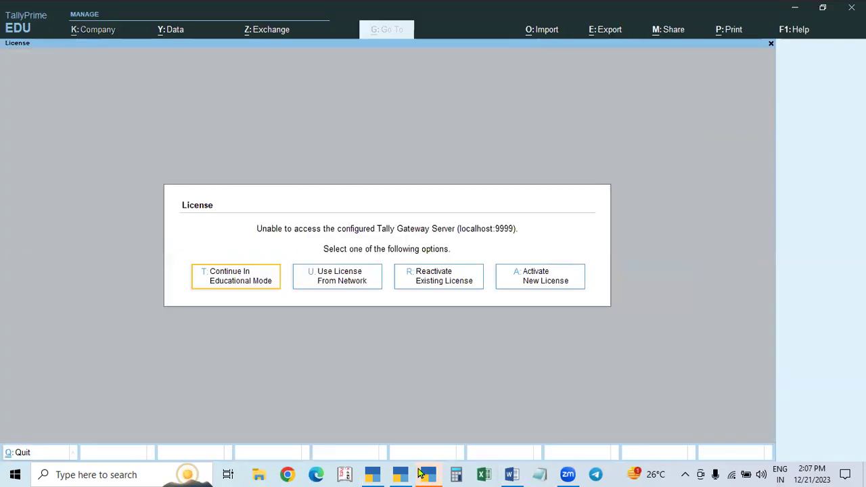
{"action": "left_click", "coordinate": [346, 474]}
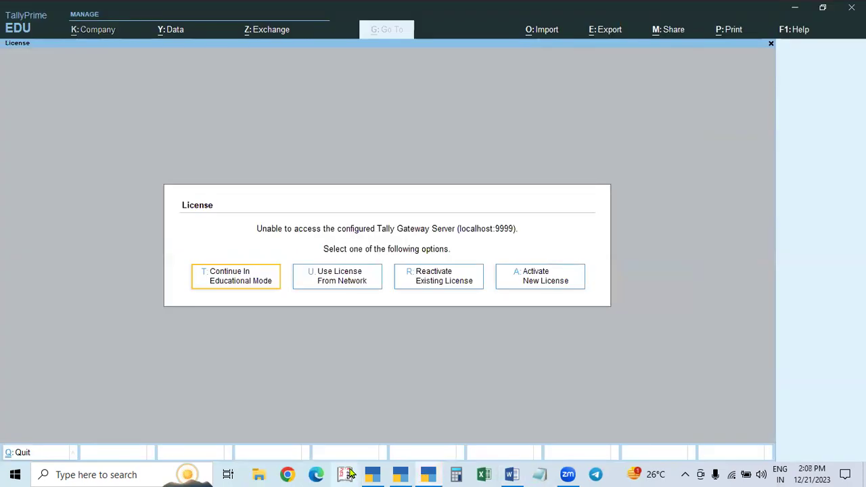
{"action": "left_click", "coordinate": [267, 274]}
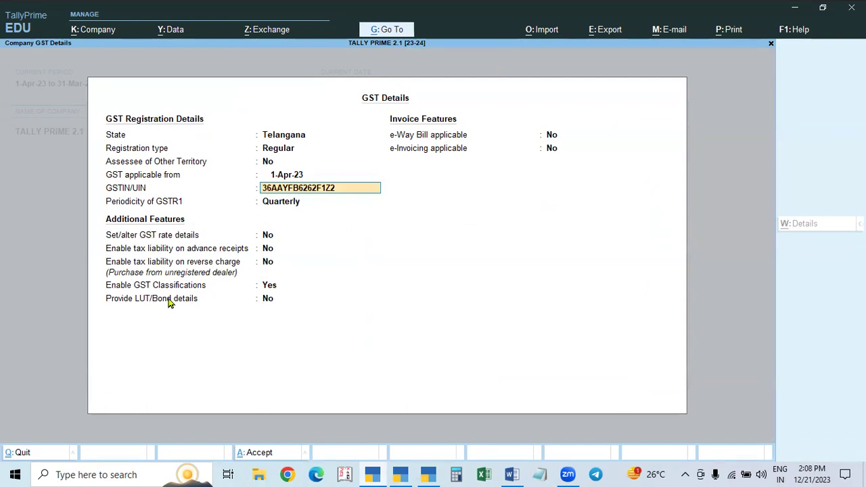
{"action": "left_click", "coordinate": [126, 237]}
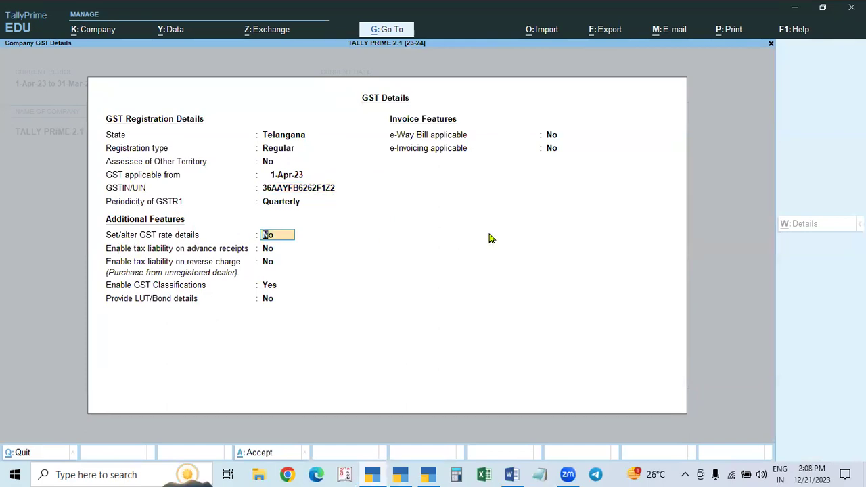
{"action": "type", "text": "y"}
{"action": "key", "text": "Return"}
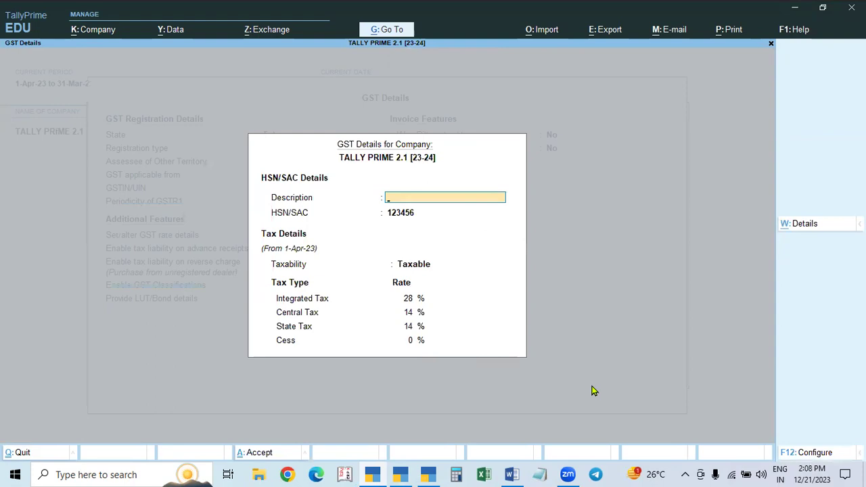
{"action": "key", "text": "ctrl+a"}
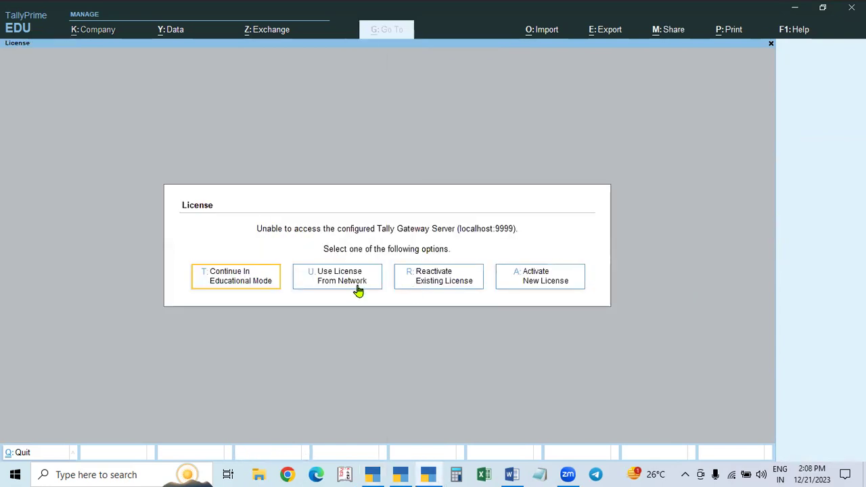
{"action": "left_click", "coordinate": [400, 474]}
{"action": "left_click", "coordinate": [426, 474]}
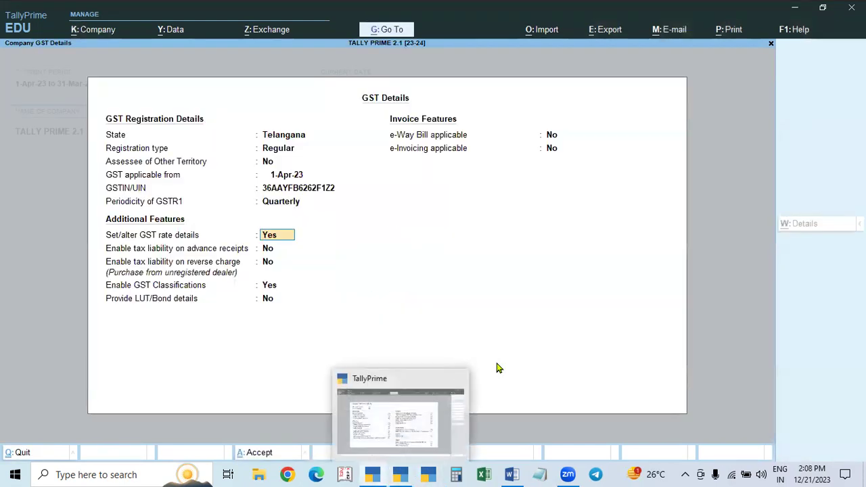
Step: Switch to the Tally Prime 3+ company features, view the GST registration details and quit them without saving
{"action": "left_click", "coordinate": [400, 475]}
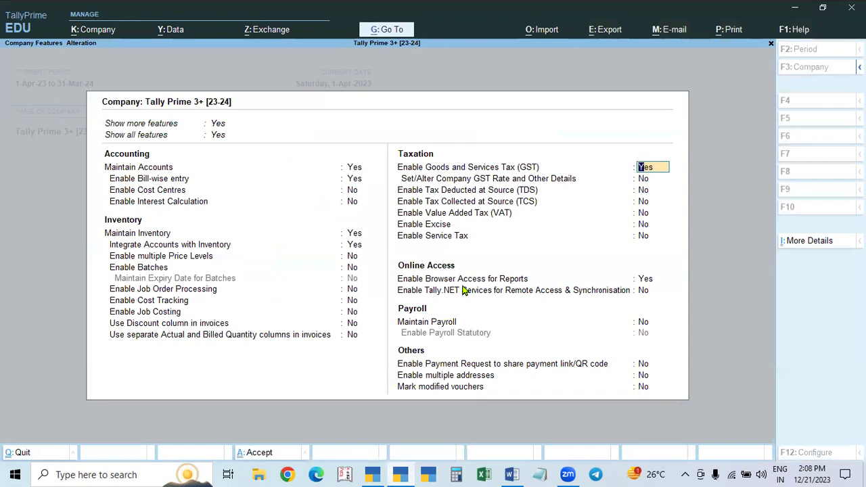
{"action": "key", "text": "Return"}
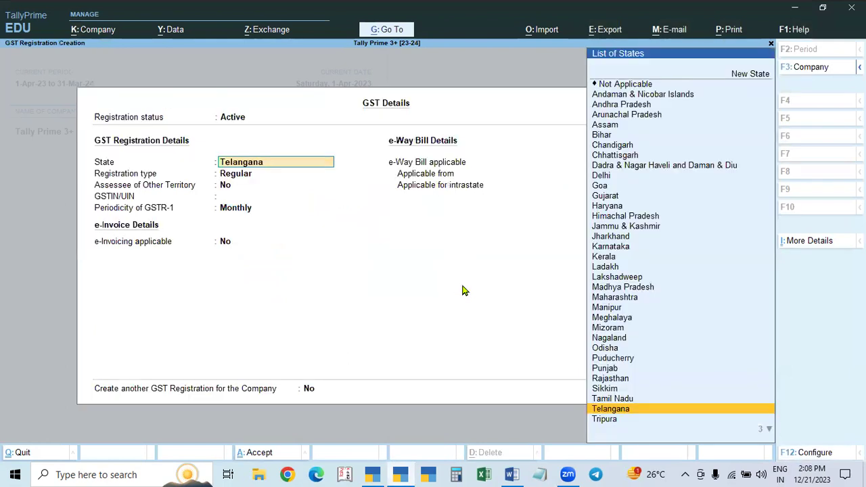
{"action": "key", "text": "BackSpace"}
{"action": "key", "text": "Escape"}
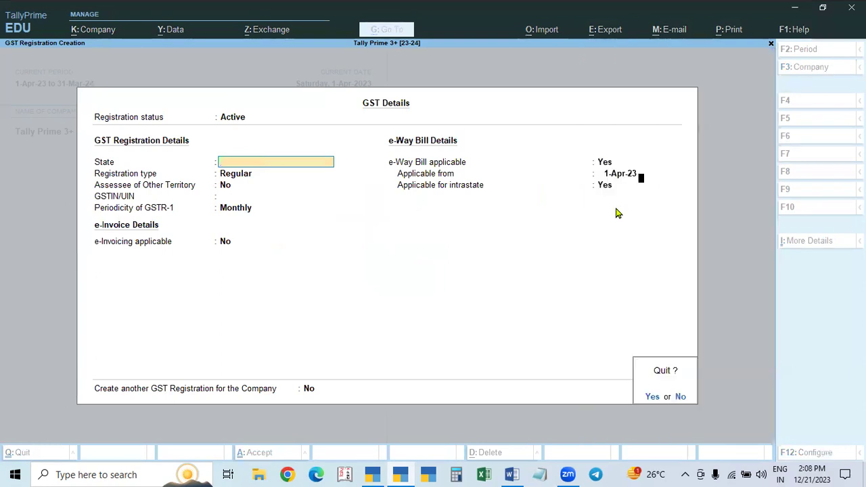
{"action": "key", "text": "y"}
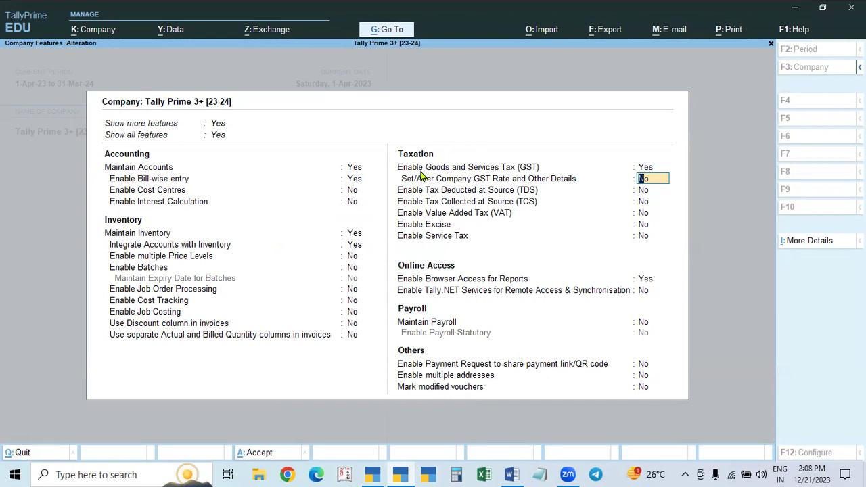
Step: Reopen the GST registration from Enable Goods and Services Tax, keep Telangana, Regular and No for other territory, and go to GSTIN/UIN
{"action": "left_click", "coordinate": [647, 175]}
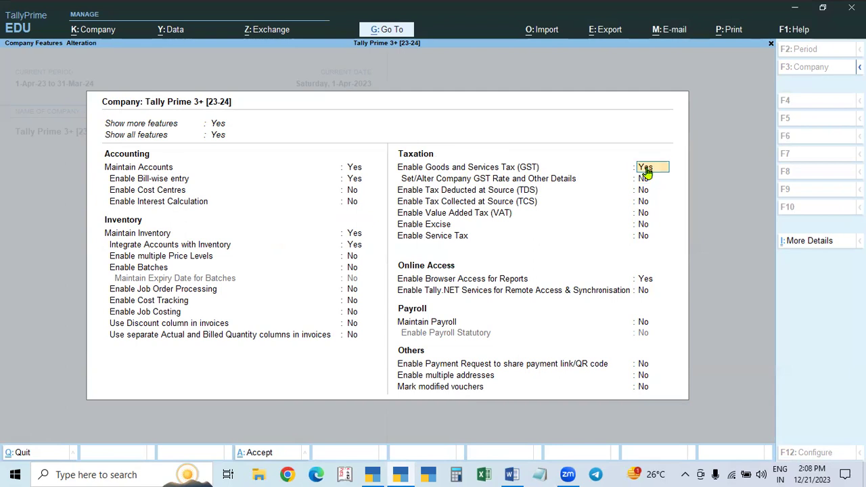
{"action": "key", "text": "Return"}
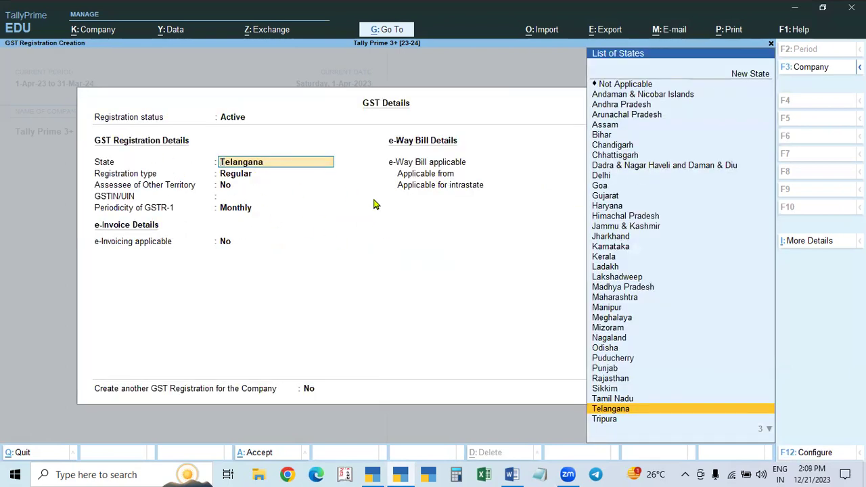
{"action": "key", "text": "Return"}
{"action": "key", "text": "Return"}
{"action": "key", "text": "Return"}
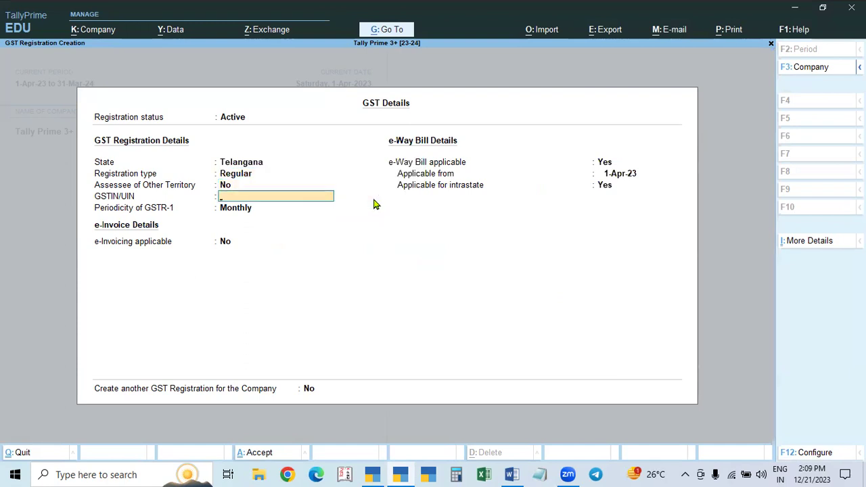
Step: Switch to Notepad and open the GST NO text file from the Desktop
{"action": "left_click", "coordinate": [539, 475]}
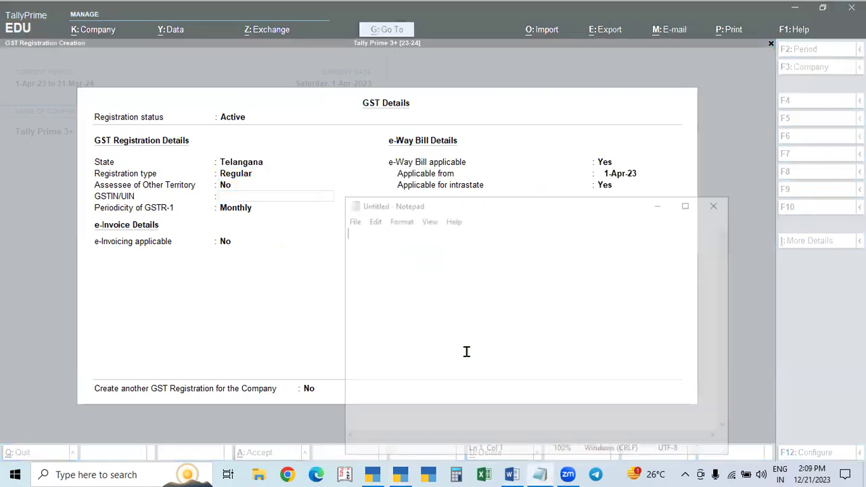
{"action": "left_click", "coordinate": [350, 219]}
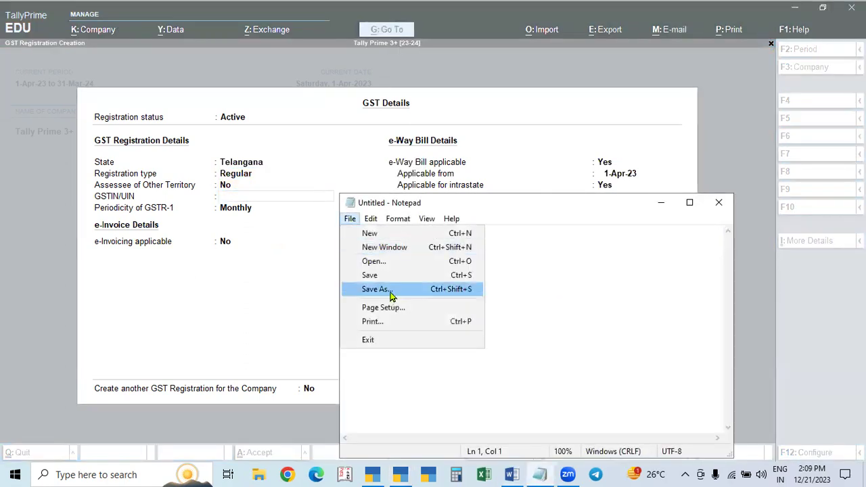
{"action": "left_click", "coordinate": [374, 264]}
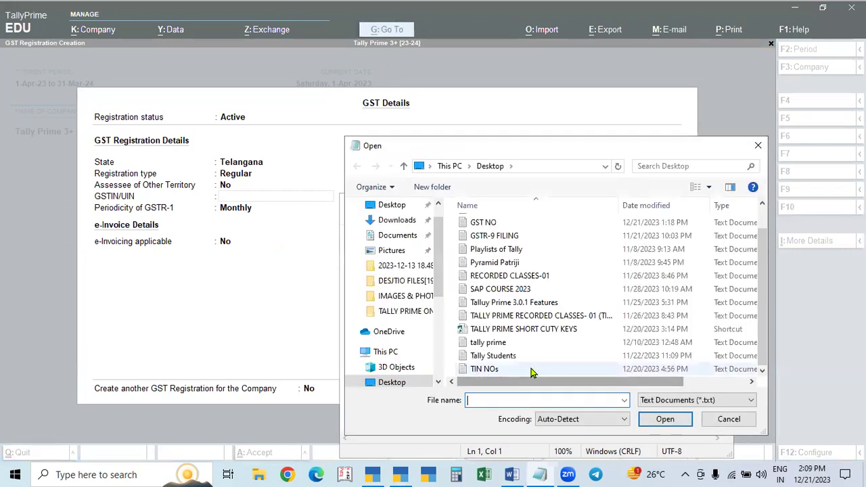
{"action": "scroll", "coordinate": [487, 277], "scroll_direction": "up", "scroll_amount": 1}
{"action": "left_click", "coordinate": [491, 252]}
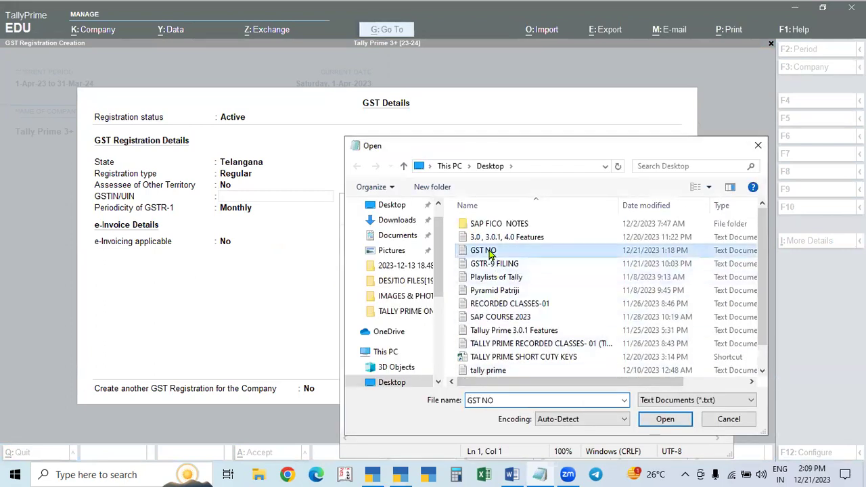
{"action": "left_click", "coordinate": [662, 419]}
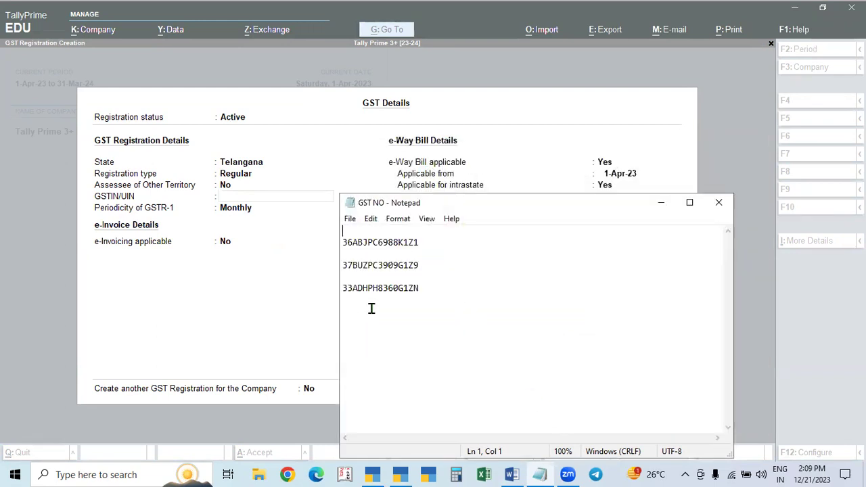
Step: Copy the first GST number from the Notepad list and enter it as the GSTIN/UIN in the Tally Prime 3+ registration
{"action": "left_click_drag", "start_coordinate": [419, 243], "coordinate": [332, 247]}
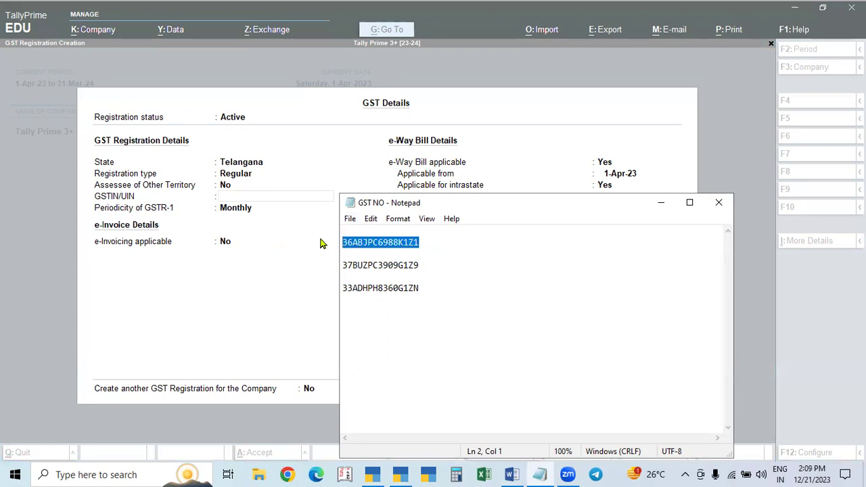
{"action": "left_click", "coordinate": [230, 191]}
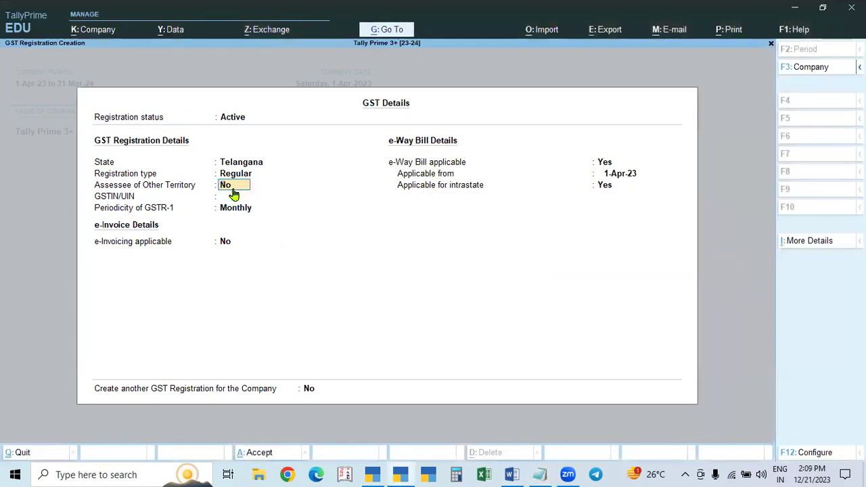
{"action": "key", "text": "Return"}
{"action": "key", "text": "ctrl+alt+v"}
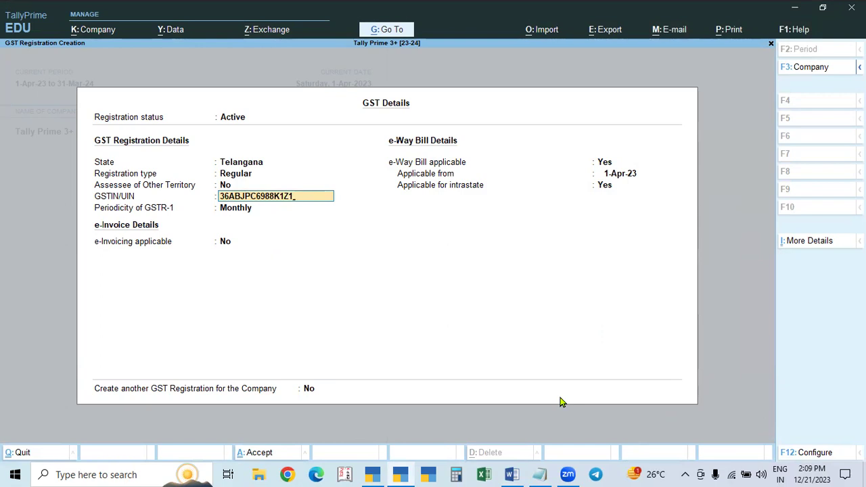
{"action": "key", "text": "Return"}
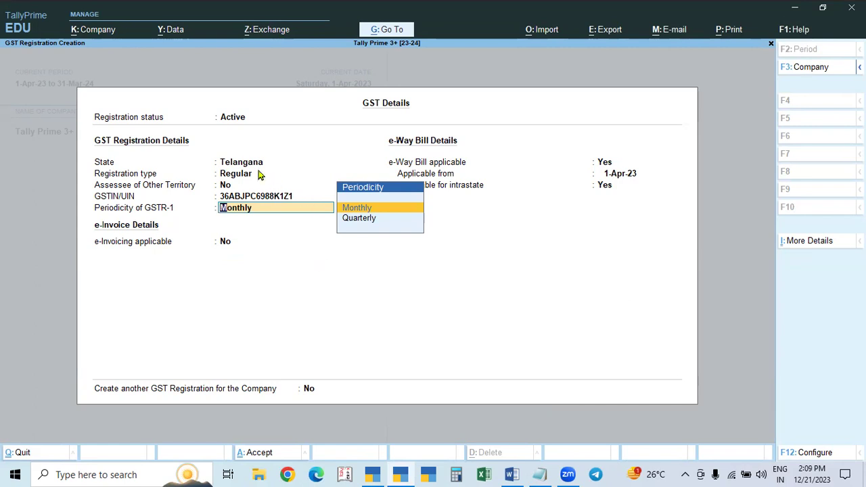
Step: Review the state and registration type options in Tally Prime 3+, and compare the registration types with those in the TallyPrime 2.1 window
{"action": "left_click", "coordinate": [238, 167]}
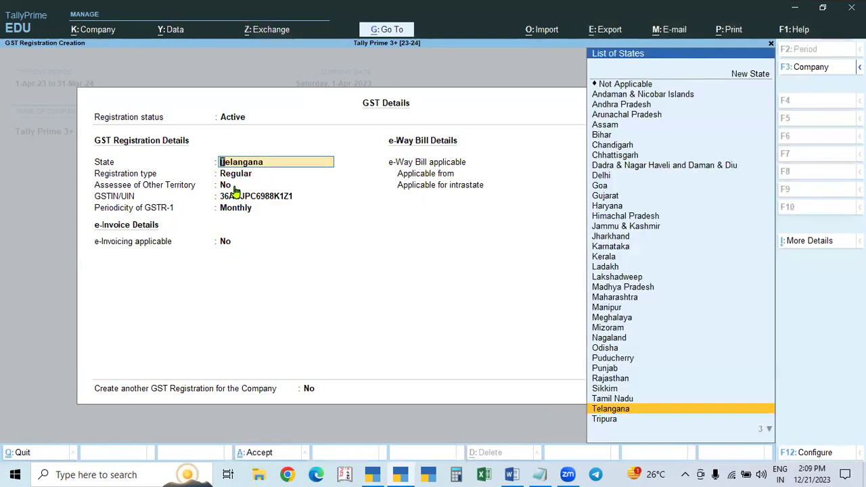
{"action": "left_click", "coordinate": [241, 174]}
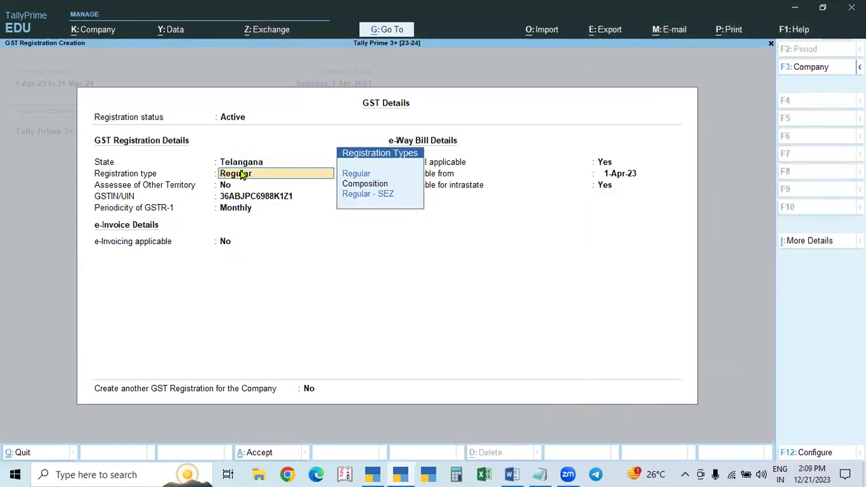
{"action": "left_click", "coordinate": [246, 166]}
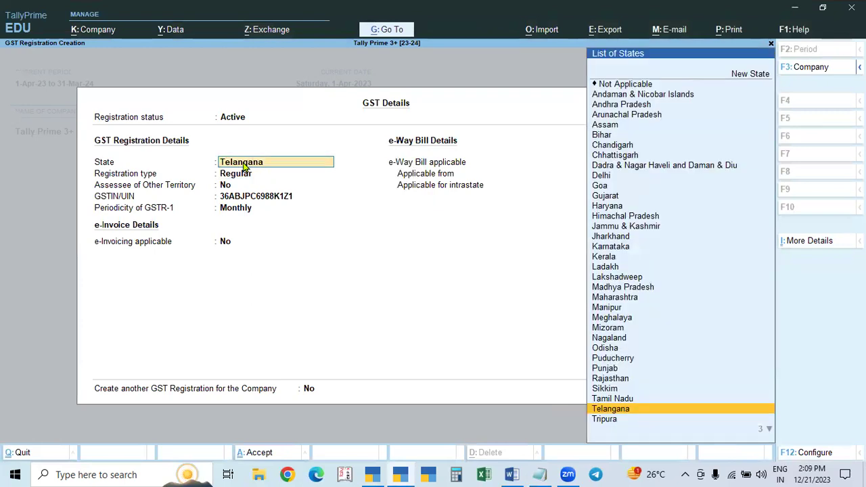
{"action": "left_click", "coordinate": [230, 175]}
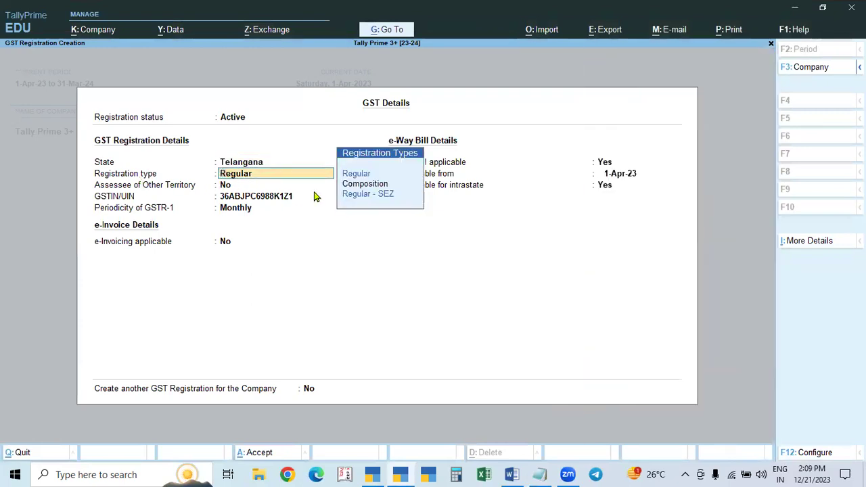
{"action": "left_click", "coordinate": [318, 473]}
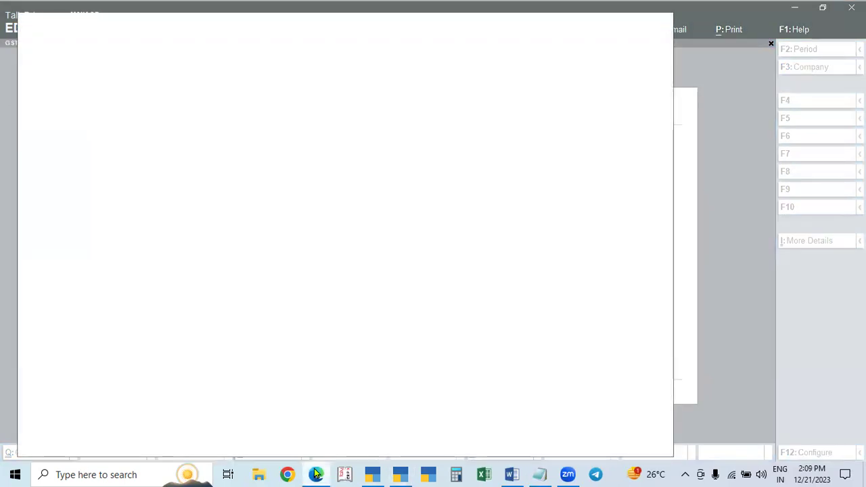
{"action": "left_click", "coordinate": [373, 474]}
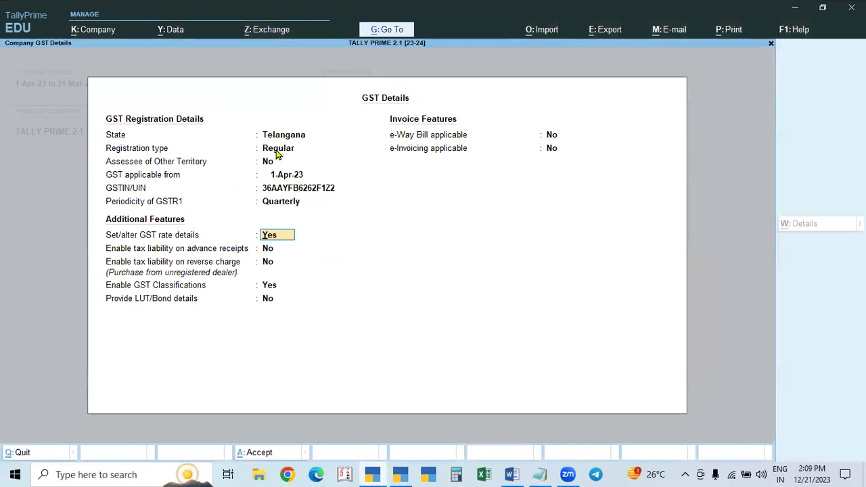
{"action": "left_click", "coordinate": [278, 150]}
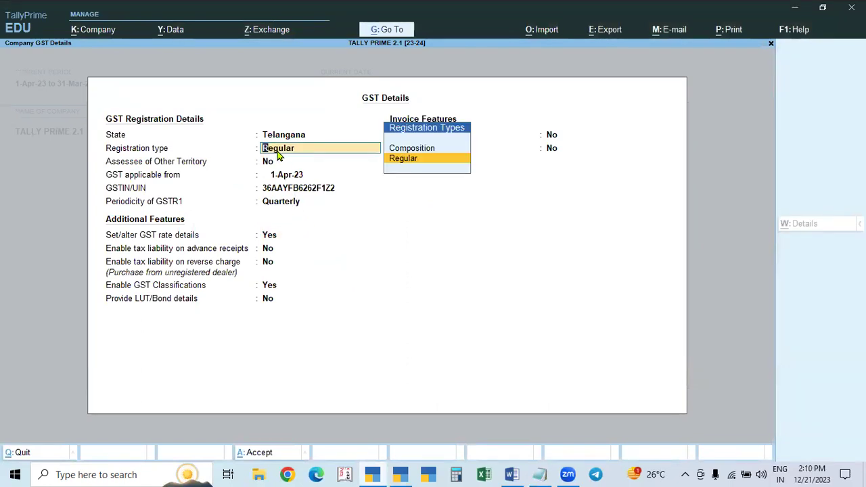
Step: Switch back to the Tally Prime 3+ GST details and examine the periodicity options for GSTR-1
{"action": "left_click", "coordinate": [404, 474]}
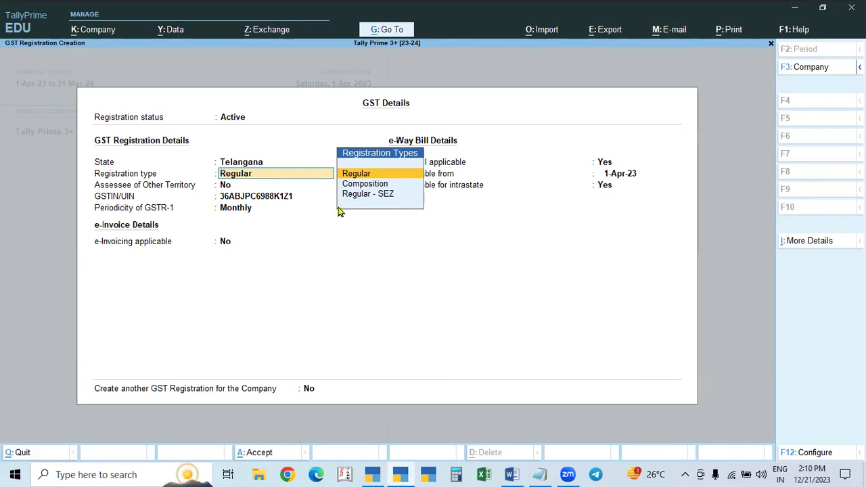
{"action": "left_click", "coordinate": [242, 210]}
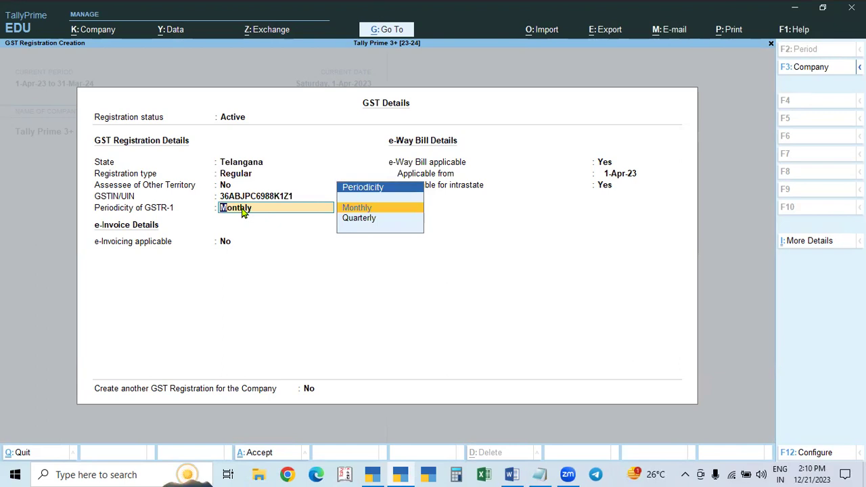
{"action": "key", "text": "Down"}
{"action": "key", "text": "Up"}
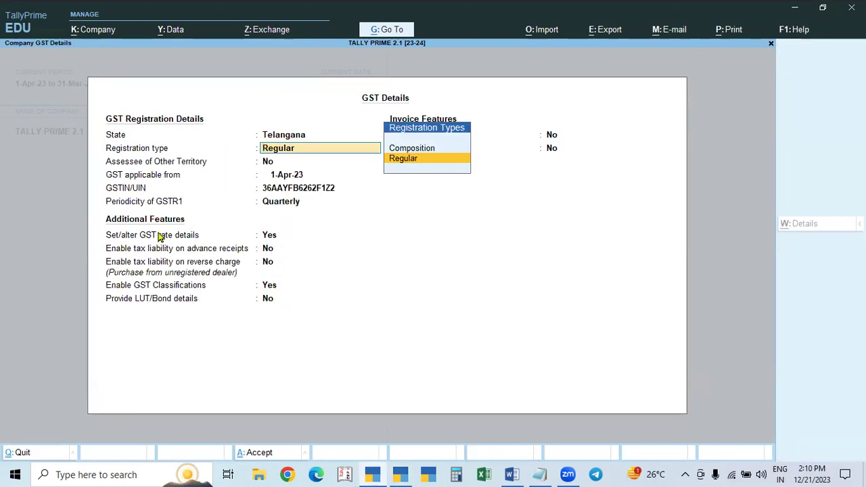
Step: In the TallyPrime 2.1 GST details, view the company's HSN/SAC and tax rates under Set/alter GST rate details, then leave them
{"action": "left_click", "coordinate": [270, 237]}
{"action": "key", "text": "Return"}
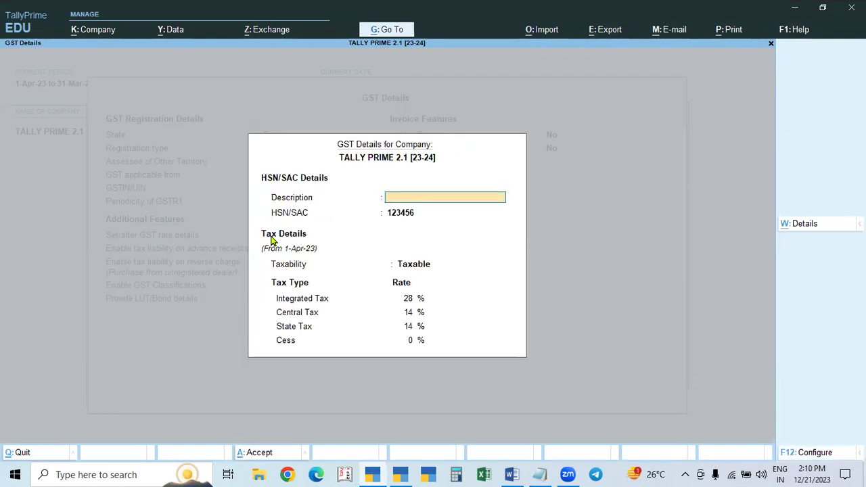
{"action": "key", "text": "Escape"}
{"action": "key", "text": "Return"}
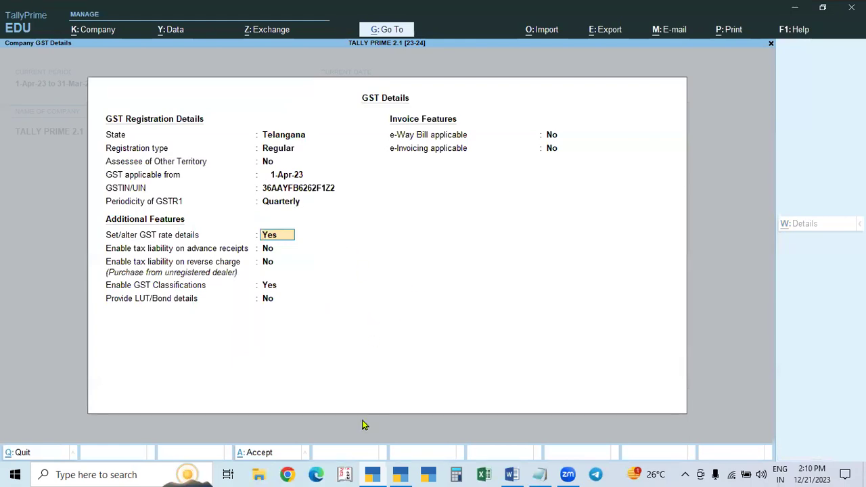
Step: In the Tally Prime 3+ window, set the GSTR-1 periodicity to Monthly and save the GST registration
{"action": "left_click", "coordinate": [401, 475]}
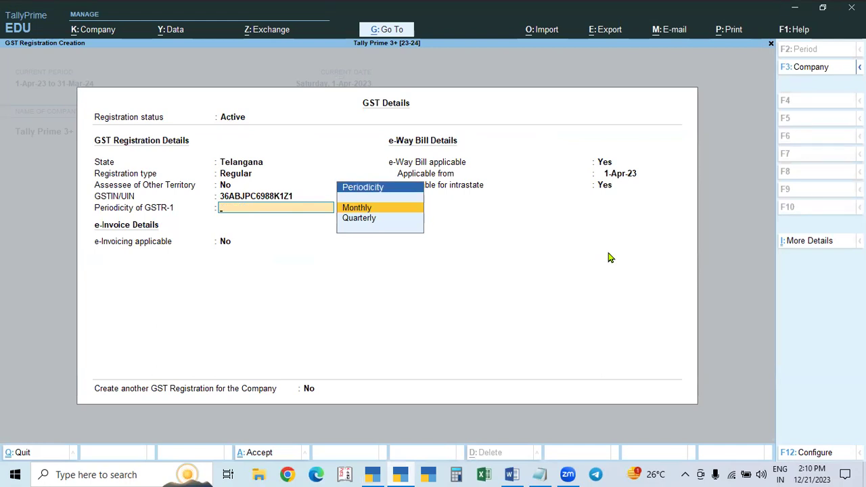
{"action": "key", "text": "Return"}
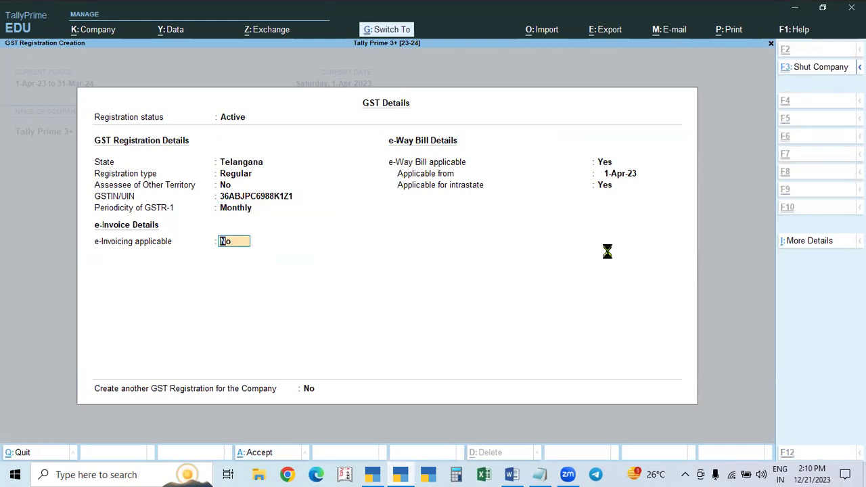
{"action": "key", "text": "ctrl+a"}
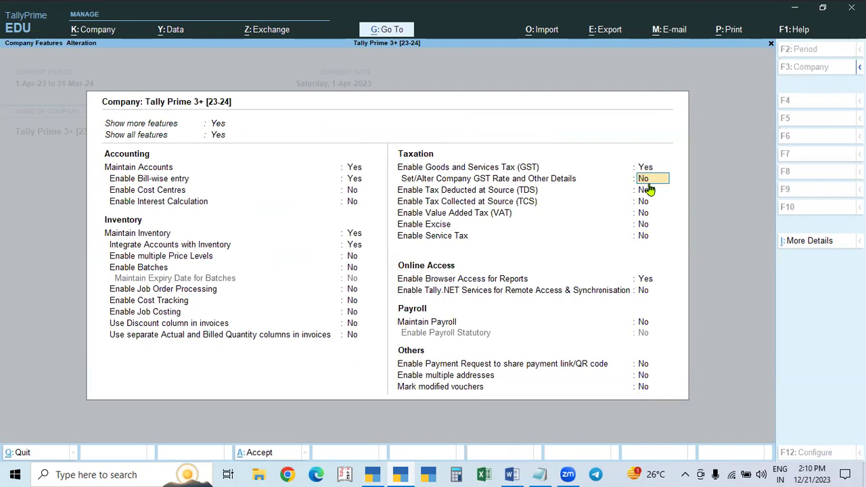
Step: Set Set/Alter Company GST Rate and Other Details to Yes, view the rate details and quit them without defining anything
{"action": "key", "text": "y"}
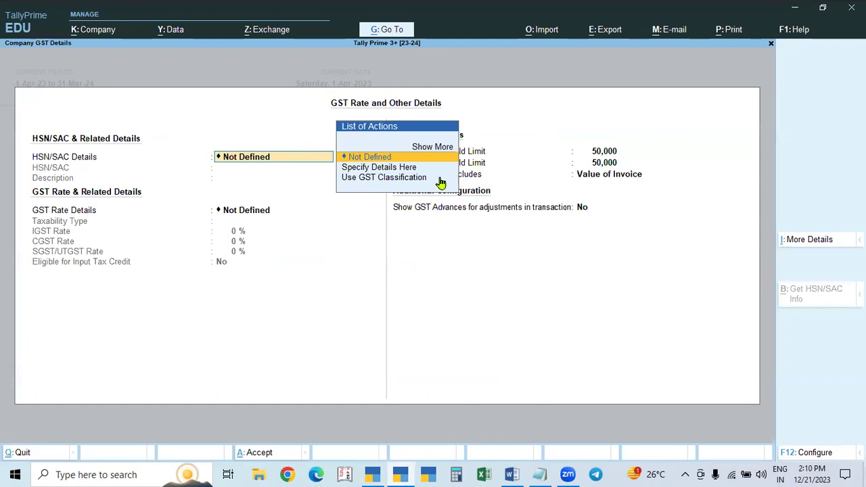
{"action": "key", "text": "Escape"}
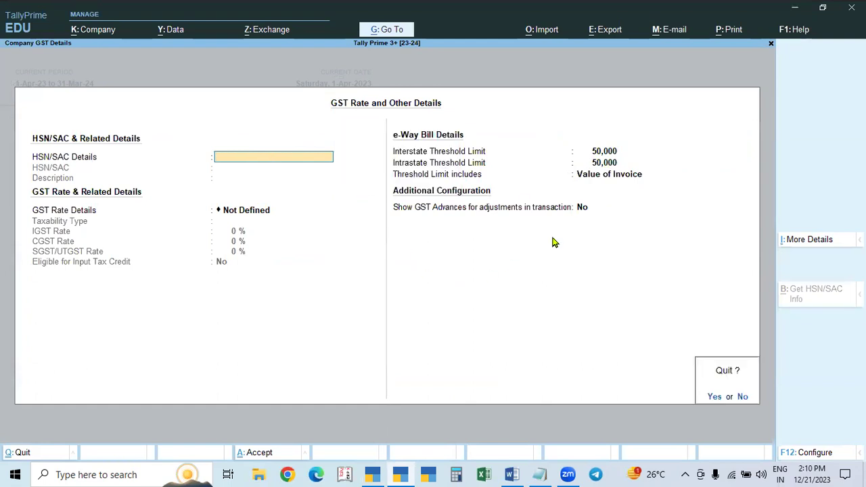
{"action": "key", "text": "y"}
Step: Reopen the GST registration through Enable Goods and Services Tax, set e-Way Bill applicable to No and accept the details
{"action": "left_click", "coordinate": [644, 168]}
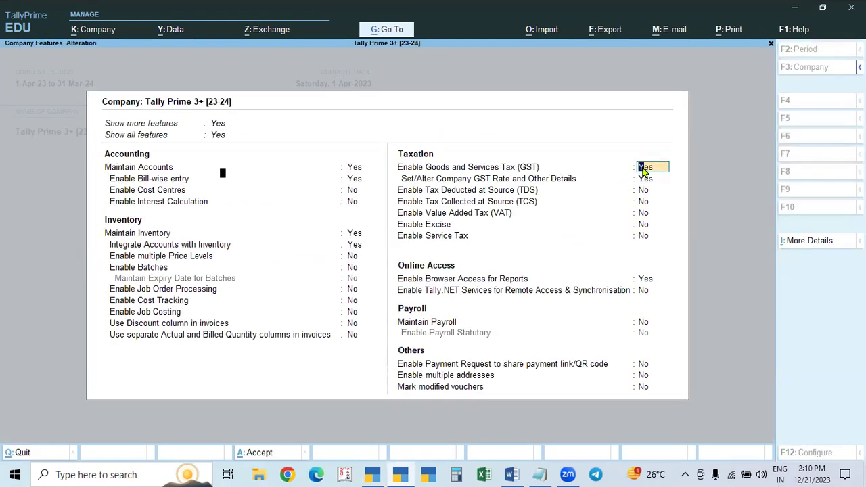
{"action": "left_click", "coordinate": [644, 168]}
{"action": "key", "text": "Return"}
{"action": "key", "text": "Return"}
{"action": "key", "text": "Return"}
{"action": "key", "text": "Return"}
{"action": "key", "text": "Return"}
{"action": "key", "text": "Up"}
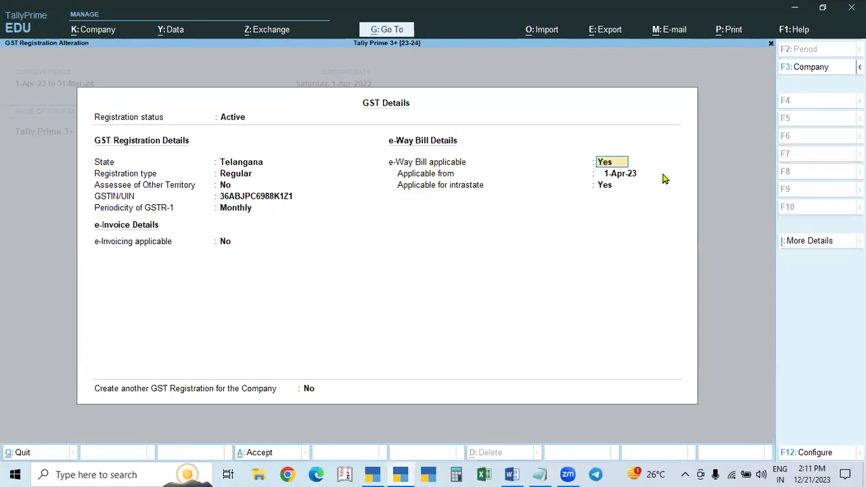
{"action": "key", "text": "Return"}
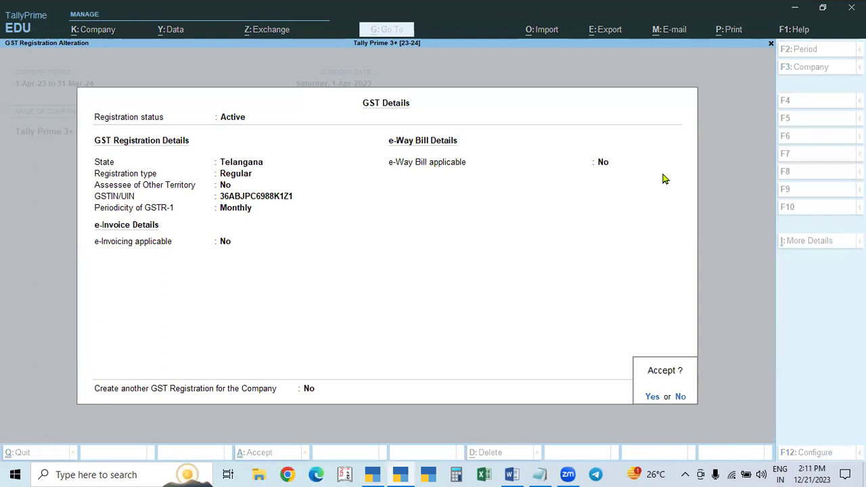
{"action": "key", "text": "Return"}
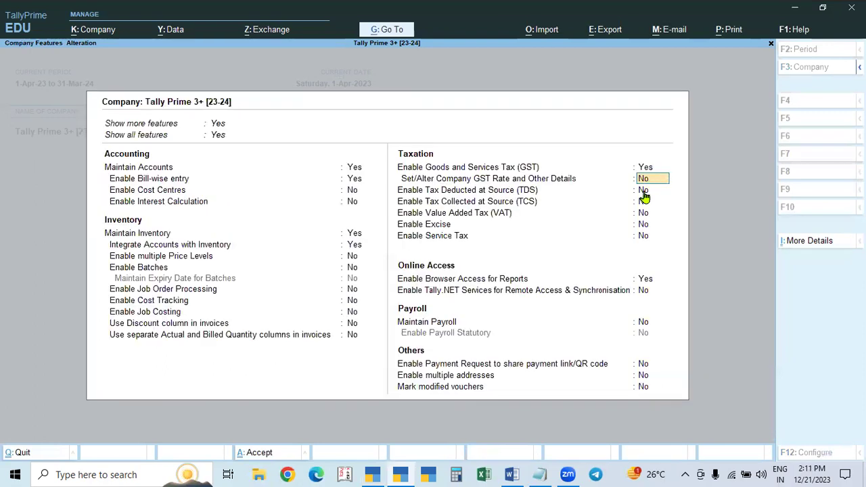
Step: Set Set/Alter Company GST Rate and Other Details to Yes, view the rate details with e-Way Bill disabled and quit them
{"action": "type", "text": "y"}
{"action": "key", "text": "Return"}
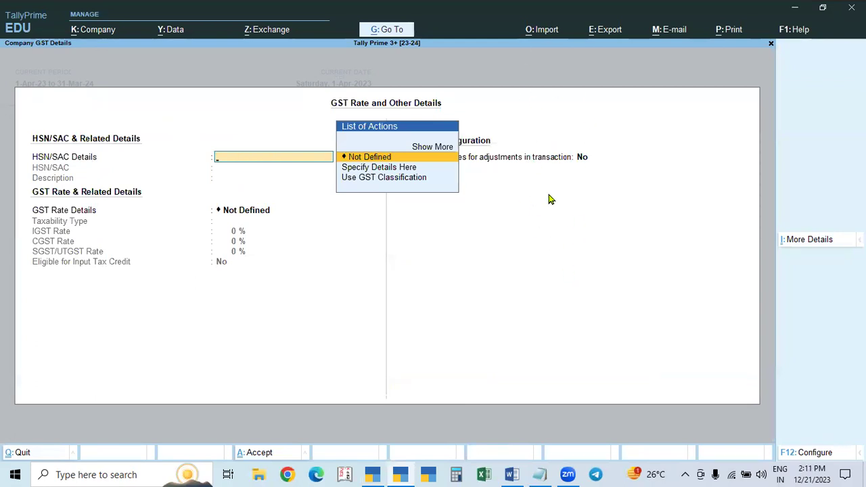
{"action": "key", "text": "Escape"}
Step: Return to the GST registration details, set e-Way Bill applicable to Yes and save them
{"action": "key", "text": "Up"}
{"action": "key", "text": "Return"}
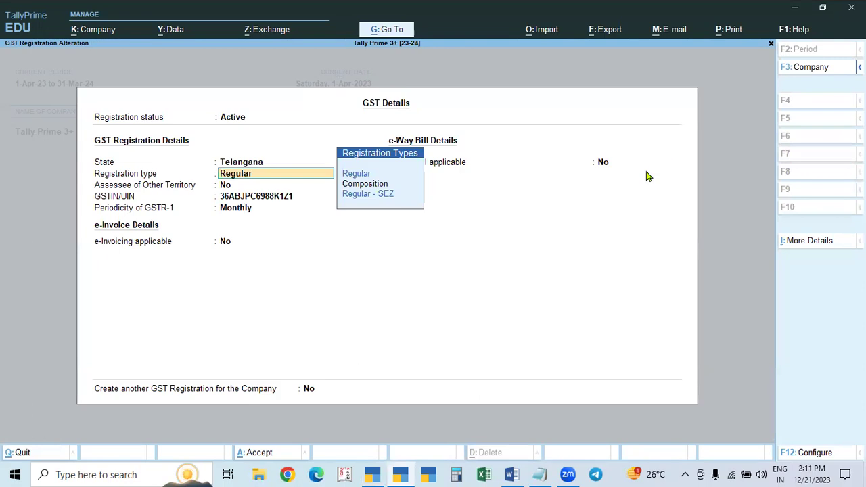
{"action": "left_click", "coordinate": [610, 168]}
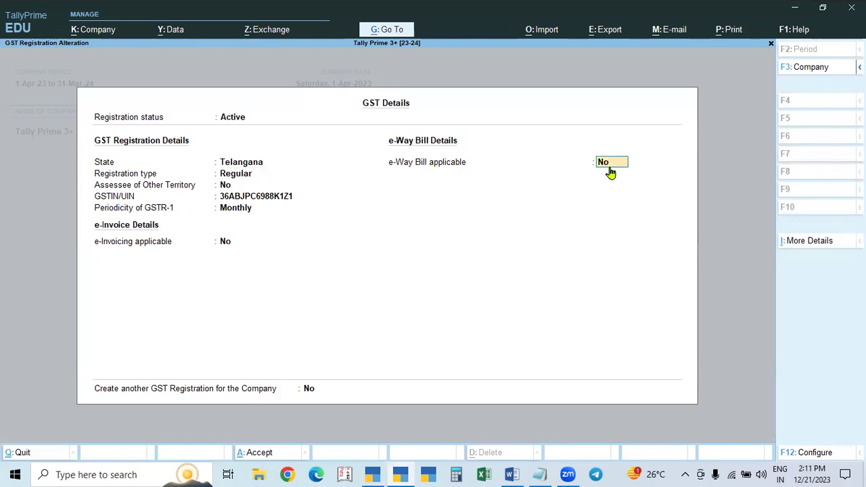
{"action": "key", "text": "y"}
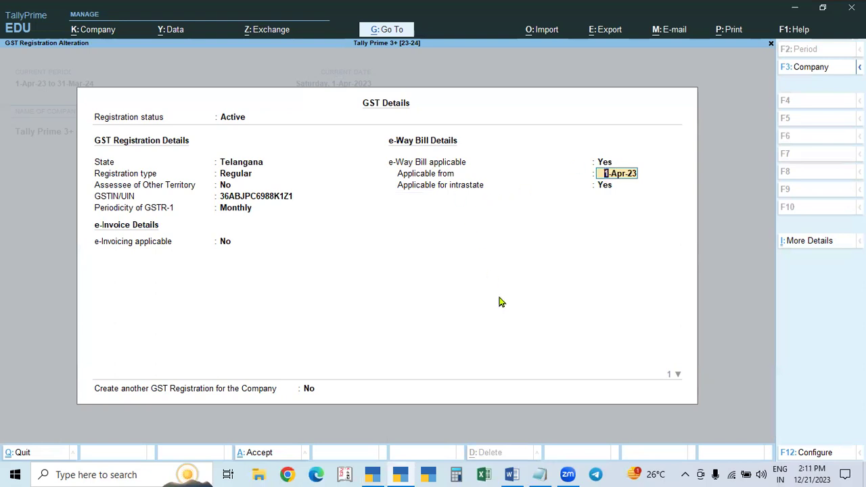
{"action": "key", "text": "ctrl+a"}
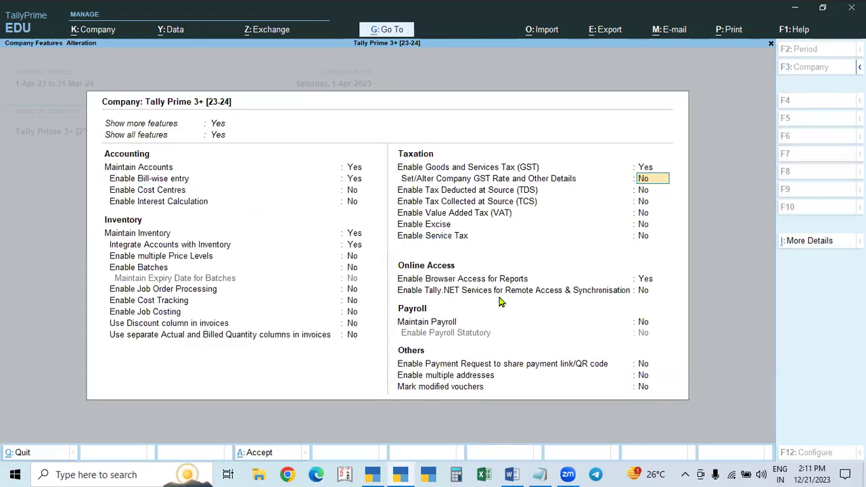
Step: Set Set/Alter Company GST Rate and Other Details to Yes and open the company's rate details
{"action": "type", "text": "s"}
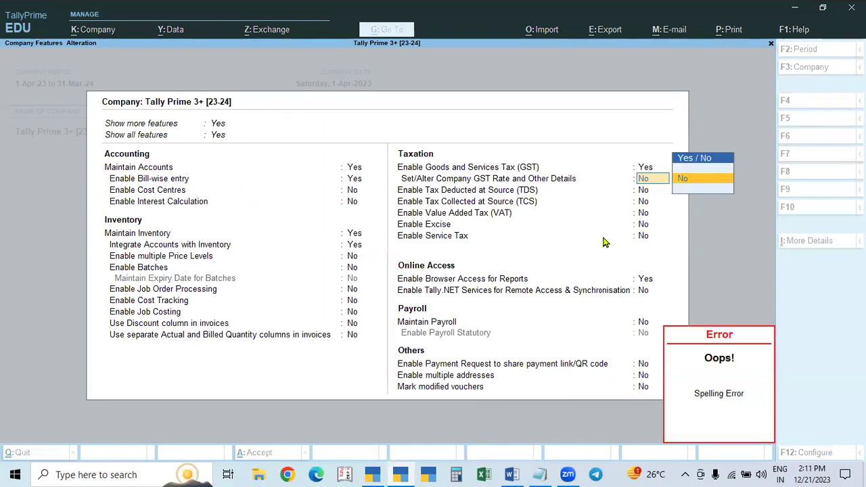
{"action": "type", "text": "s"}
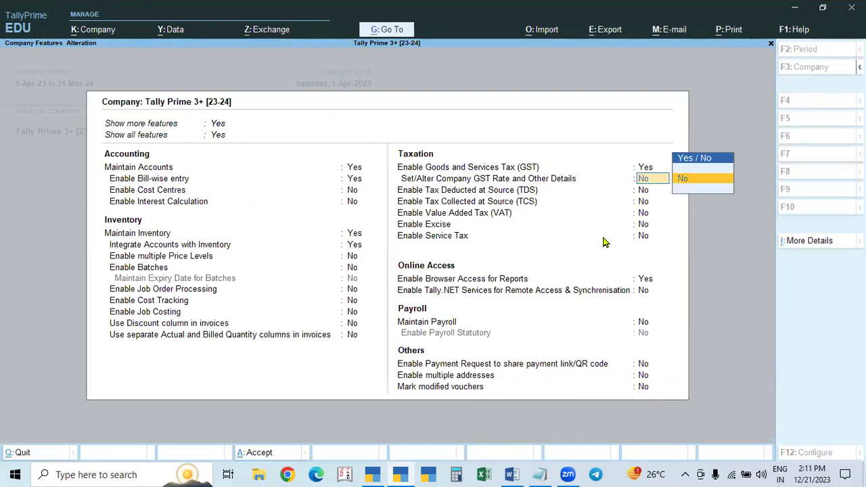
{"action": "type", "text": "s"}
{"action": "key", "text": "BackSpace"}
{"action": "key", "text": "BackSpace"}
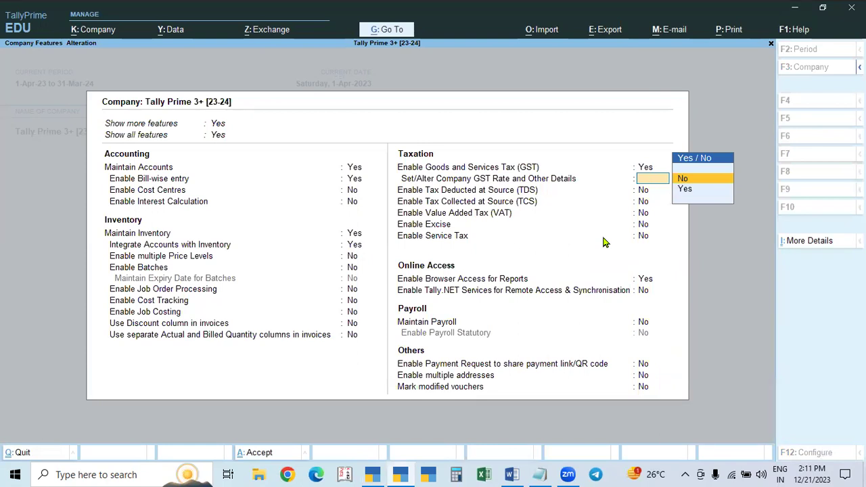
{"action": "type", "text": "y"}
{"action": "key", "text": "Return"}
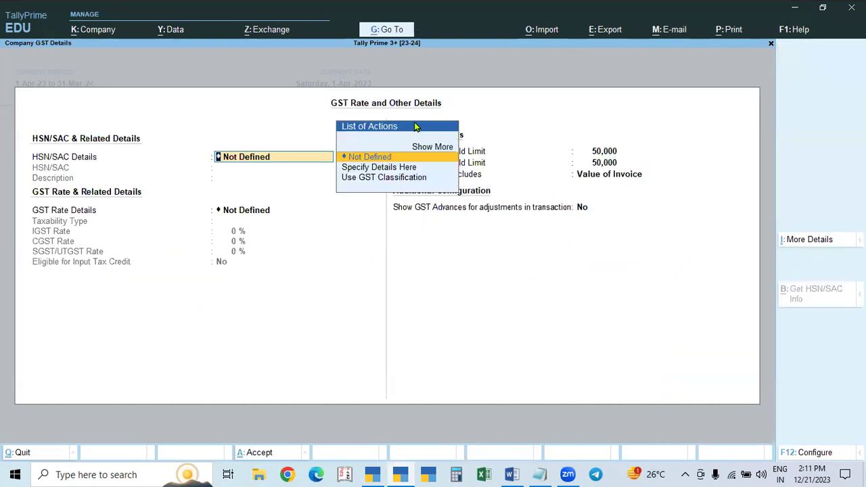
Step: Keep HSN/SAC and GST rate details Not Defined, both e-Way Bill limits at 50,000 on Value of Invoice and GST advances at No, and accept
{"action": "key", "text": "Return"}
{"action": "key", "text": "Return"}
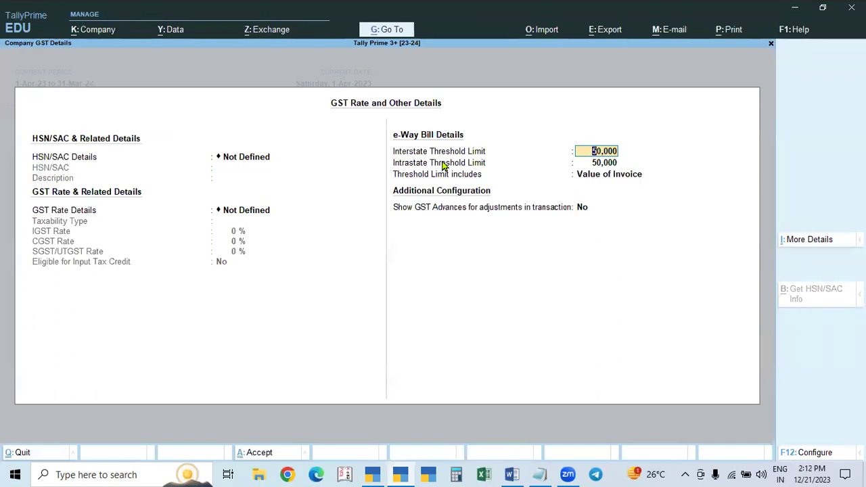
{"action": "key", "text": "Return"}
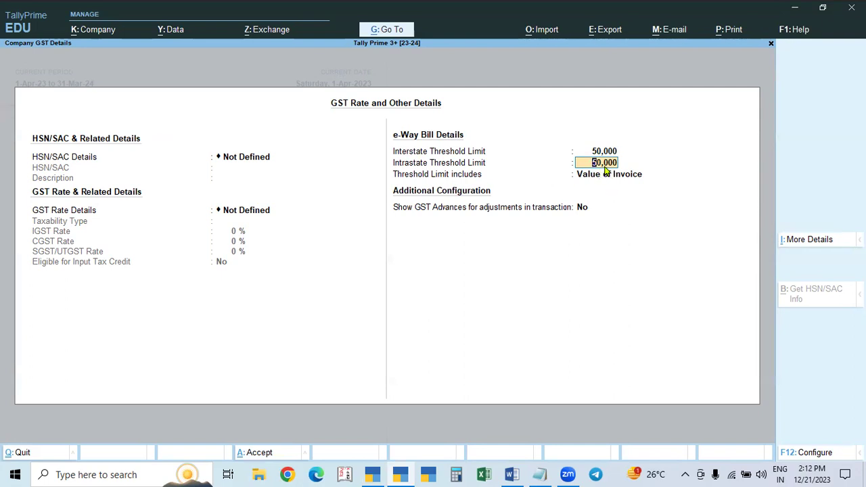
{"action": "key", "text": "Up"}
{"action": "key", "text": "Down"}
{"action": "left_click", "coordinate": [606, 178]}
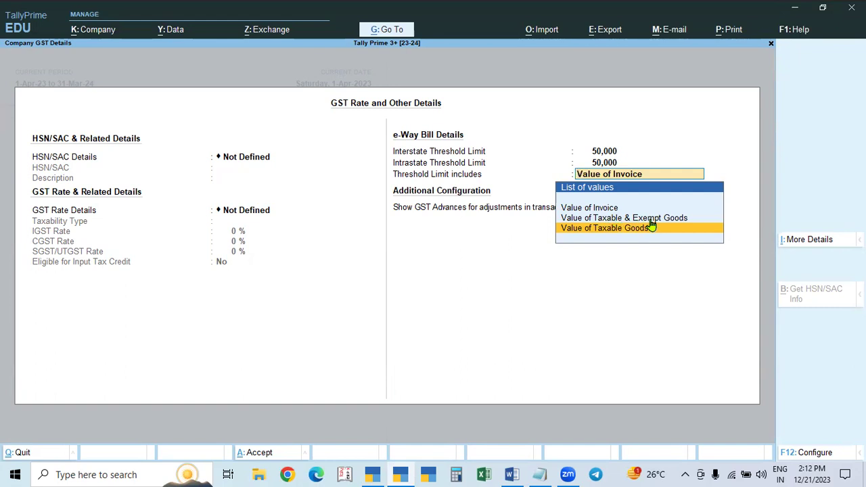
{"action": "left_click", "coordinate": [607, 213]}
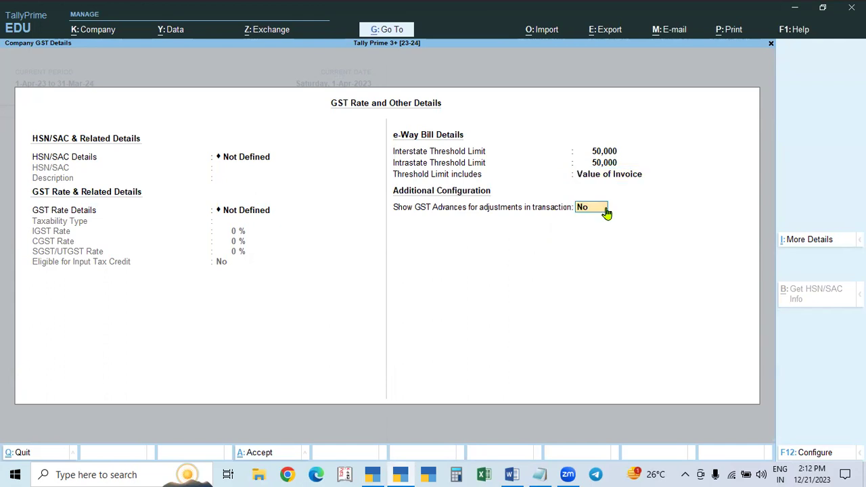
{"action": "key", "text": "Return"}
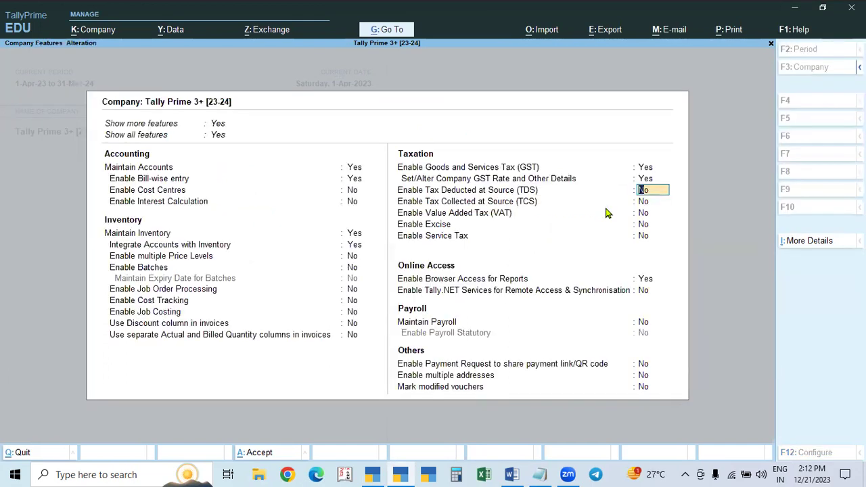
Step: Switch to the TallyPrime 2.1 GST details, consult the Release 3.0 feature list in Word and return to TallyPrime 2.1
{"action": "left_click", "coordinate": [644, 178]}
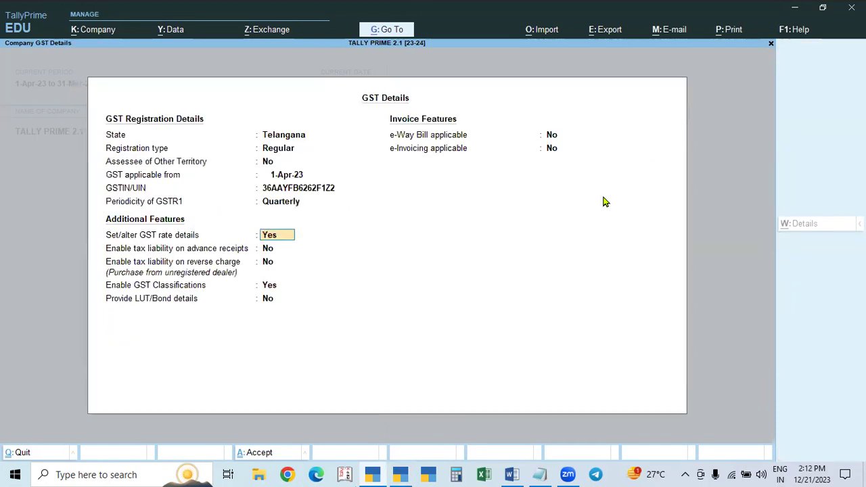
{"action": "left_click", "coordinate": [513, 475]}
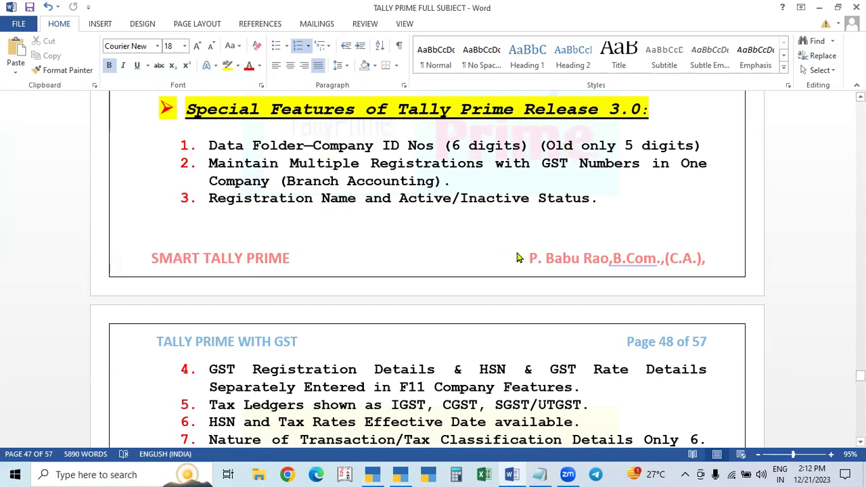
{"action": "key", "text": "alt+Tab"}
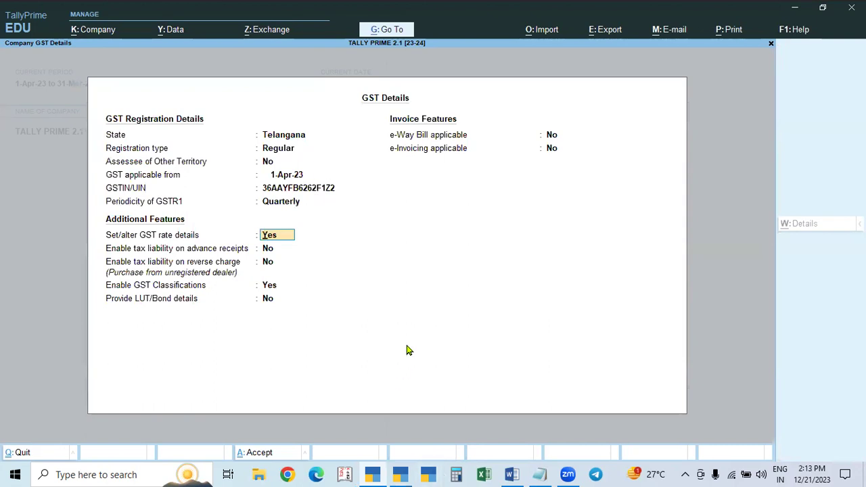
Step: Quit the TallyPrime 2.1 GST details and reopen them through Enable Goods and Services Tax to view the combined registration and rate options
{"action": "key", "text": "Escape"}
{"action": "key", "text": "y"}
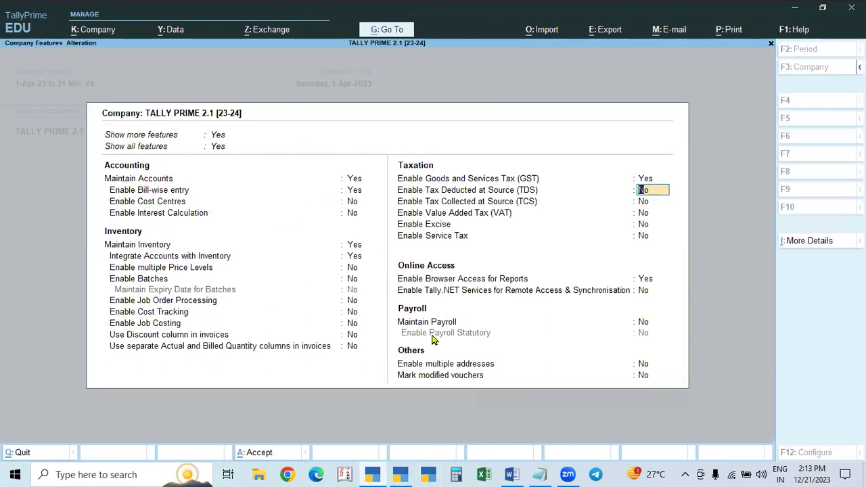
{"action": "key", "text": "Up"}
{"action": "key", "text": "Return"}
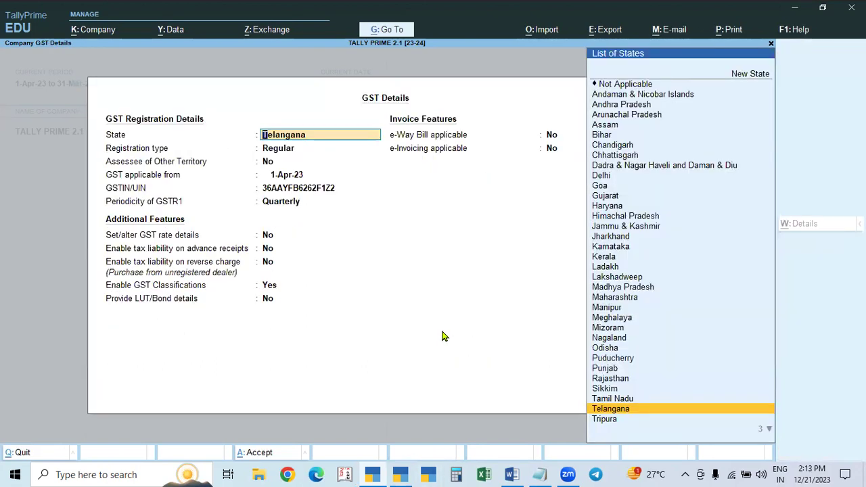
Step: Switch to the Tally Prime 3+ window and reopen its GST registration details for comparison
{"action": "key", "text": "alt+Tab"}
{"action": "key", "text": "alt+Tab"}
{"action": "key", "text": "ctrl+a"}
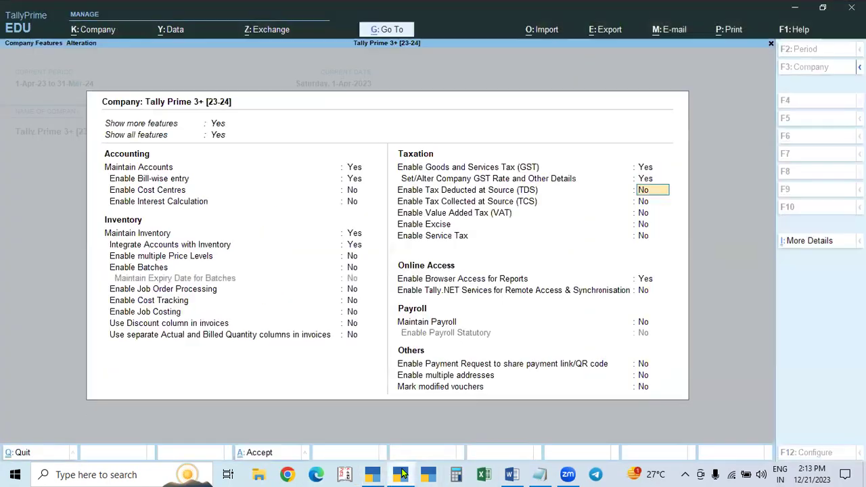
{"action": "left_click", "coordinate": [646, 167]}
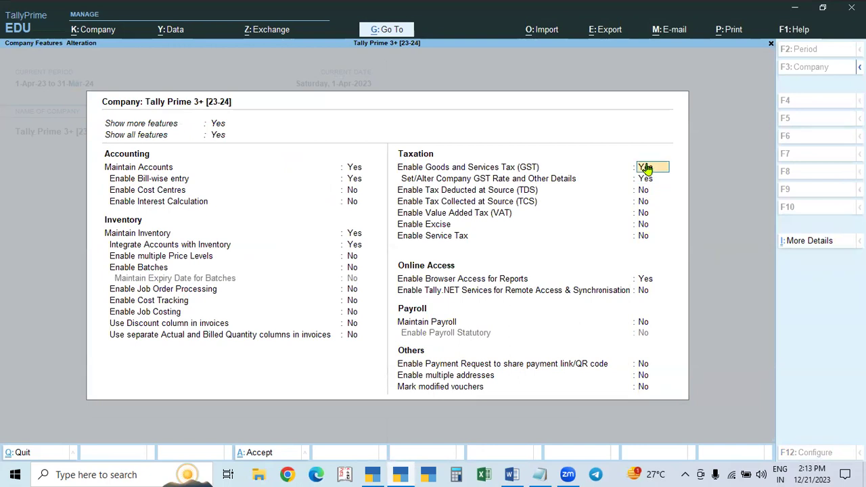
{"action": "key", "text": "Return"}
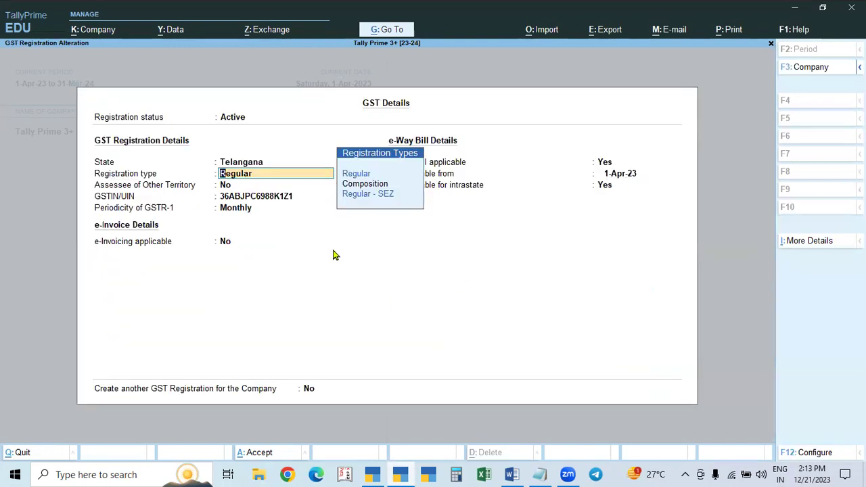
Step: Compare the feature list in Word with the TallyPrime 2.1 GST details, and return to the Tally Prime 3+ window
{"action": "left_click", "coordinate": [511, 475]}
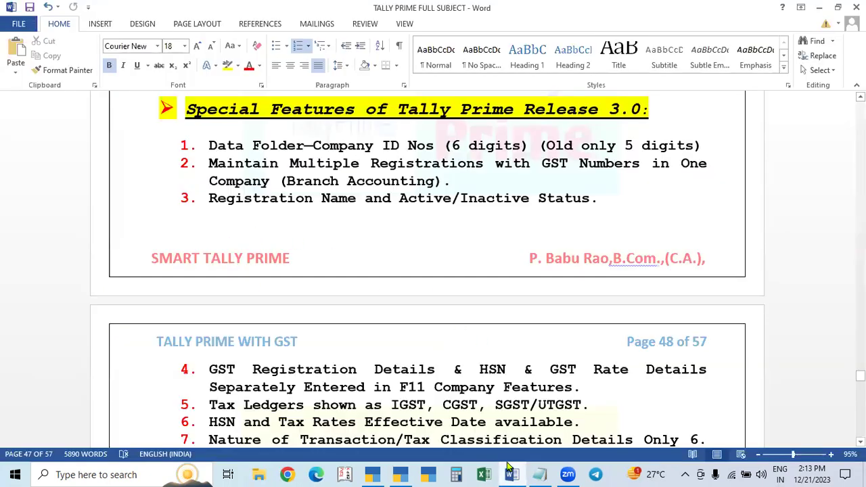
{"action": "left_click", "coordinate": [377, 475]}
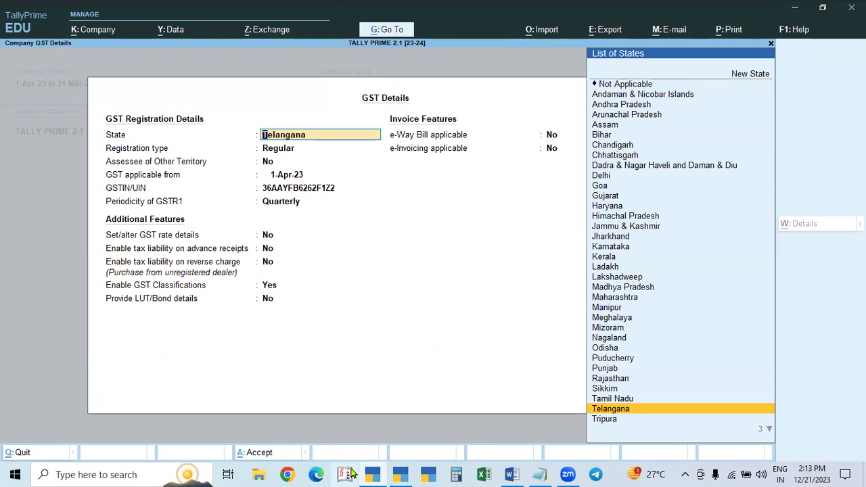
{"action": "left_click", "coordinate": [376, 475]}
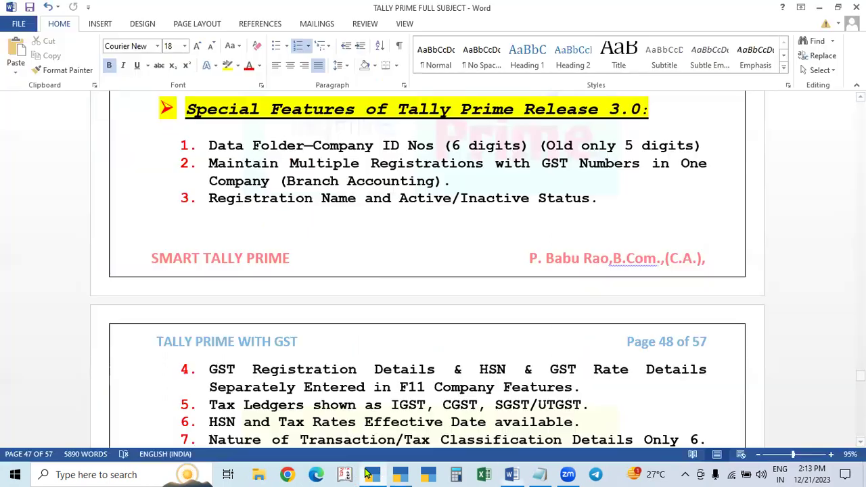
{"action": "left_click", "coordinate": [405, 474]}
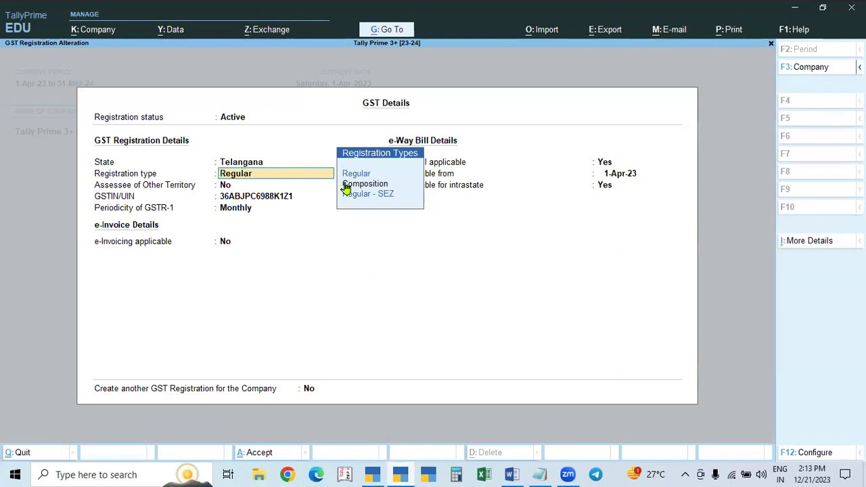
Step: Keep the Regular registration with Monthly GSTR-1 periodicity, set e-Way Bill applicable to No and accept the GST details
{"action": "key", "text": "Return"}
{"action": "key", "text": "Return"}
{"action": "key", "text": "Return"}
{"action": "key", "text": "Return"}
{"action": "key", "text": "Return"}
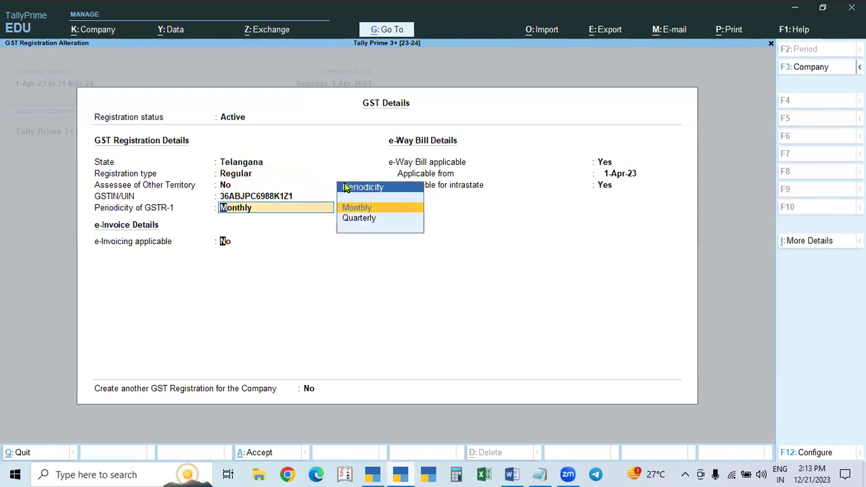
{"action": "key", "text": "Return"}
{"action": "key", "text": "Return"}
{"action": "key", "text": "BackSpace"}
{"action": "key", "text": "BackSpace"}
{"action": "key", "text": "n"}
{"action": "key", "text": "Return"}
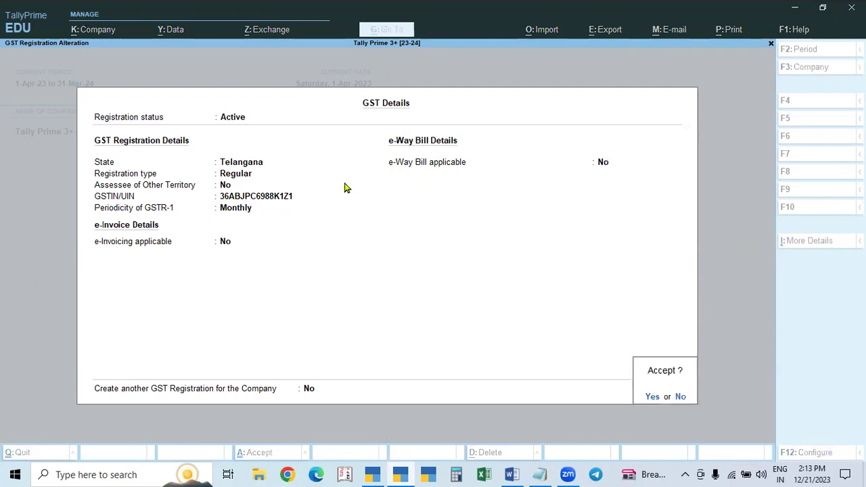
{"action": "key", "text": "y"}
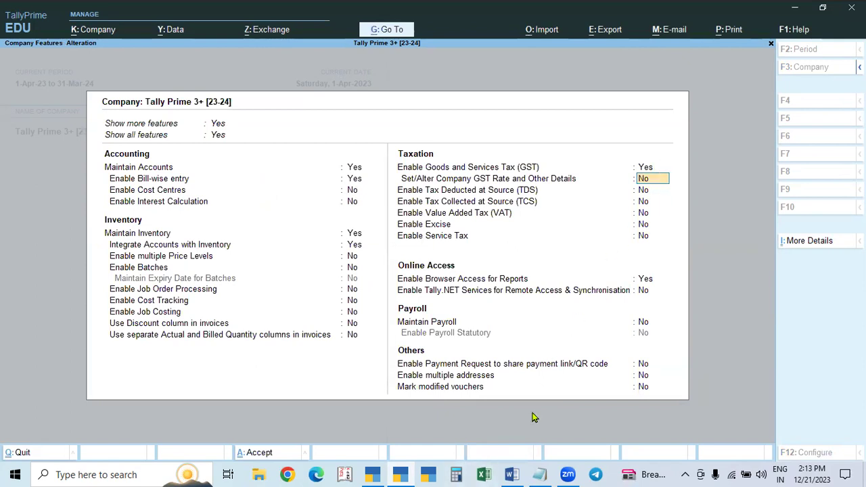
Step: Check the Release 3.0 special features list in Word and return to the Tally Prime 3+ company features
{"action": "left_click", "coordinate": [511, 475]}
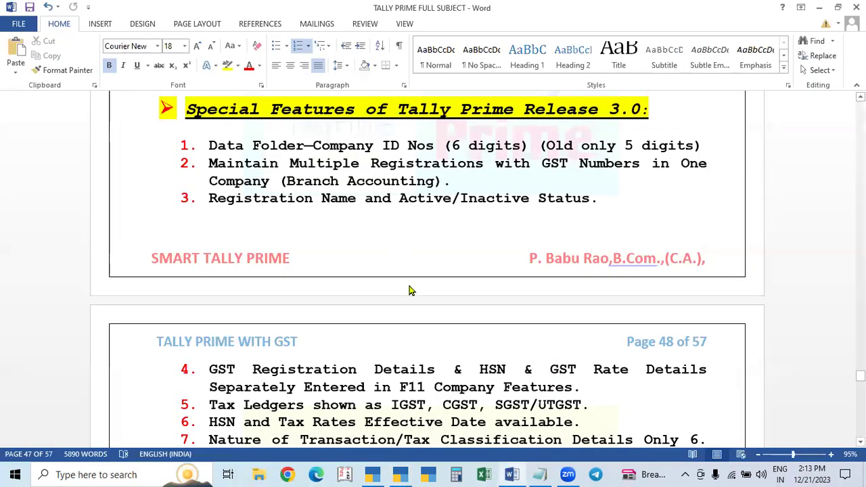
{"action": "left_click", "coordinate": [511, 475]}
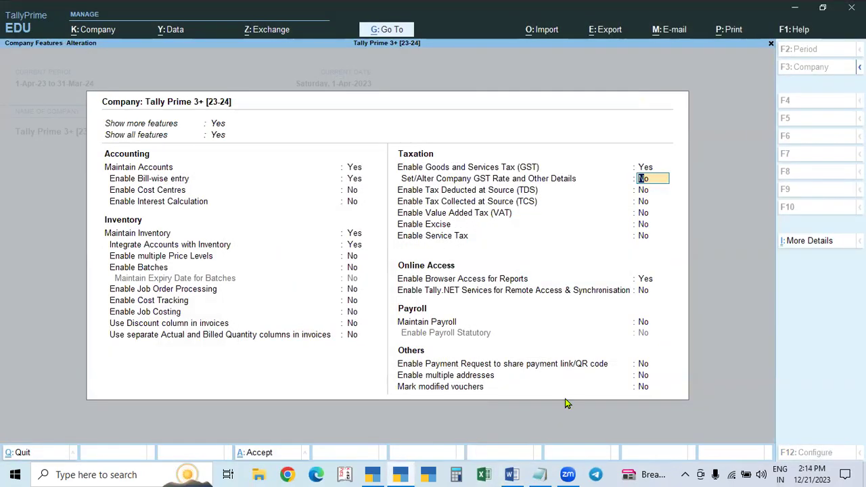
Step: Reopen the company's Telangana GST registration details and set Create another GST Registration for the Company to Yes
{"action": "key", "text": "Up"}
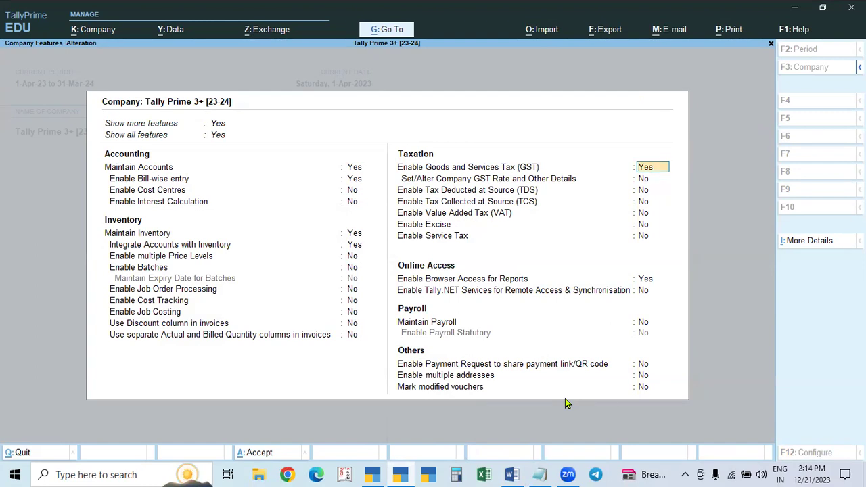
{"action": "key", "text": "Return"}
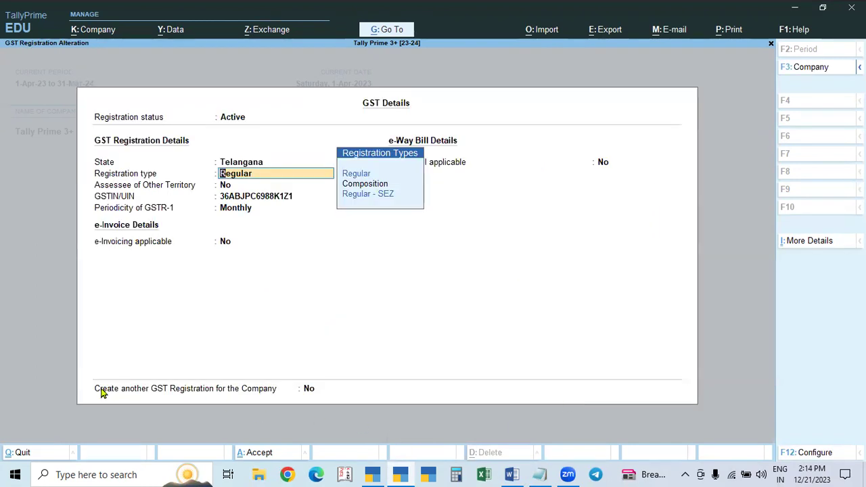
{"action": "left_click", "coordinate": [304, 389]}
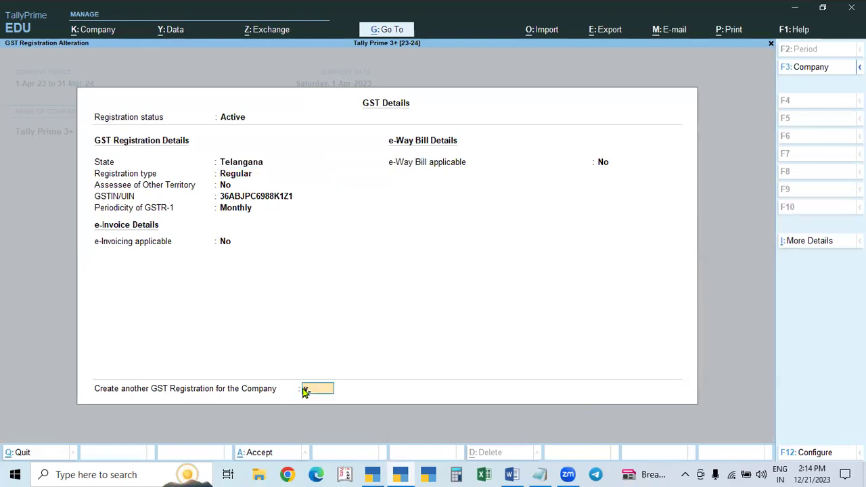
{"action": "key", "text": "y"}
{"action": "key", "text": "Return"}
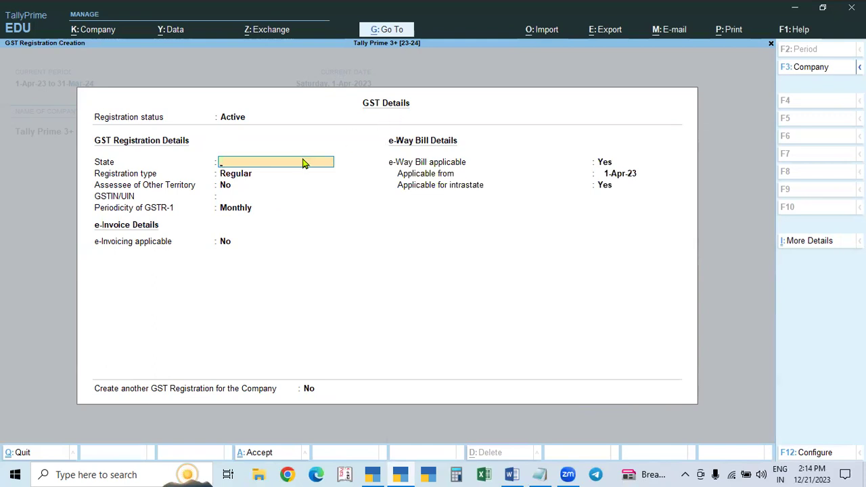
Step: Set the new registration's state to Andhra Pradesh, keeping the Regular type and Assessee of Other Territory as No
{"action": "type", "text": "And"}
{"action": "key", "text": "Down"}
{"action": "key", "text": "Down"}
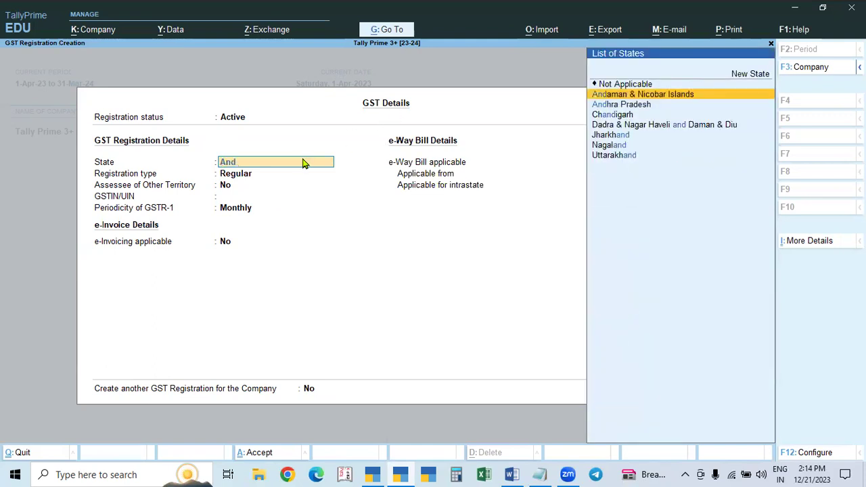
{"action": "key", "text": "Return"}
{"action": "key", "text": "Return"}
{"action": "key", "text": "Return"}
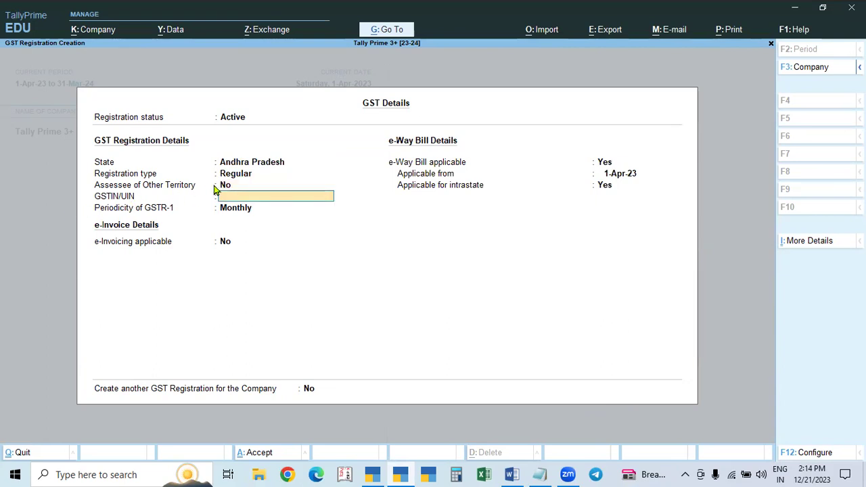
Step: Copy the second GST number from the GST NO Notepad file into the Andhra Pradesh registration's GSTIN/UIN
{"action": "left_click", "coordinate": [540, 474]}
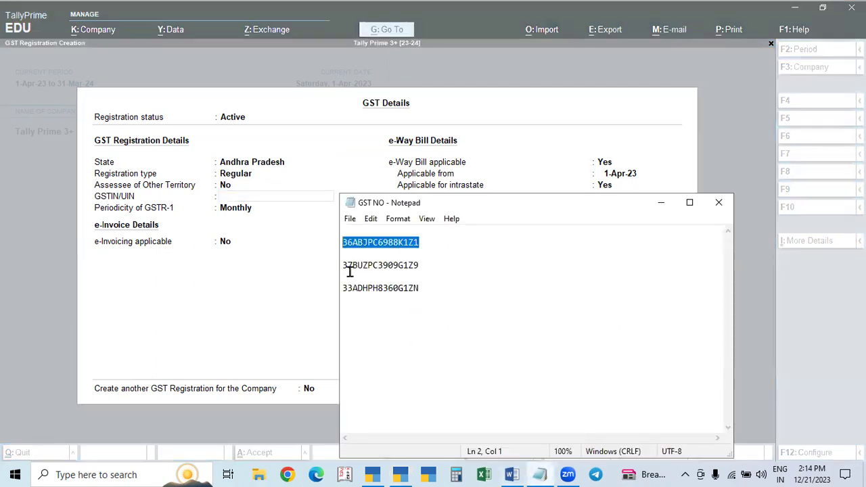
{"action": "left_click_drag", "start_coordinate": [343, 266], "coordinate": [443, 276]}
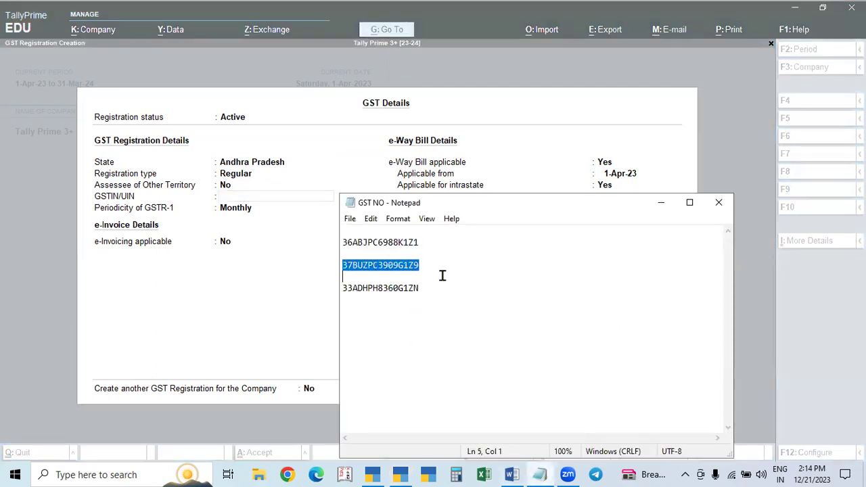
{"action": "left_click", "coordinate": [240, 196]}
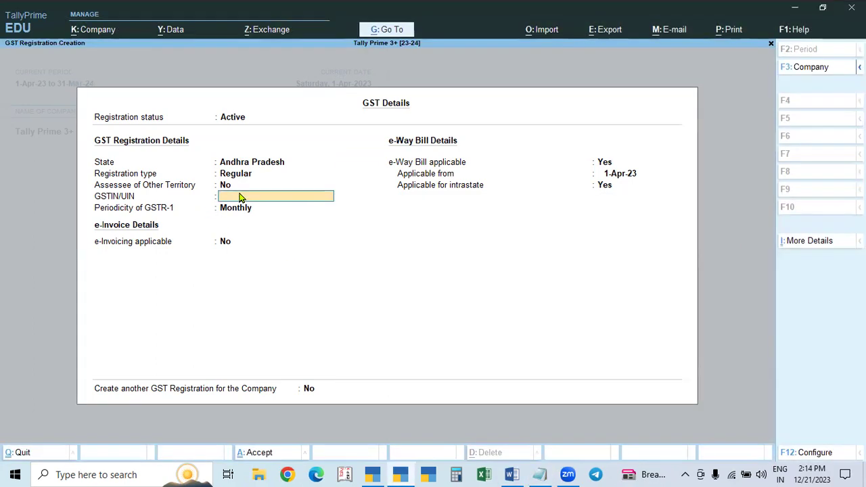
{"action": "key", "text": "ctrl+alt+v"}
{"action": "key", "text": "Return"}
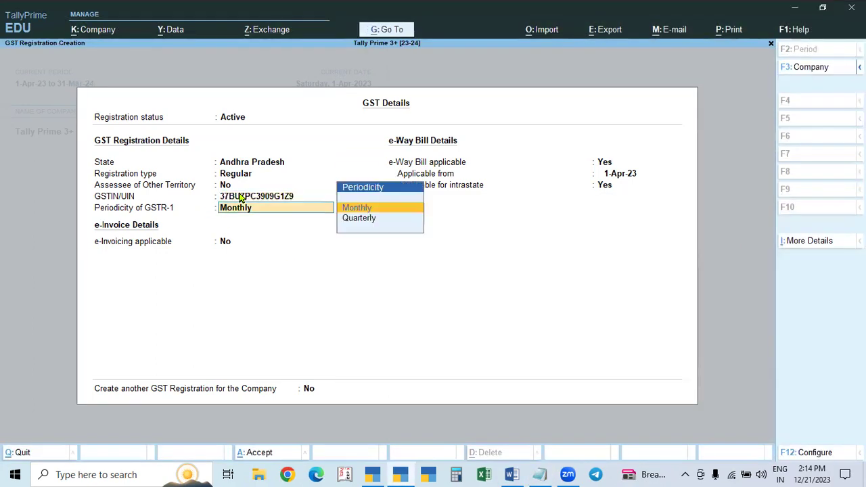
Step: Accept the Andhra Pradesh registration with Monthly GSTR-1, e-Invoicing No and e-Way Bill Yes, and answer Yes to the voucher numbering series question
{"action": "key", "text": "Return"}
{"action": "key", "text": "Return"}
{"action": "key", "text": "Return"}
{"action": "key", "text": "Return"}
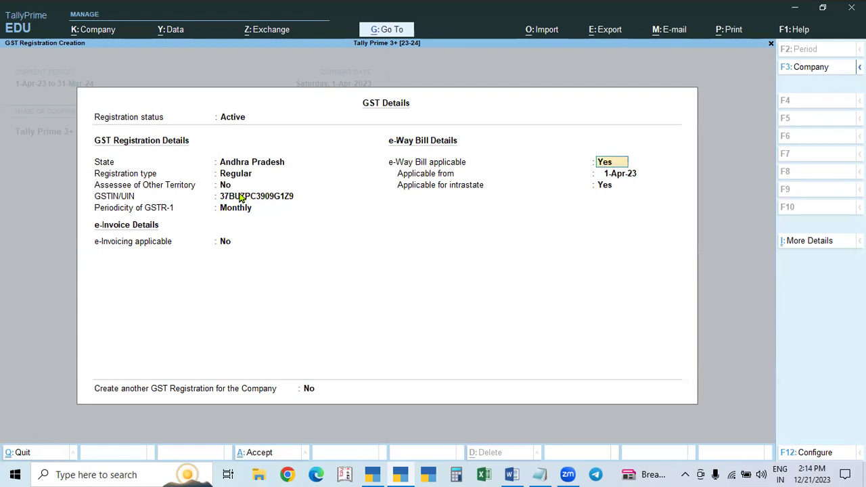
{"action": "key", "text": "Return"}
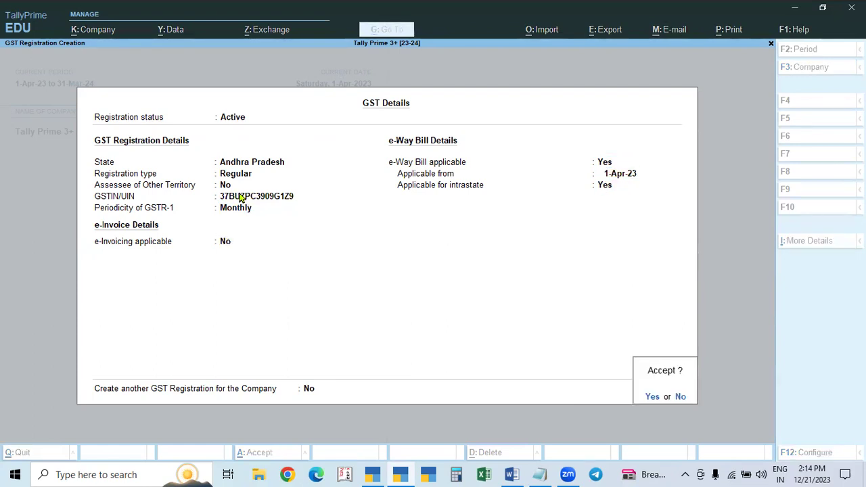
{"action": "key", "text": "Return"}
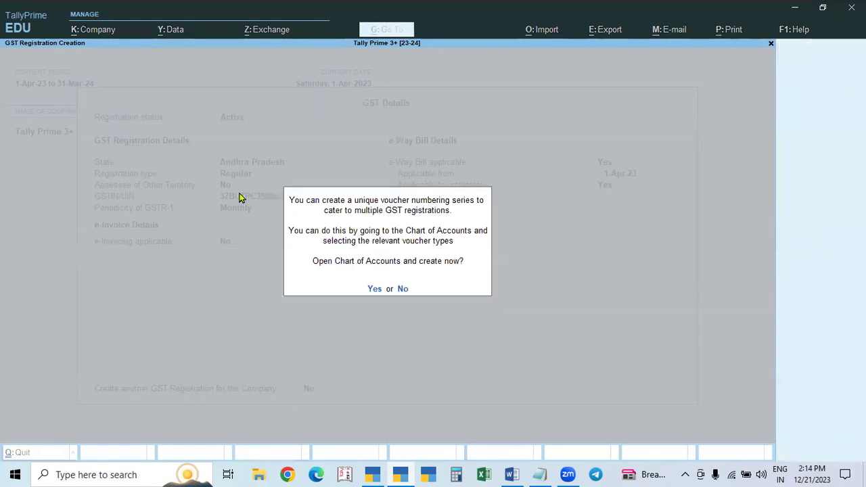
{"action": "key", "text": "alt+Tab"}
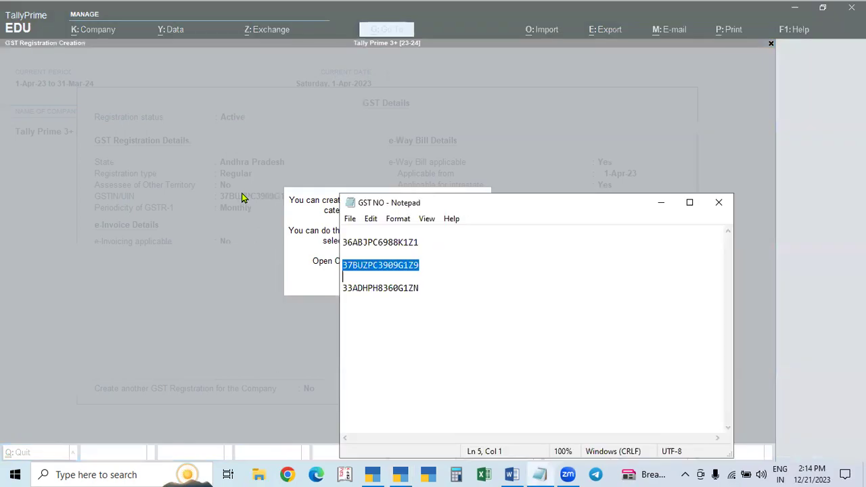
{"action": "left_click", "coordinate": [663, 204]}
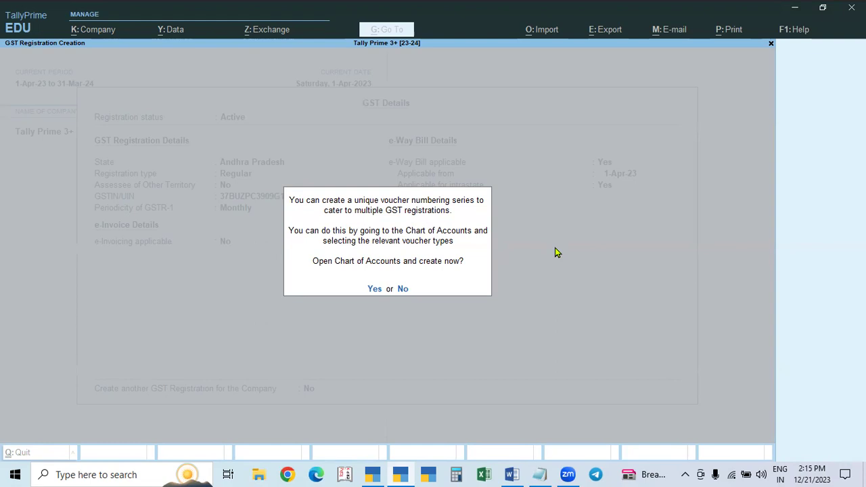
{"action": "left_click", "coordinate": [373, 293]}
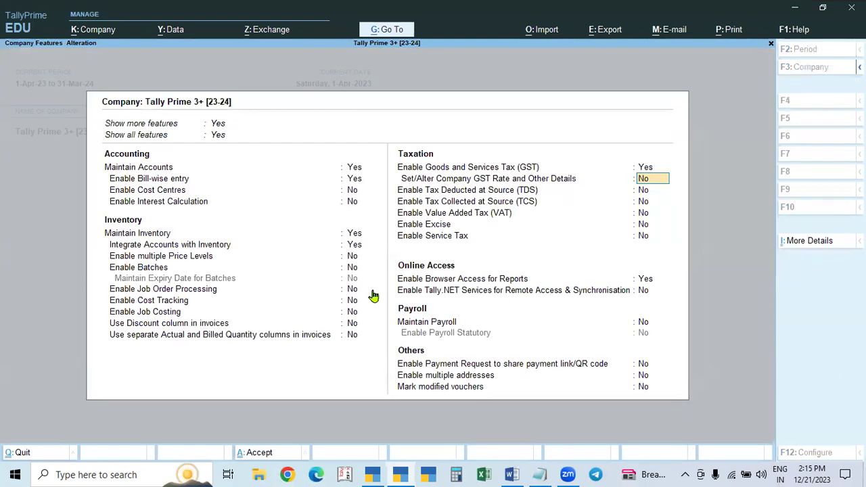
Step: Reopen the GST registrations list from the company features and open the Andhra Pradesh Registration for alteration
{"action": "key", "text": "alt+Tab"}
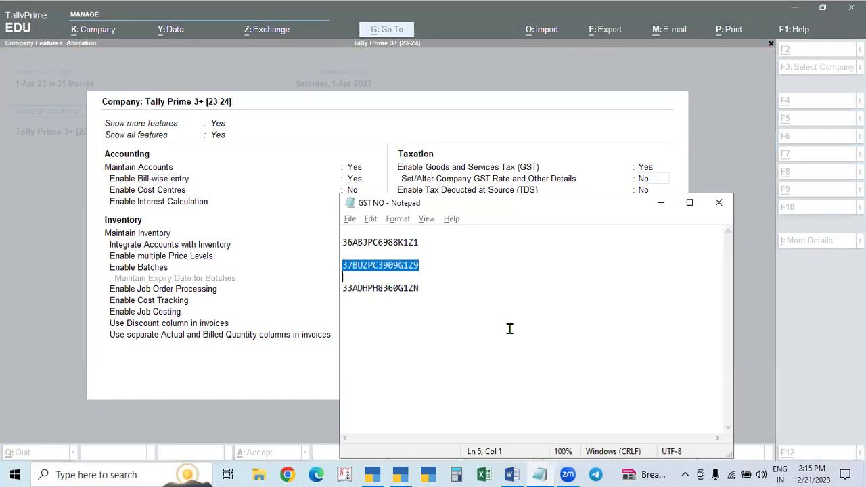
{"action": "key", "text": "alt+Tab"}
{"action": "left_click", "coordinate": [645, 168]}
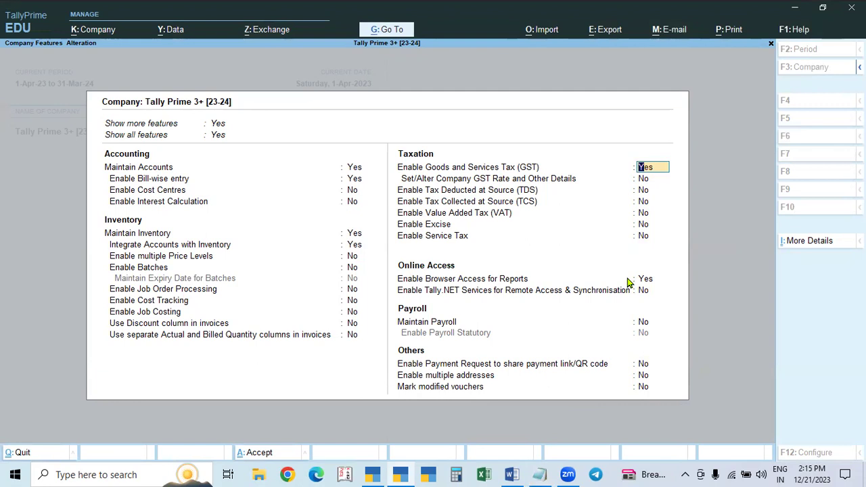
{"action": "key", "text": "Return"}
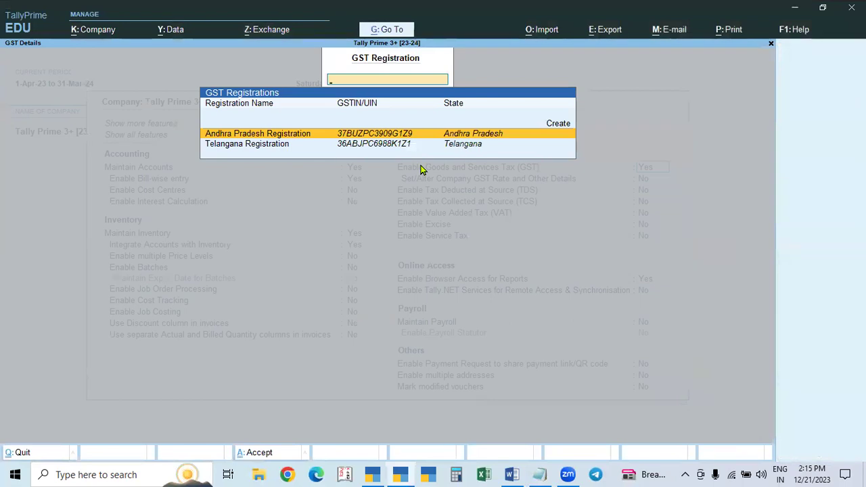
{"action": "key", "text": "Down"}
{"action": "key", "text": "Up"}
{"action": "key", "text": "Down"}
{"action": "key", "text": "Up"}
{"action": "key", "text": "Return"}
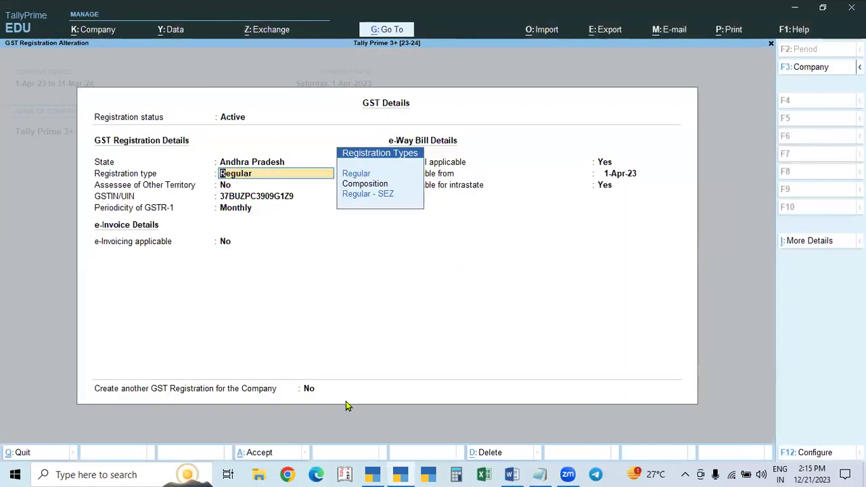
Step: Create another GST registration for the company with state Tamil Nadu, Regular type and Assessee of Other Territory as No
{"action": "left_click", "coordinate": [308, 390]}
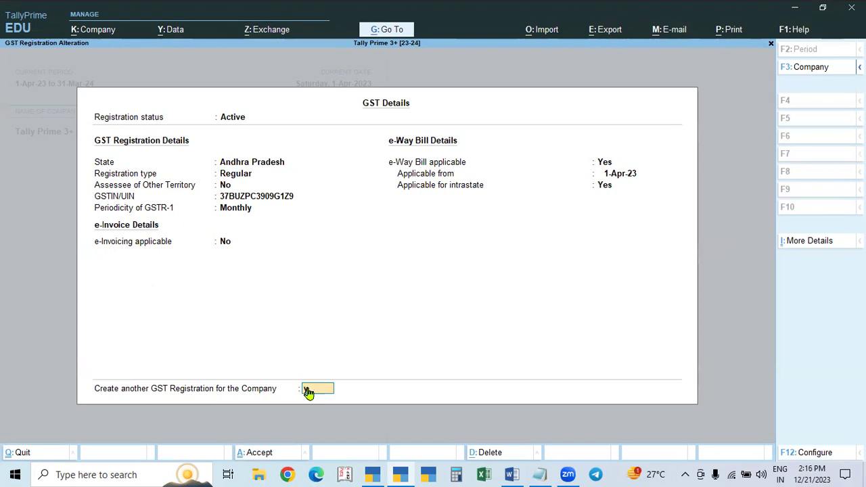
{"action": "key", "text": "Return"}
{"action": "key", "text": "Return"}
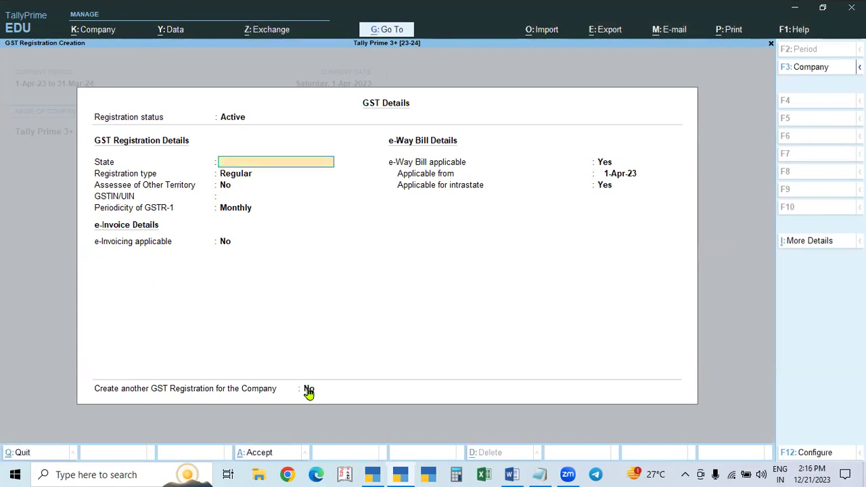
{"action": "type", "text": "Tamil Nad"}
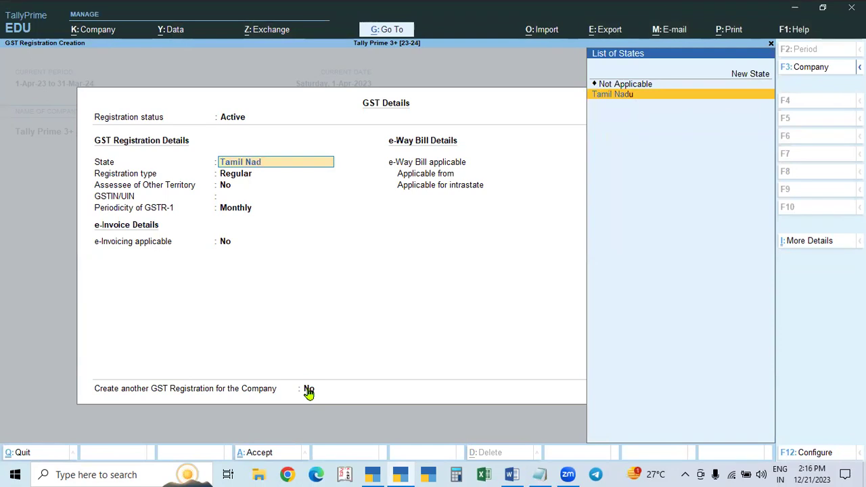
{"action": "type", "text": "u"}
{"action": "key", "text": "Return"}
{"action": "key", "text": "Return"}
{"action": "key", "text": "Return"}
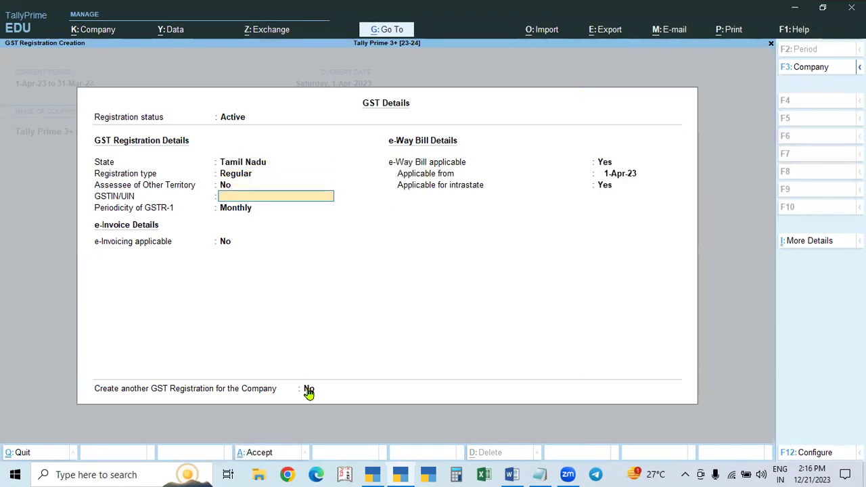
Step: Copy the third GST number from the GST NO Notepad file into the Tamil Nadu registration's GSTIN/UIN
{"action": "left_click", "coordinate": [539, 474]}
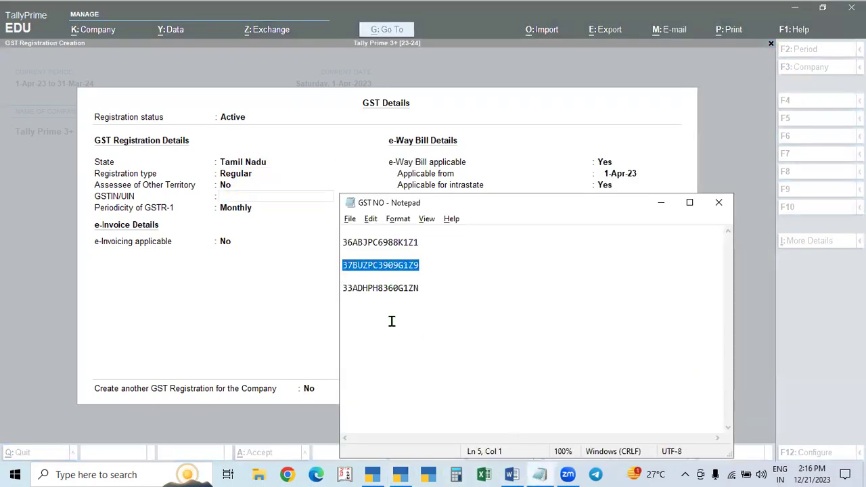
{"action": "left_click_drag", "start_coordinate": [420, 289], "coordinate": [393, 290]}
{"action": "left_click", "coordinate": [435, 298]}
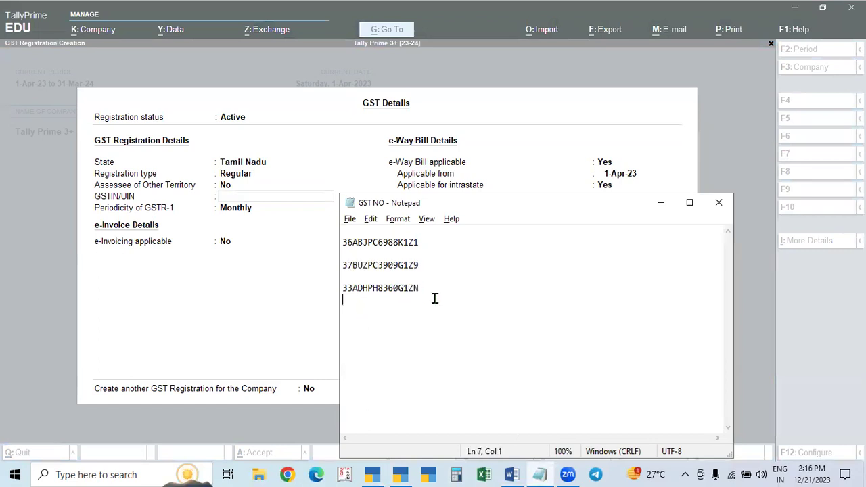
{"action": "left_click_drag", "start_coordinate": [341, 286], "coordinate": [461, 301]}
{"action": "key", "text": "ctrl+c"}
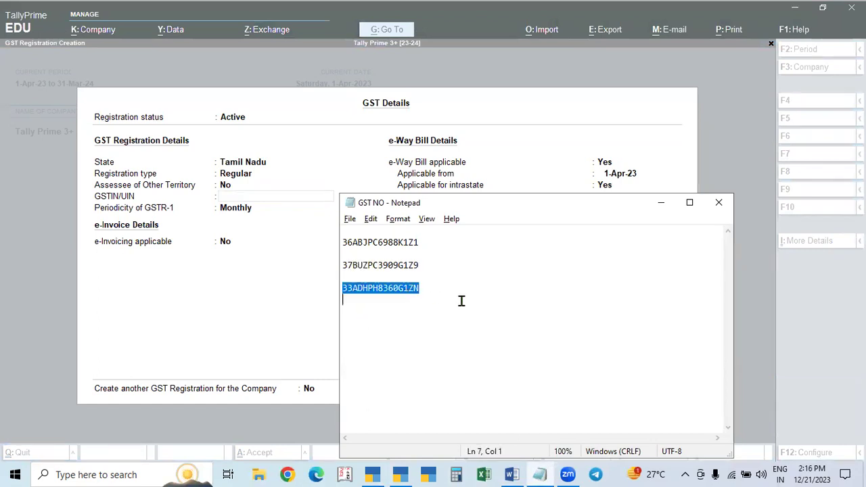
{"action": "left_click", "coordinate": [719, 203]}
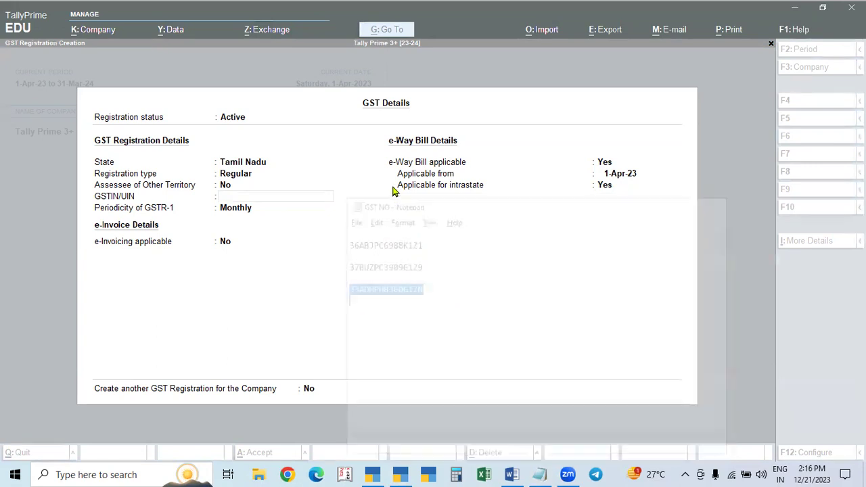
{"action": "left_click", "coordinate": [231, 197]}
{"action": "key", "text": "ctrl+v"}
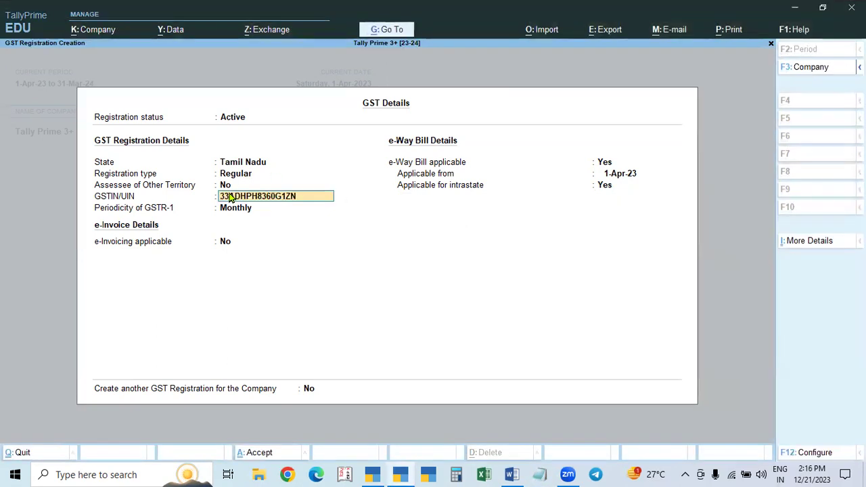
Step: Keep Monthly GSTR-1 periodicity, set e-Way Bill applicable to No, accept the Tamil Nadu registration and answer Yes to the voucher numbering series question
{"action": "key", "text": "Return"}
{"action": "key", "text": "ctrl+v"}
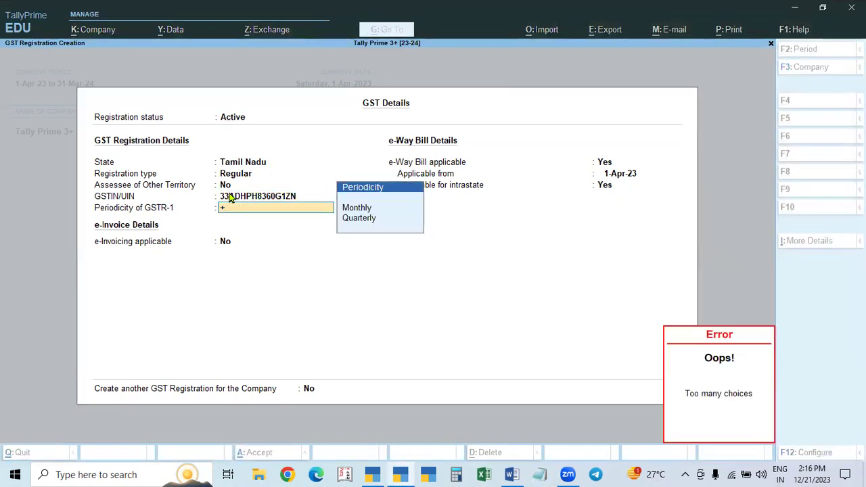
{"action": "key", "text": "Down"}
{"action": "key", "text": "Return"}
{"action": "key", "text": "Return"}
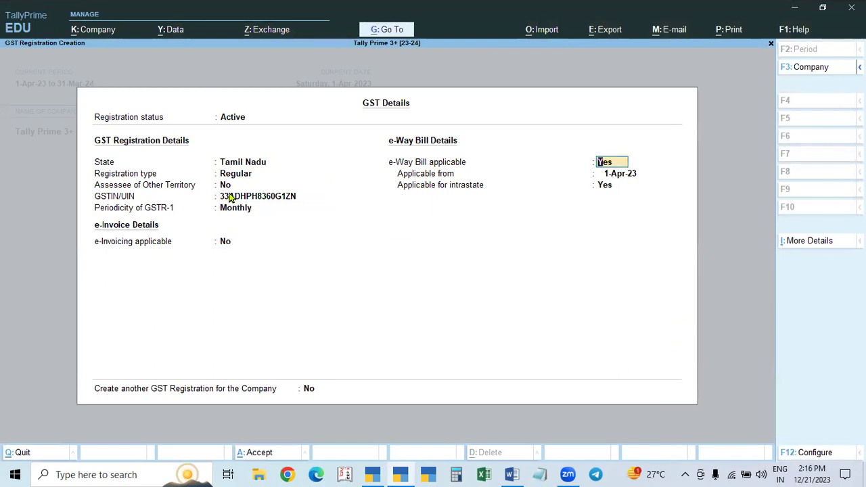
{"action": "key", "text": "n"}
{"action": "key", "text": "Return"}
{"action": "key", "text": "Return"}
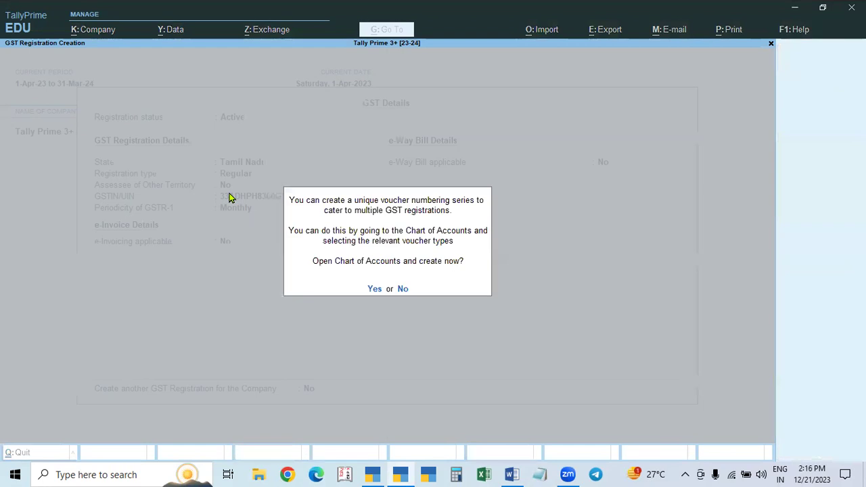
{"action": "key", "text": "y"}
{"action": "key", "text": "Escape"}
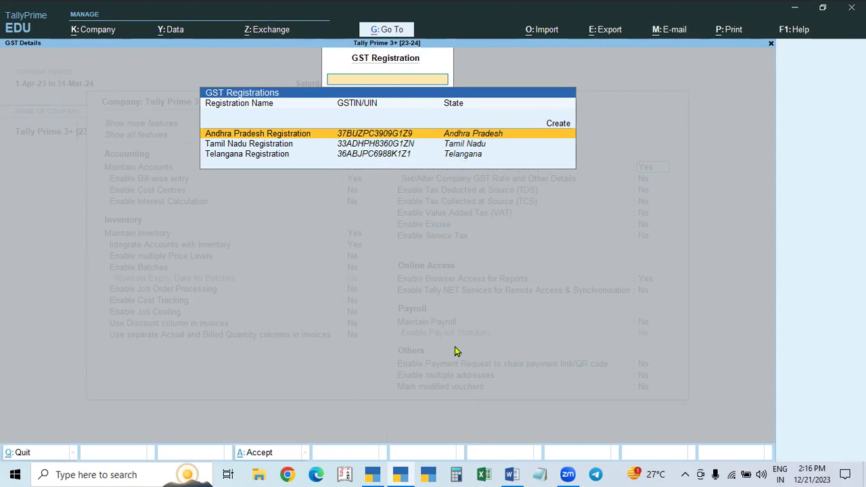
Step: Review the Release 3.0 special features list in Word and return to the company's GST registrations list
{"action": "left_click", "coordinate": [512, 475]}
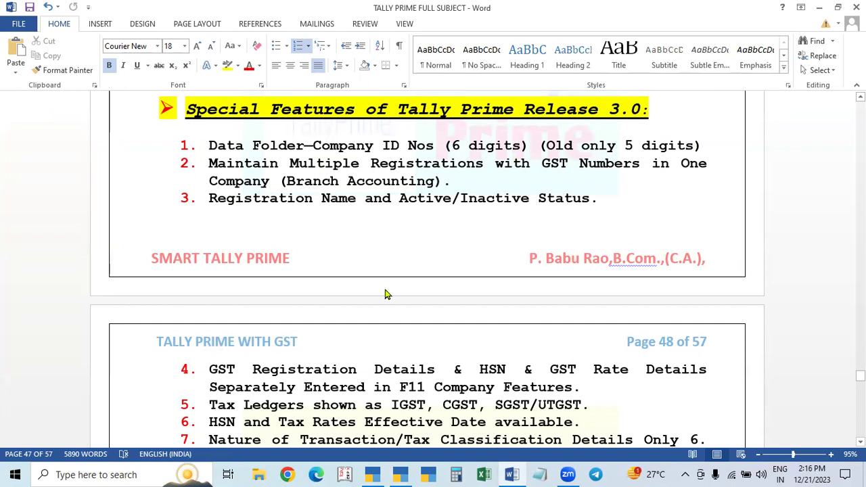
{"action": "key", "text": "alt+Tab"}
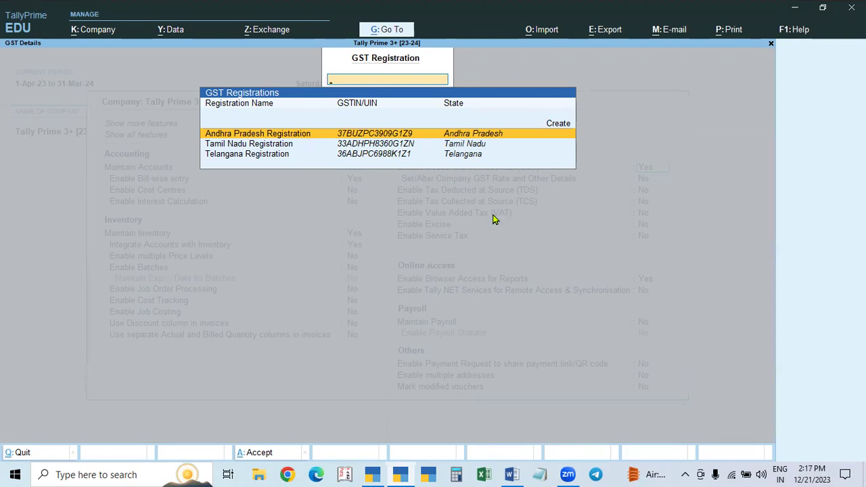
Step: Review the Release 3.0 special features list in Word, including registration name and Active/Inactive status, and return to TallyPrime
{"action": "left_click", "coordinate": [512, 475]}
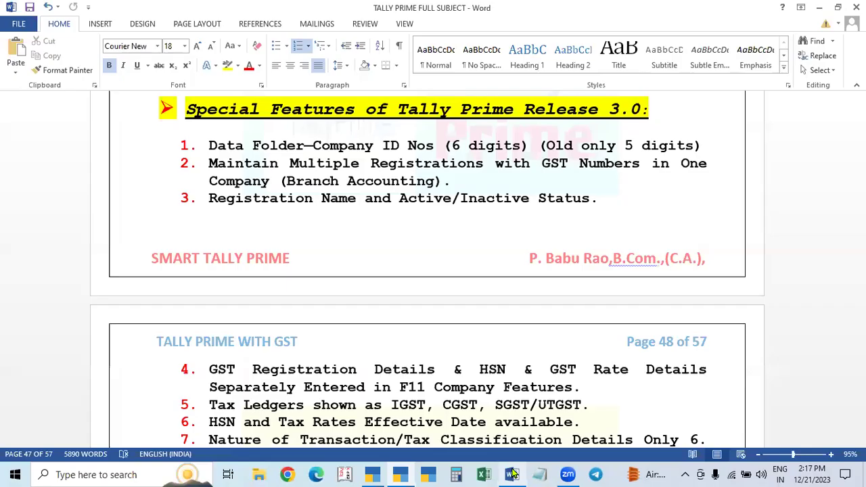
{"action": "scroll", "coordinate": [326, 244], "scroll_direction": "up", "scroll_amount": 1}
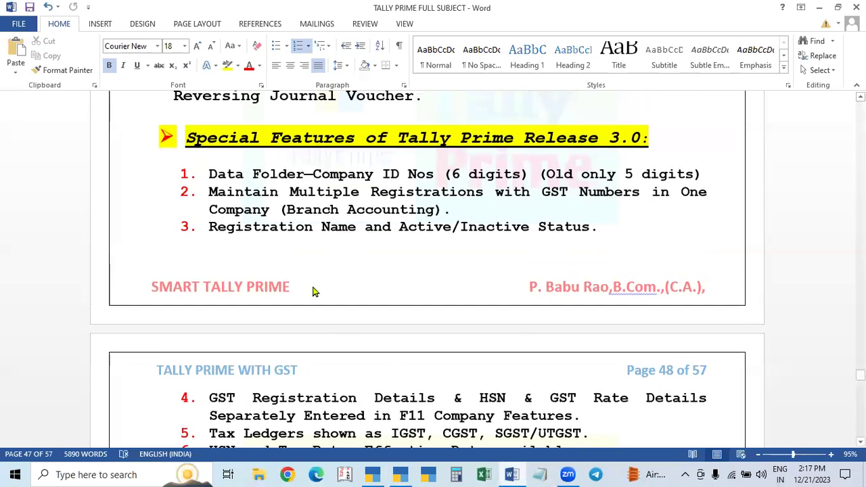
{"action": "left_click", "coordinate": [511, 474]}
Step: Open the Telangana registration for alteration and configure Show Registration Name as Yes
{"action": "left_click", "coordinate": [457, 157]}
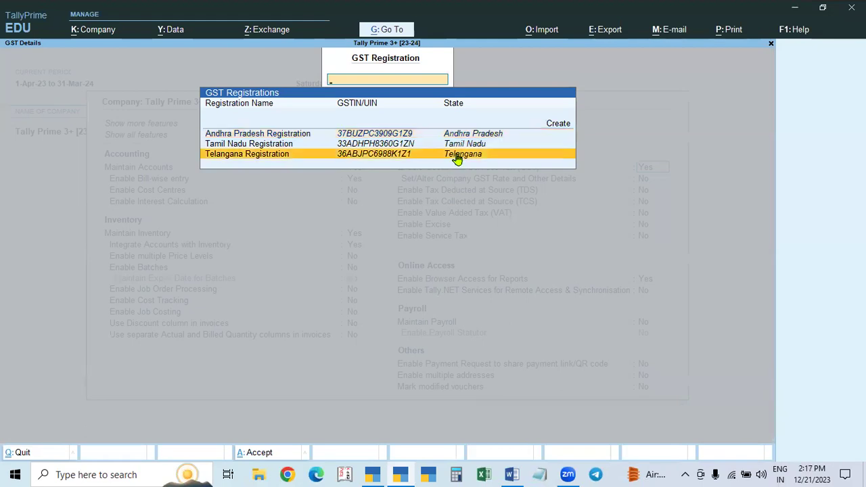
{"action": "left_click", "coordinate": [457, 157]}
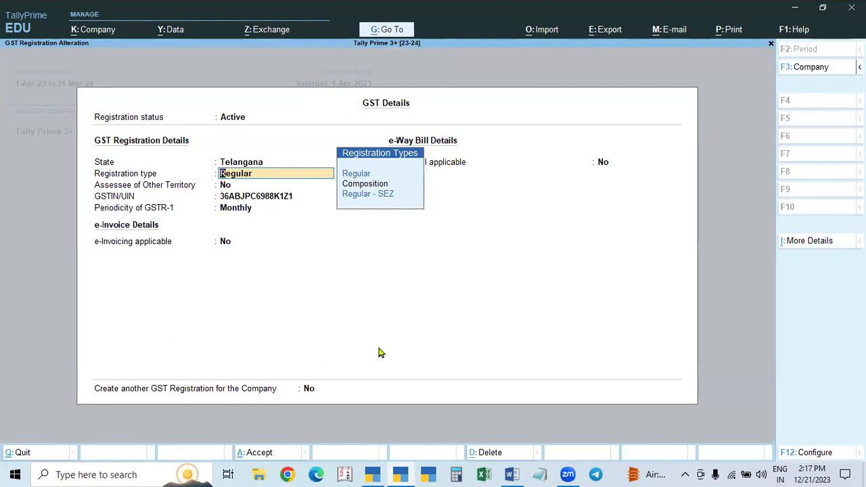
{"action": "key", "text": "F12"}
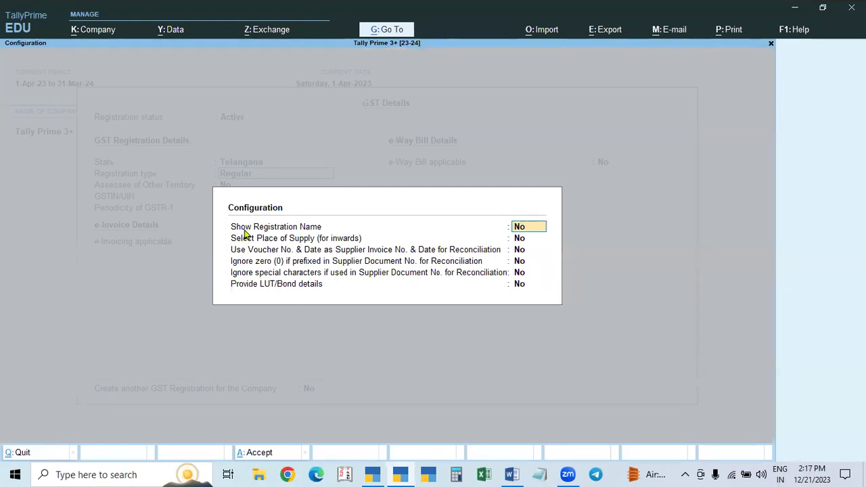
{"action": "type", "text": "y"}
{"action": "key", "text": "Return"}
{"action": "key", "text": "ctrl+a"}
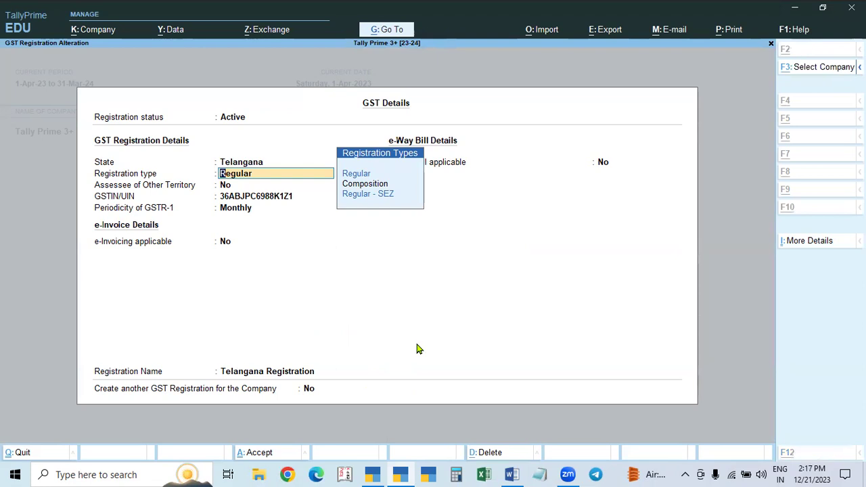
Step: Compare the Telangana registration's details with the registration name and status point in the Word features list
{"action": "key", "text": "alt+Tab"}
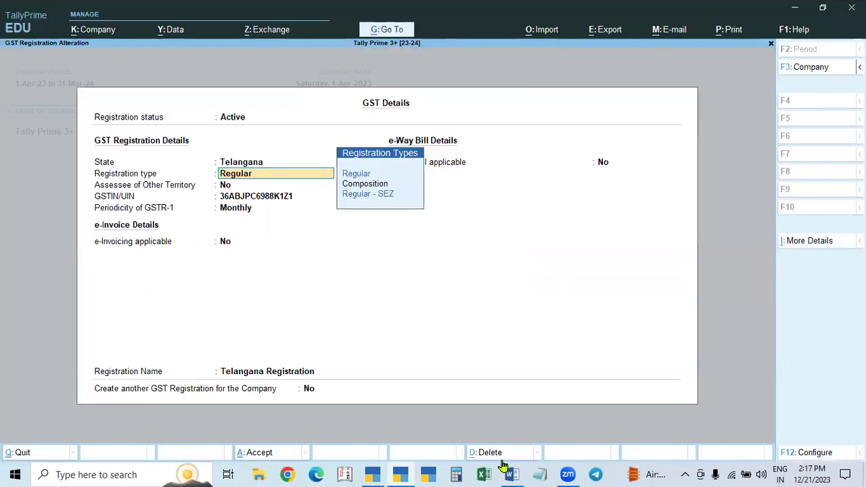
{"action": "left_click", "coordinate": [510, 474]}
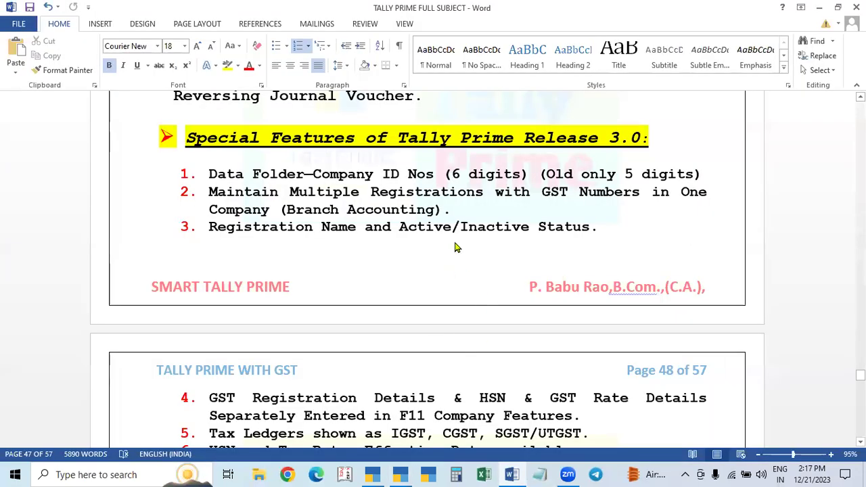
{"action": "left_click", "coordinate": [511, 474]}
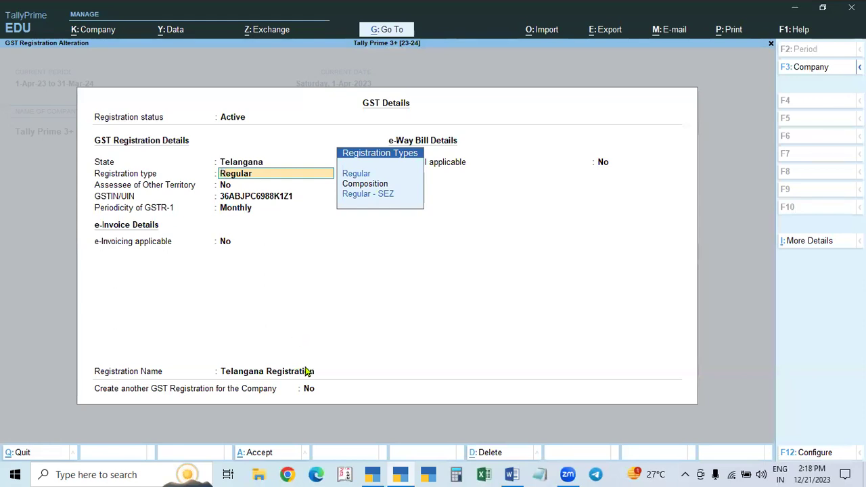
{"action": "left_click", "coordinate": [509, 474]}
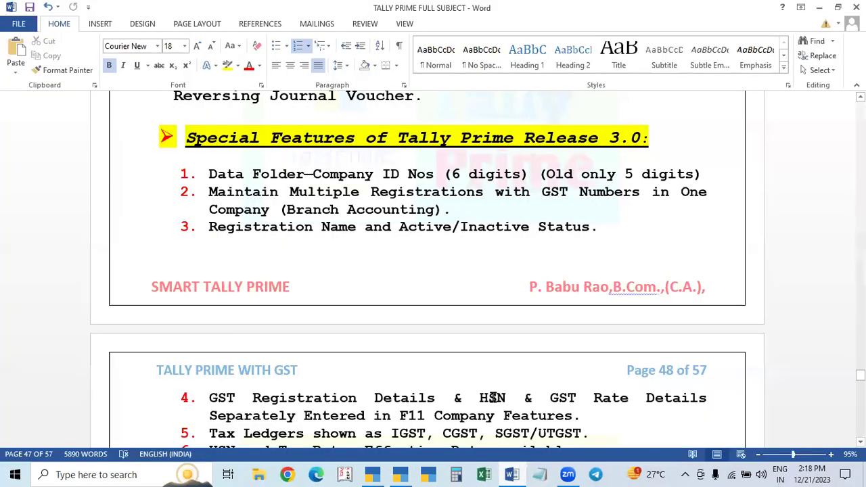
{"action": "left_click", "coordinate": [504, 474]}
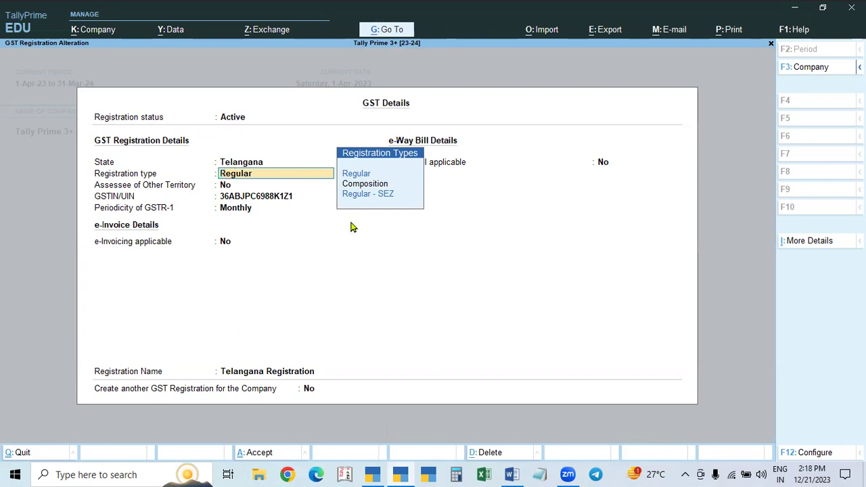
Step: Try to change the Telangana registration's status to Inactive, leaving the effective date prompt unfilled
{"action": "left_click", "coordinate": [228, 119]}
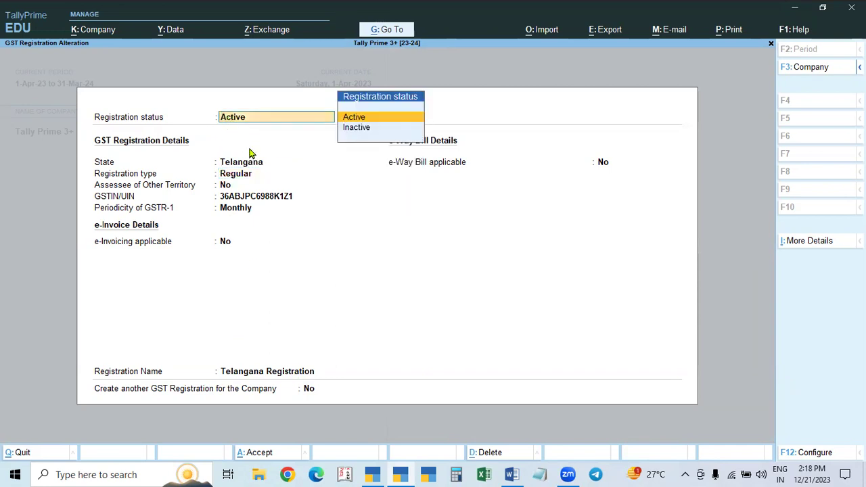
{"action": "key", "text": "Return"}
{"action": "key", "text": "BackSpace"}
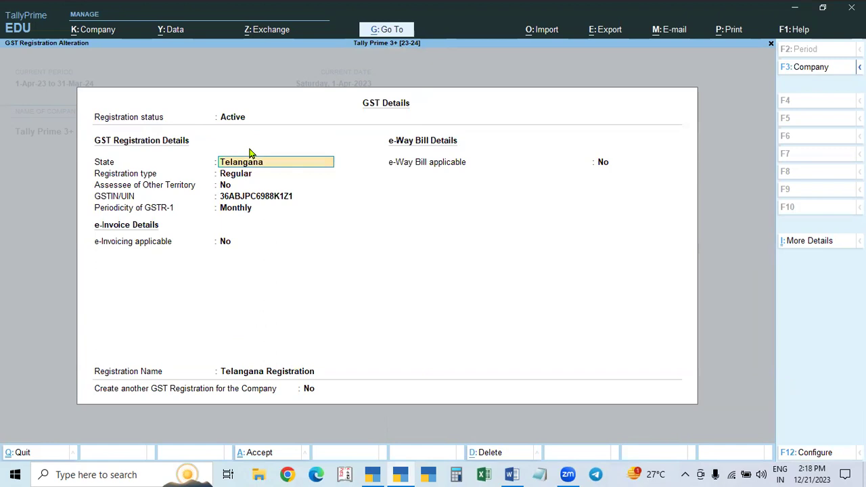
{"action": "key", "text": "BackSpace"}
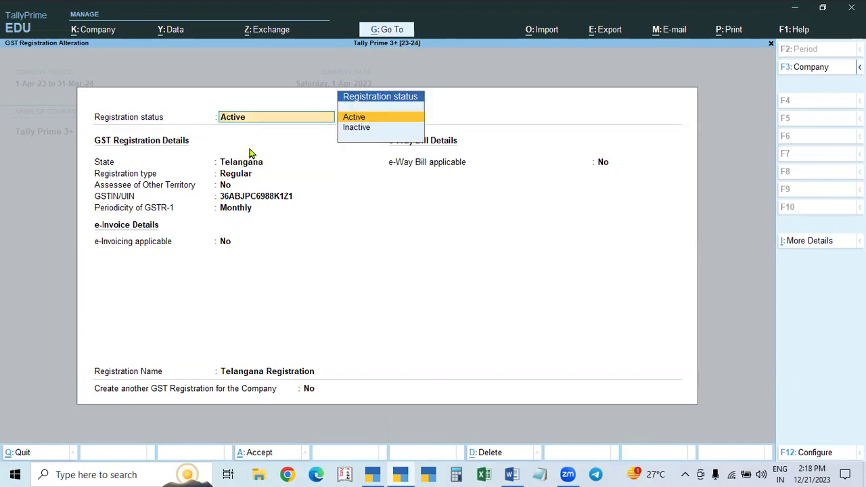
{"action": "key", "text": "Down"}
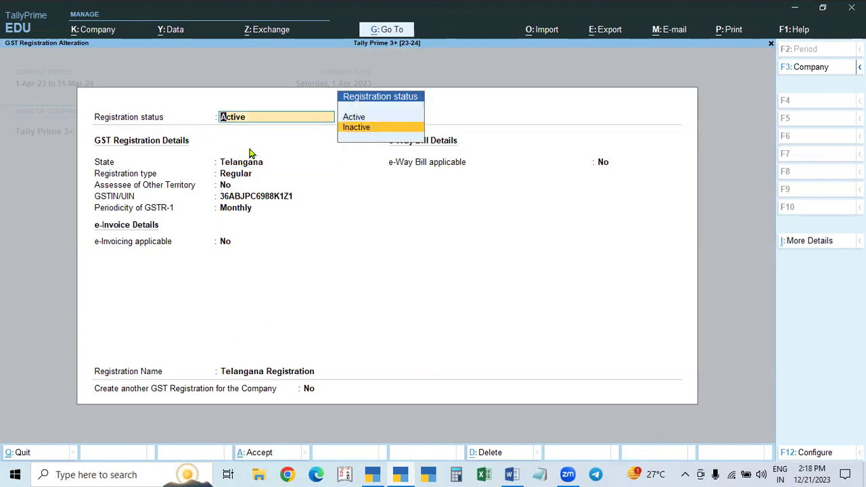
{"action": "key", "text": "Return"}
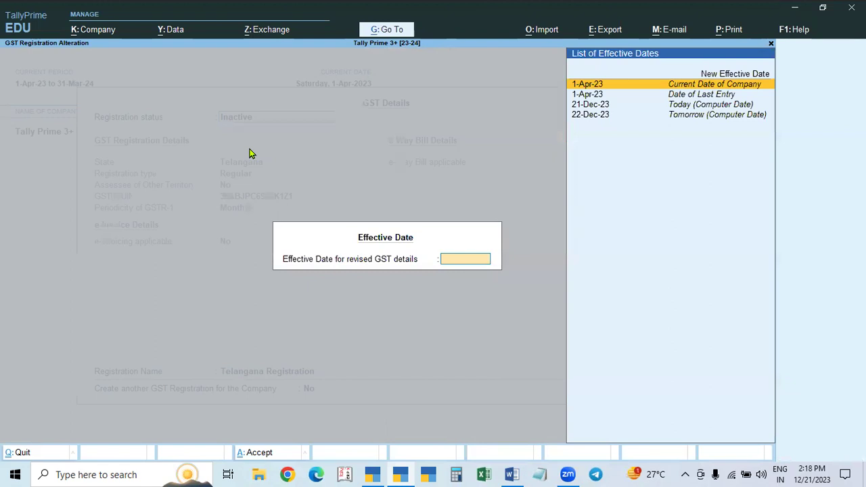
{"action": "key", "text": "Escape"}
Step: Set the Telangana registration's status back to Active and accept the registration
{"action": "key", "text": "Up"}
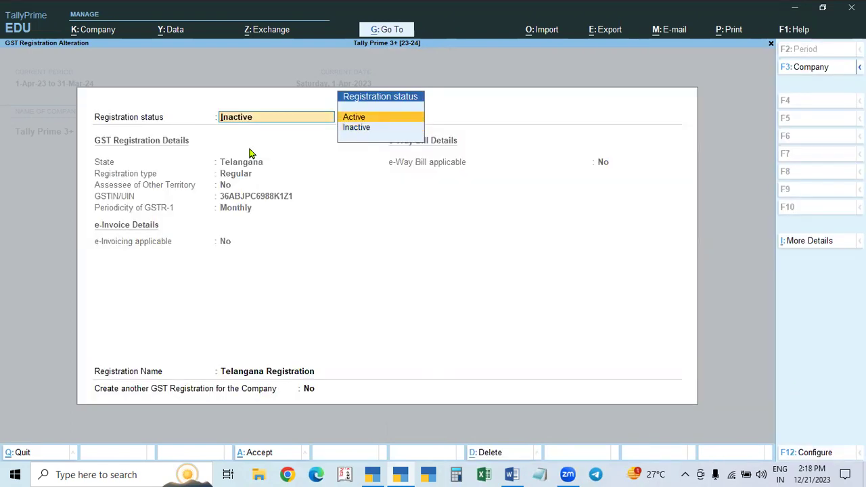
{"action": "key", "text": "Return"}
{"action": "key", "text": "Return"}
{"action": "key", "text": "BackSpace"}
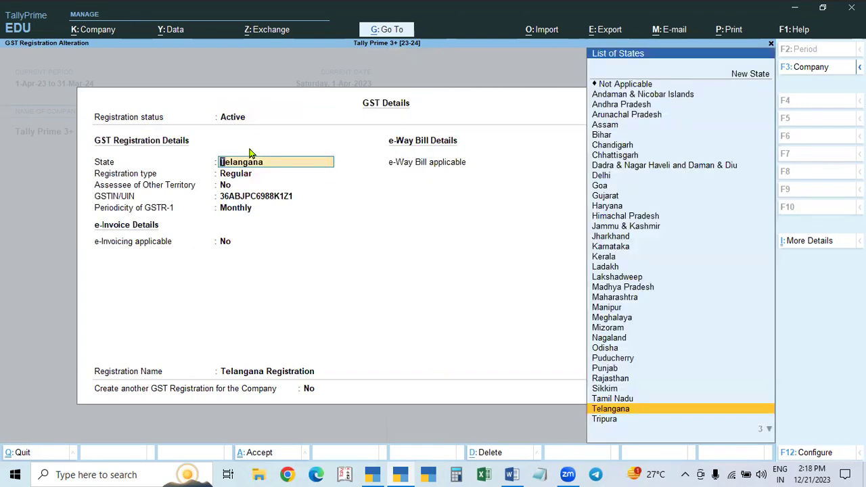
{"action": "key", "text": "Return"}
{"action": "key", "text": "ctrl+a"}
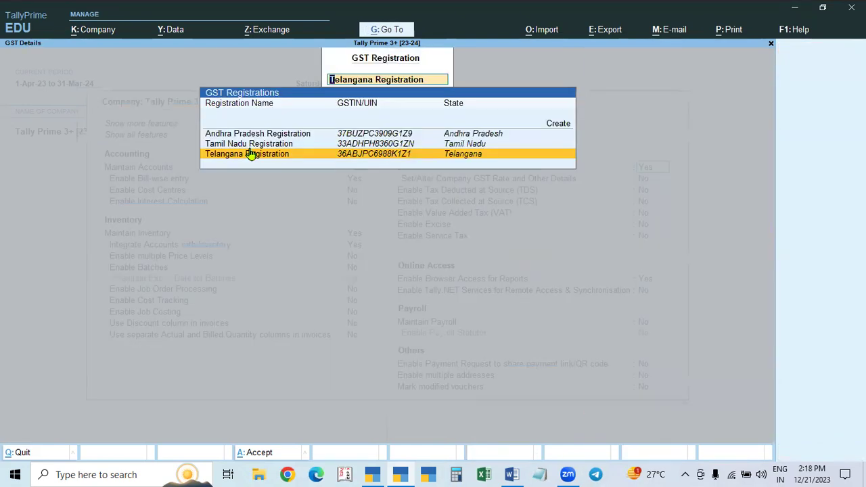
Step: Open the Andhra Pradesh registration, check its registration name and status, and accept it without changes
{"action": "left_click", "coordinate": [481, 138]}
{"action": "left_click", "coordinate": [481, 138]}
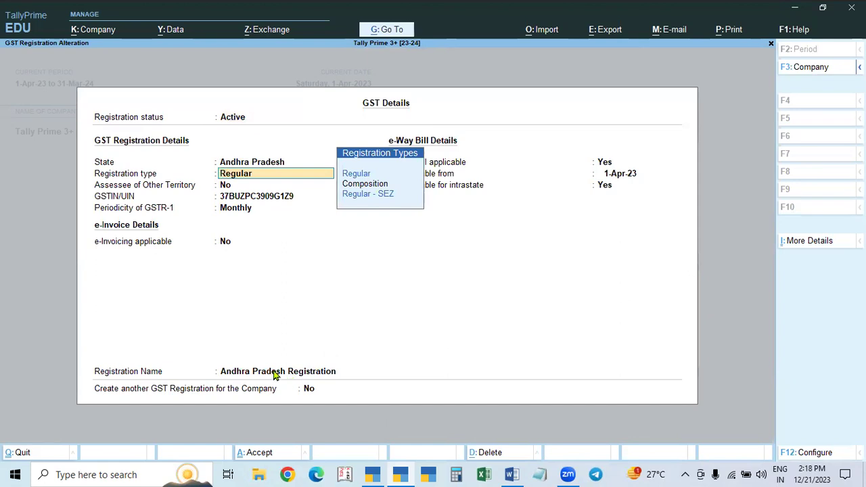
{"action": "left_click", "coordinate": [235, 120]}
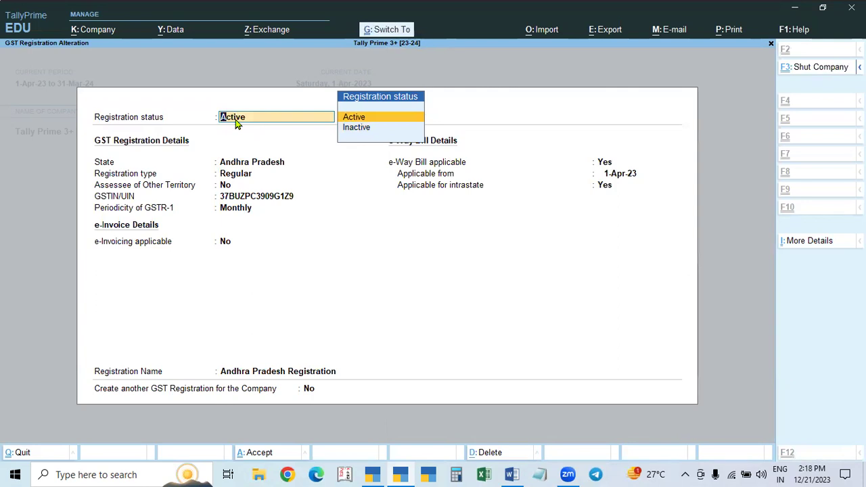
{"action": "key", "text": "ctrl+a"}
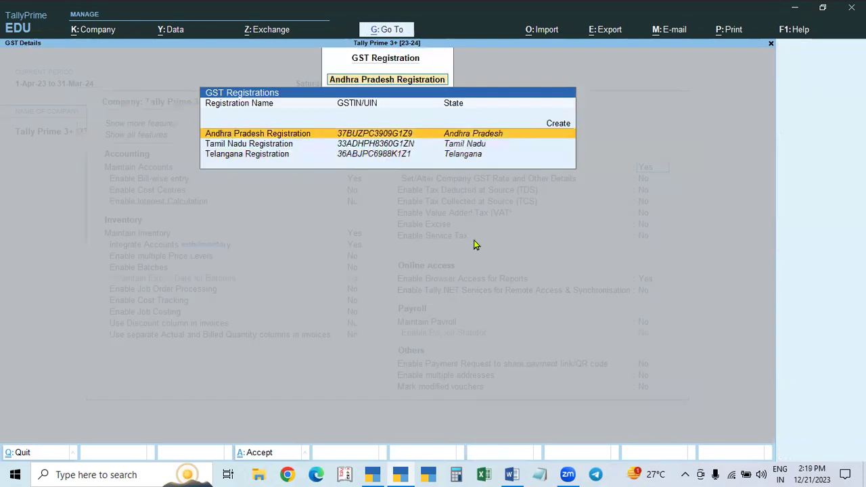
Step: Open the Tamil Nadu registration and set its status to Inactive with a new effective date of 2.4
{"action": "left_click", "coordinate": [477, 144]}
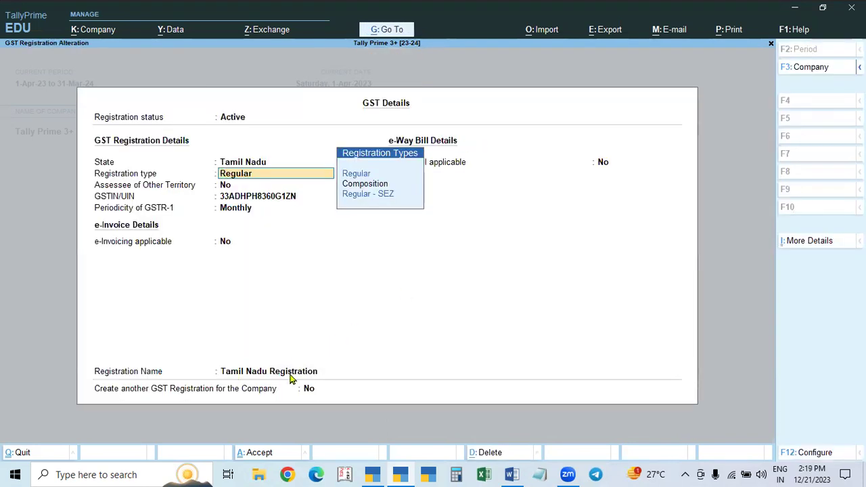
{"action": "left_click", "coordinate": [236, 117]}
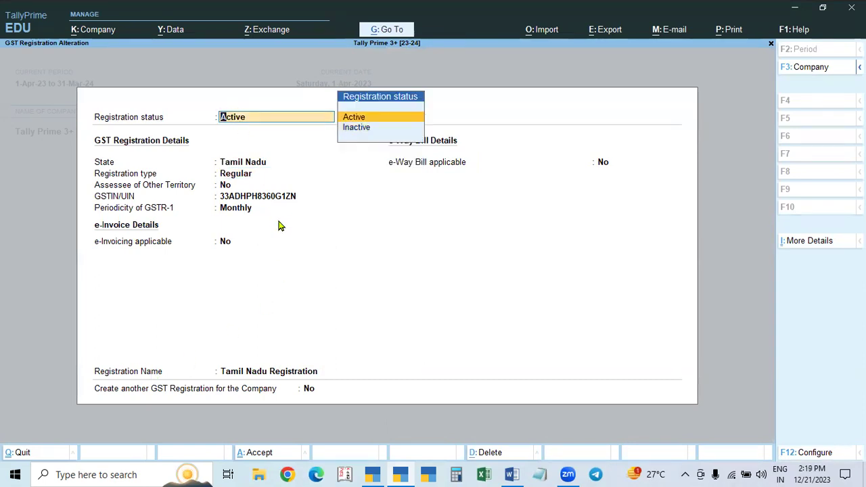
{"action": "key", "text": "Down"}
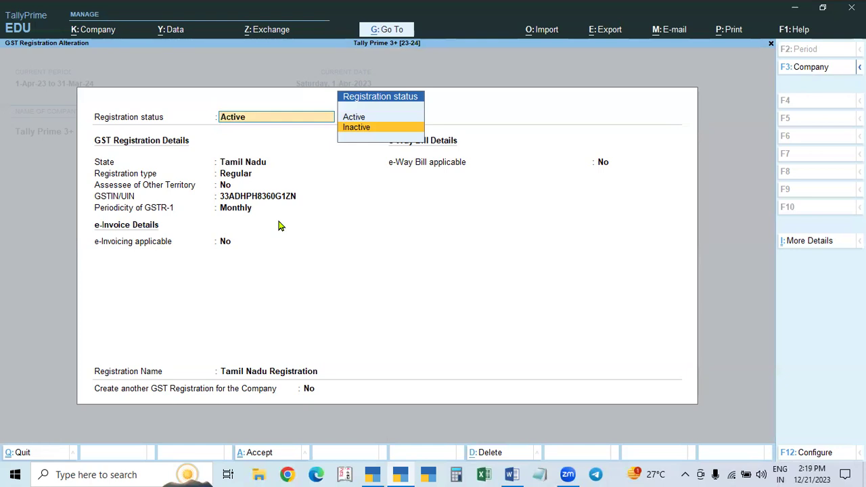
{"action": "key", "text": "Return"}
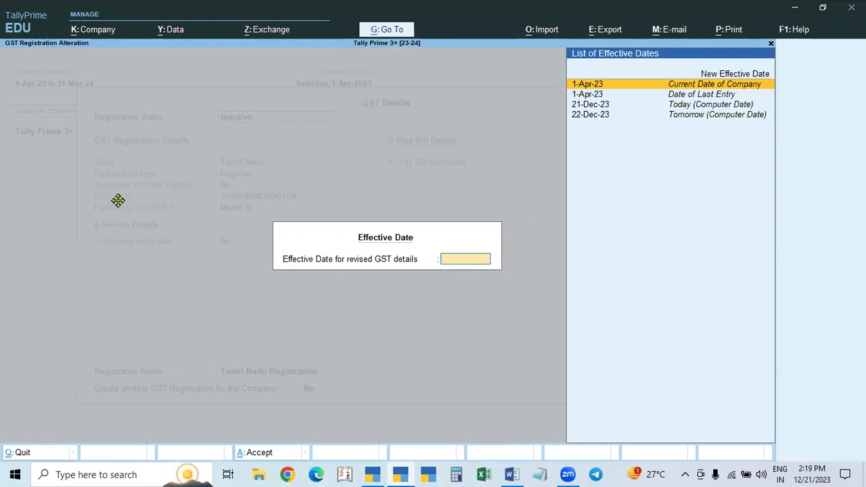
{"action": "left_click", "coordinate": [597, 95]}
{"action": "left_click", "coordinate": [739, 76]}
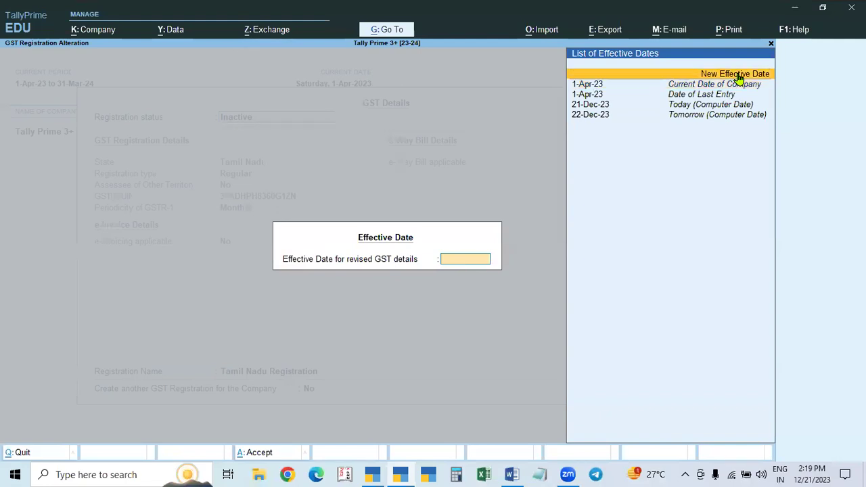
{"action": "left_click", "coordinate": [738, 76]}
{"action": "type", "text": "2.4"}
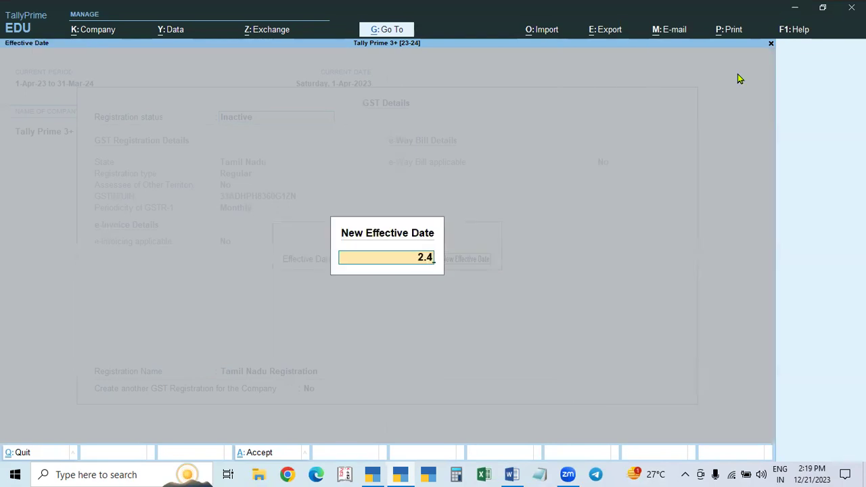
{"action": "key", "text": "Return"}
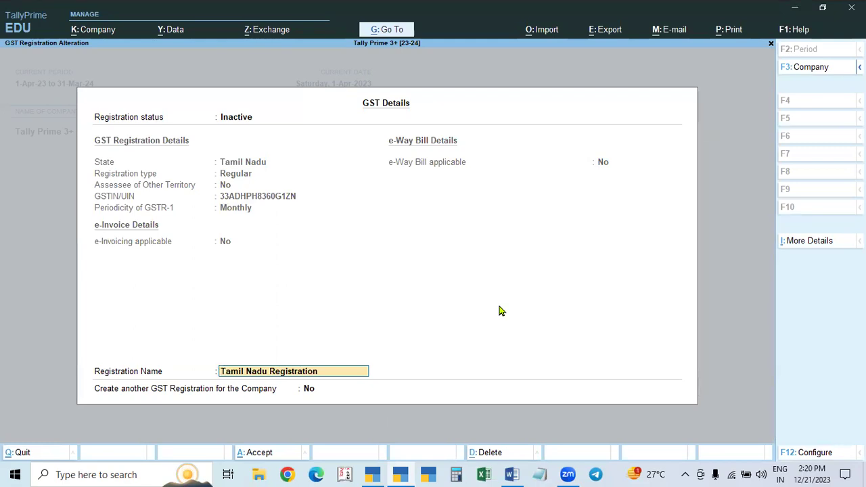
Step: Switch the Tamil Nadu registration's status back to Active
{"action": "left_click", "coordinate": [232, 117]}
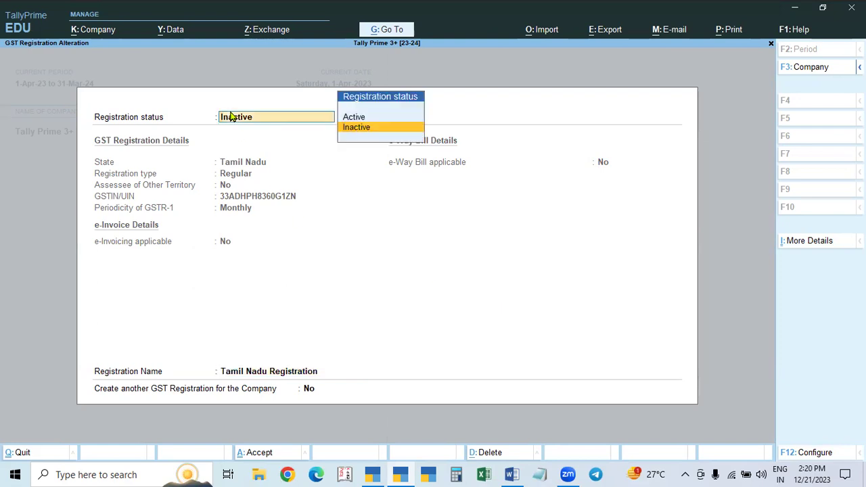
{"action": "key", "text": "Up"}
{"action": "key", "text": "Return"}
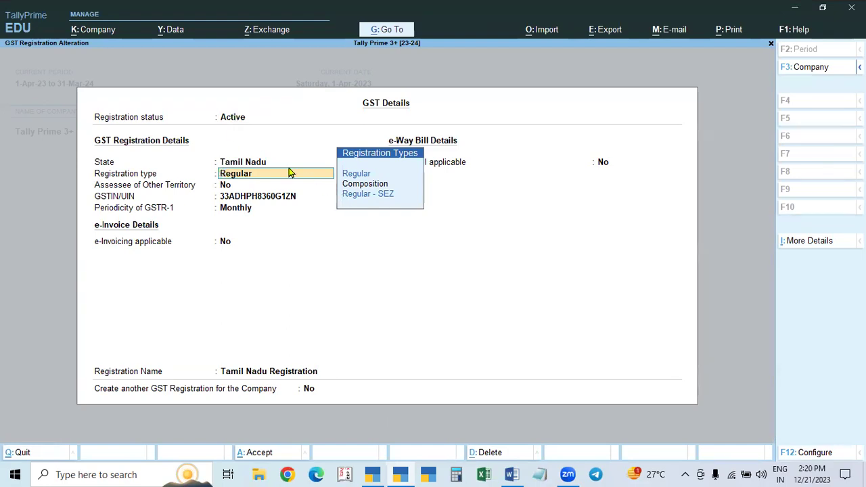
Step: Set the Tamil Nadu registration's status to Inactive again and accept the registration
{"action": "left_click", "coordinate": [225, 121]}
{"action": "key", "text": "Down"}
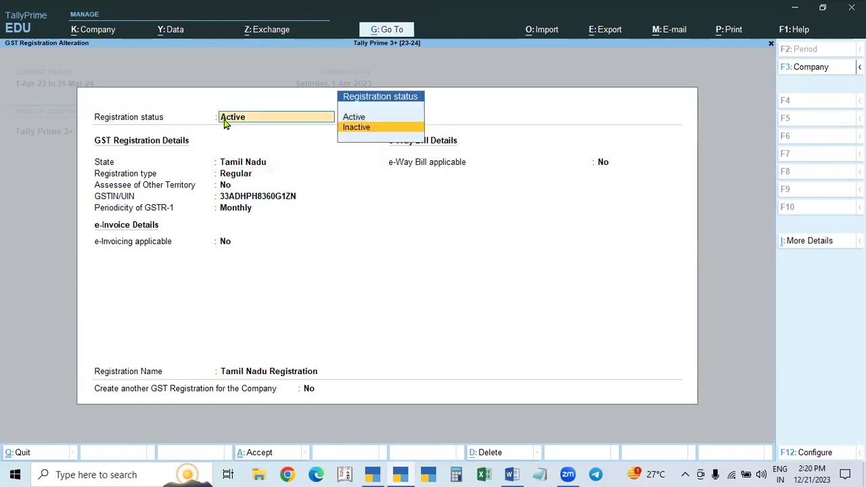
{"action": "key", "text": "Return"}
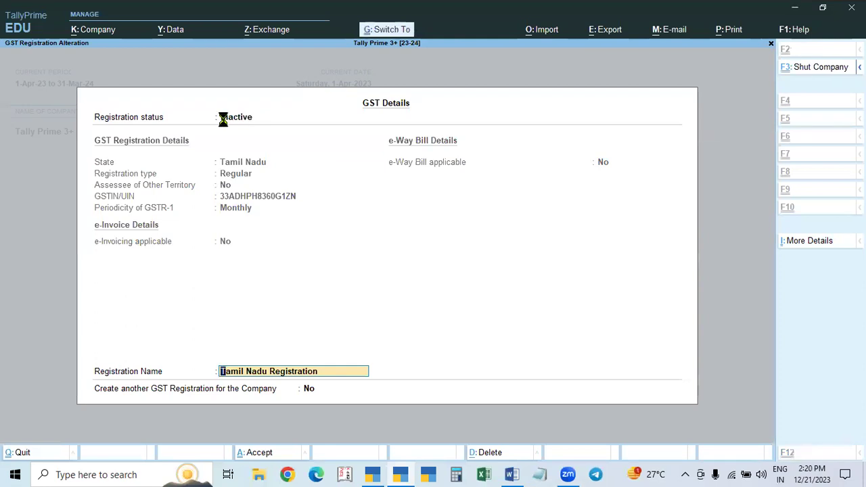
{"action": "key", "text": "ctrl+a"}
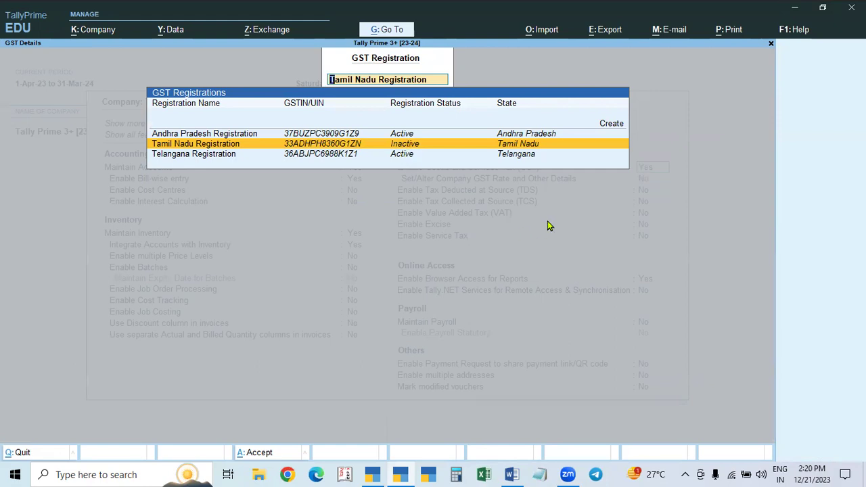
Step: Try to switch the Tamil Nadu registration's status back to Active and accept the registration
{"action": "key", "text": "Return"}
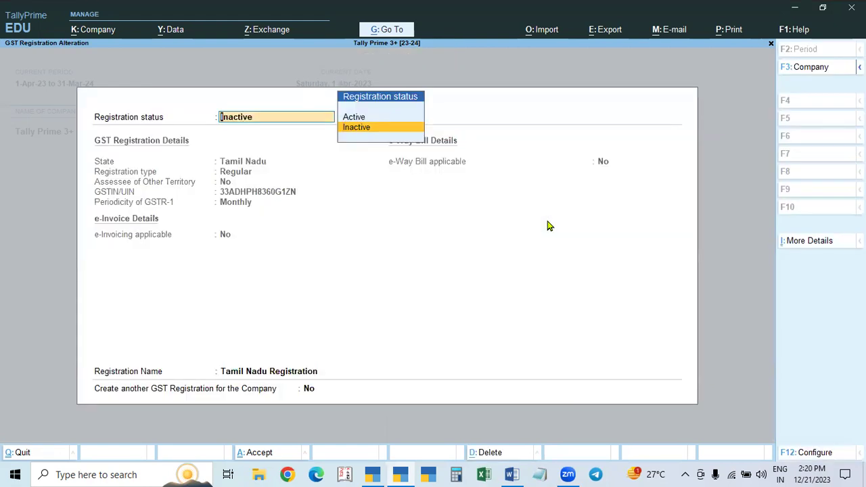
{"action": "key", "text": "Up"}
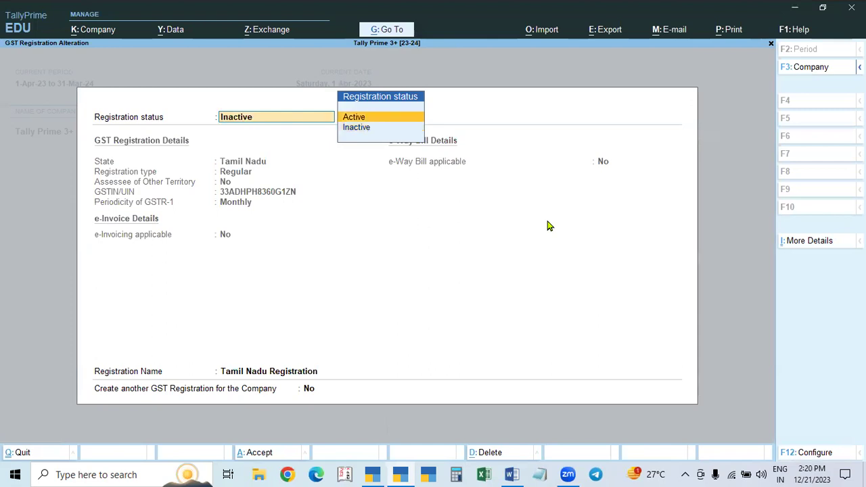
{"action": "key", "text": "Return"}
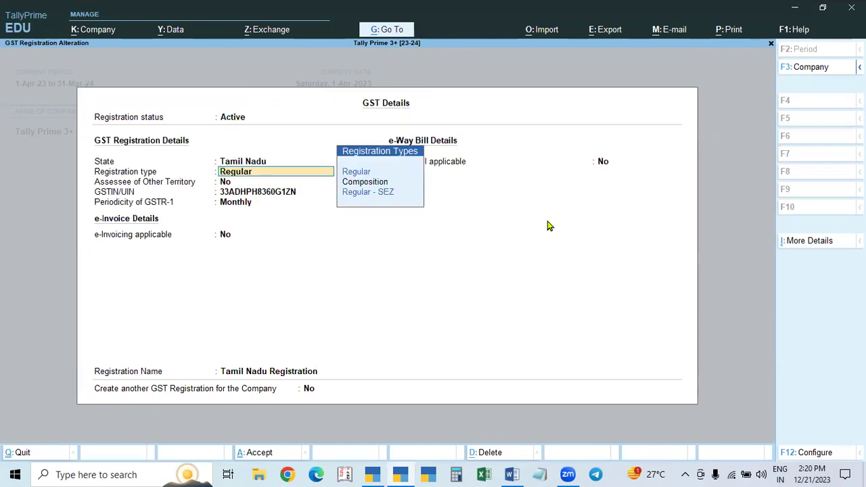
{"action": "key", "text": "ctrl"}
{"action": "key", "text": "ctrl+a"}
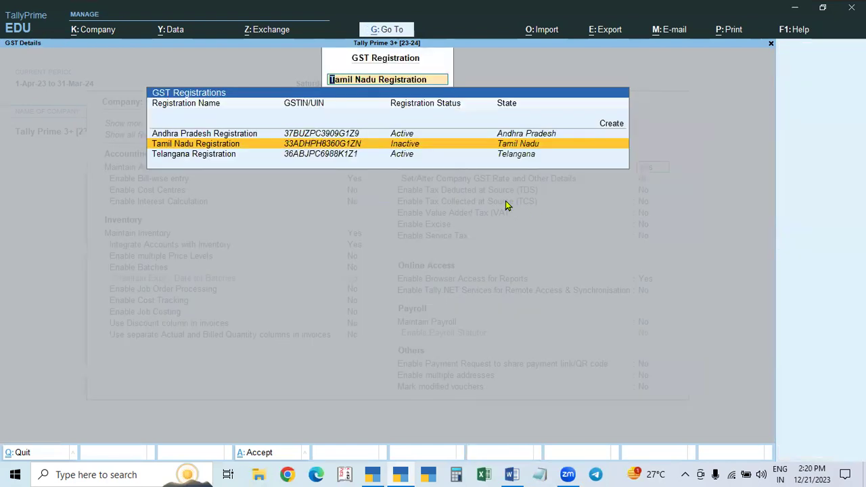
Step: Switch to the Word notes and read item 4 on entering GST registration and HSN/GST rate details separately
{"action": "left_click", "coordinate": [512, 474]}
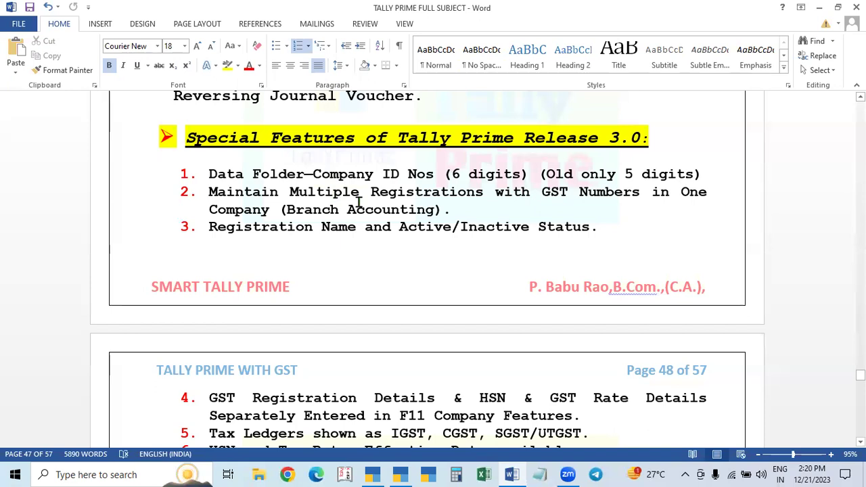
{"action": "scroll", "coordinate": [440, 271], "scroll_direction": "down", "scroll_amount": 1}
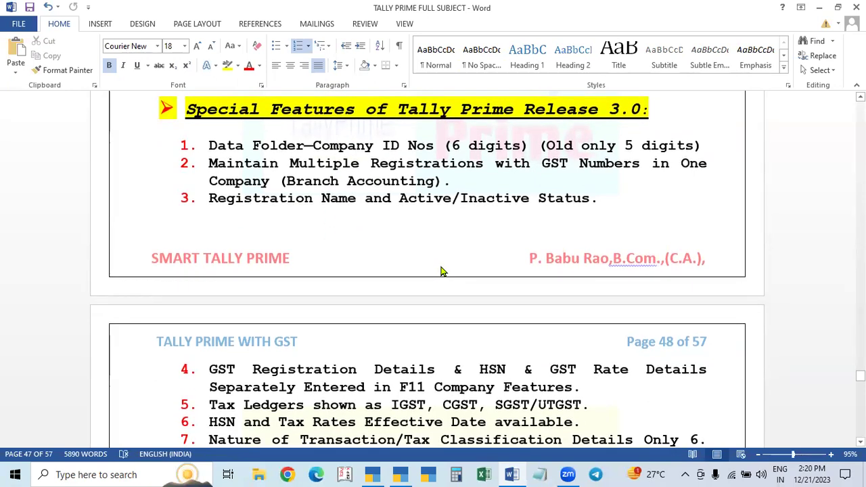
{"action": "scroll", "coordinate": [440, 271], "scroll_direction": "down", "scroll_amount": 1}
{"action": "scroll", "coordinate": [441, 271], "scroll_direction": "down", "scroll_amount": 1}
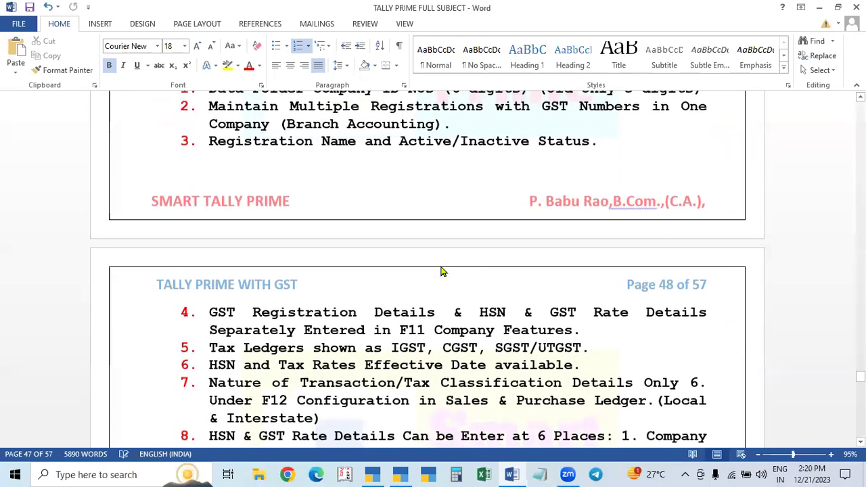
Step: Switch to the TALLY PRIME 2.1 company, view its HSN/SAC and tax rates through Set/alter GST rate details, and quit that screen
{"action": "left_click", "coordinate": [372, 475]}
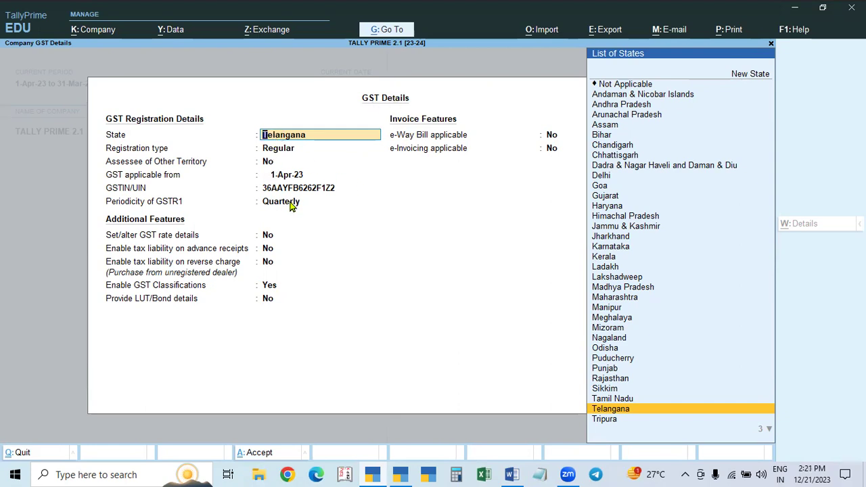
{"action": "left_click", "coordinate": [264, 236]}
{"action": "key", "text": "y"}
{"action": "key", "text": "Return"}
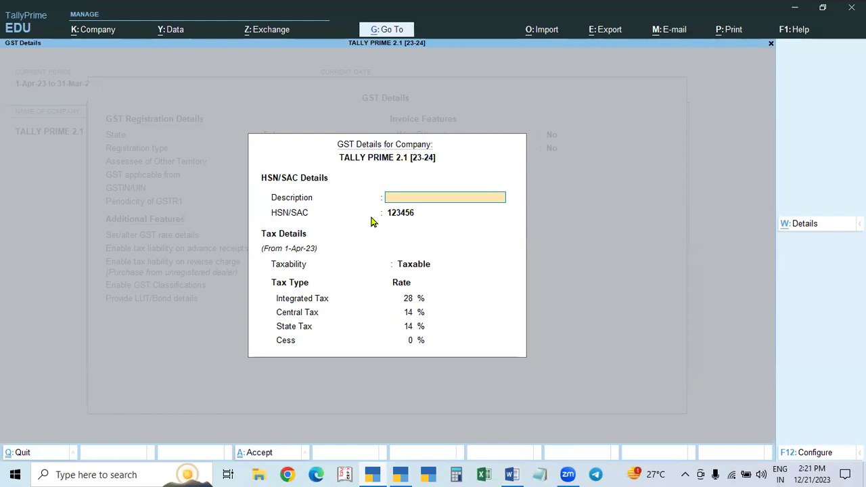
{"action": "key", "text": "Escape"}
{"action": "key", "text": "y"}
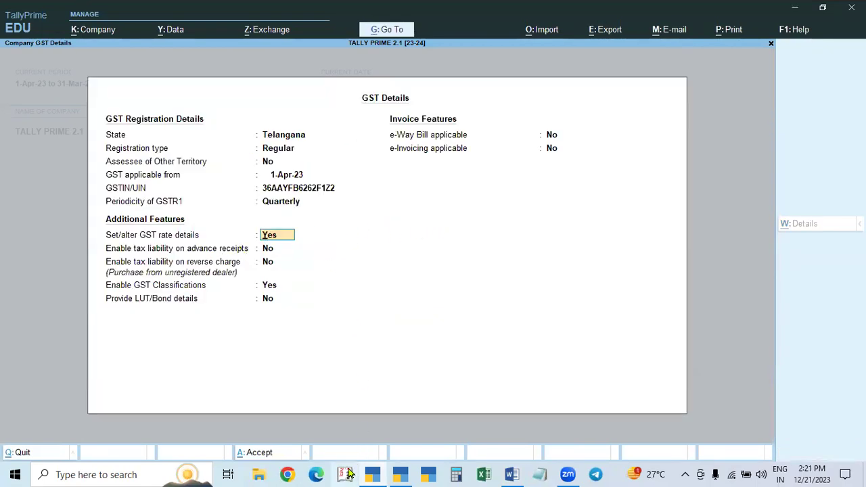
Step: Switch to the Tally Prime 3+ company, view the Telangana registration's GST details, and return to the company features
{"action": "left_click", "coordinate": [404, 474]}
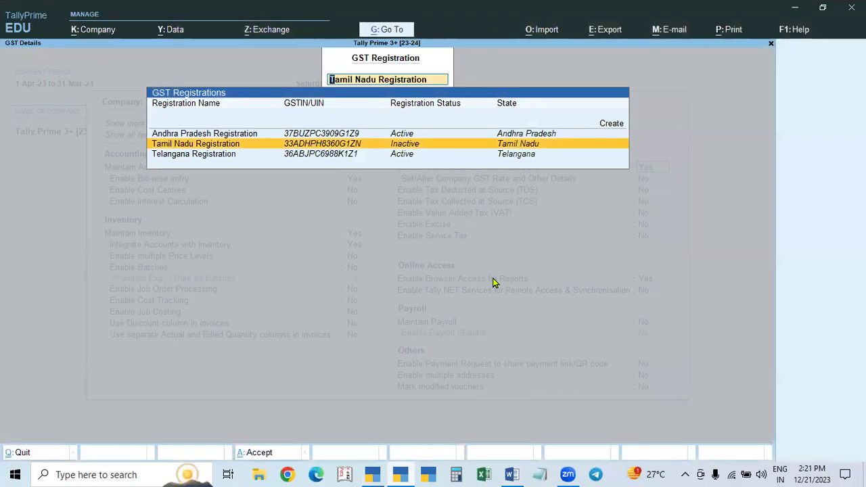
{"action": "key", "text": "Down"}
{"action": "key", "text": "Return"}
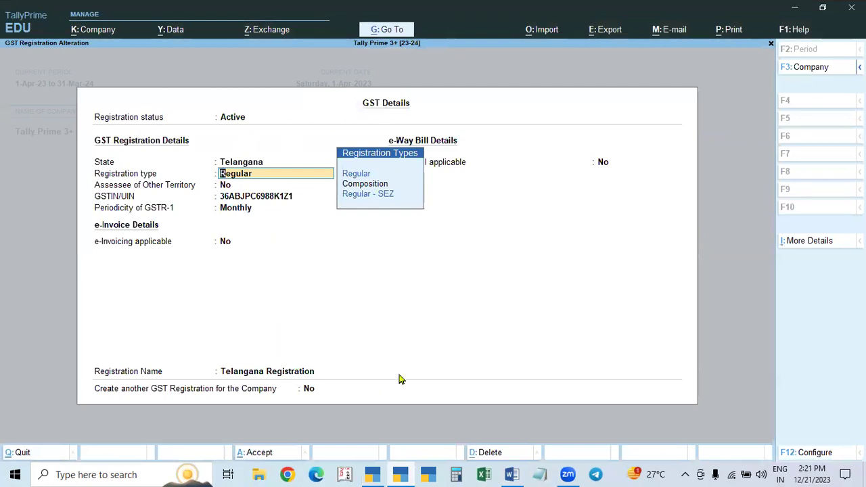
{"action": "key", "text": "ctrl"}
{"action": "key", "text": "ctrl+a"}
{"action": "key", "text": "Escape"}
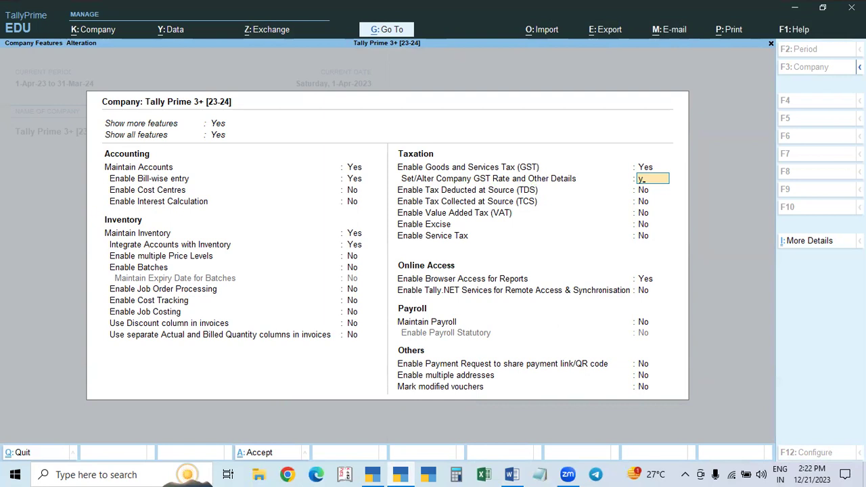
Step: Open the company's GST Rate and Other Details and compare them with item 4 in the Word notes
{"action": "key", "text": "Return"}
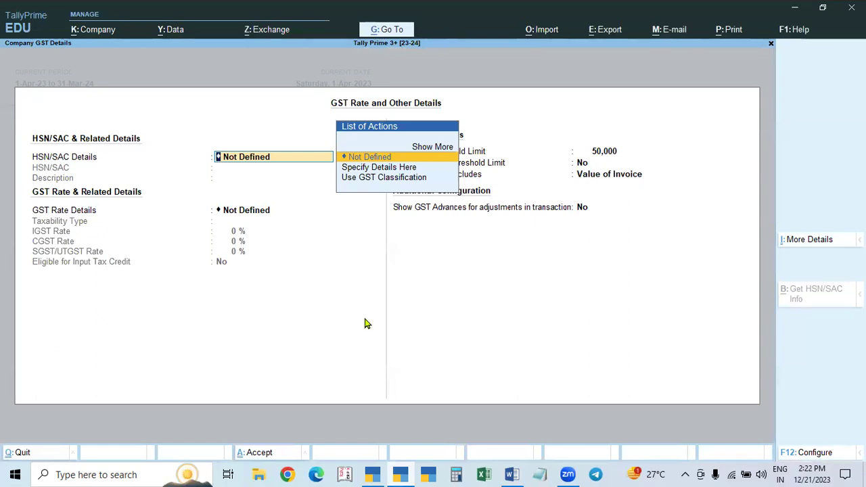
{"action": "left_click", "coordinate": [513, 474]}
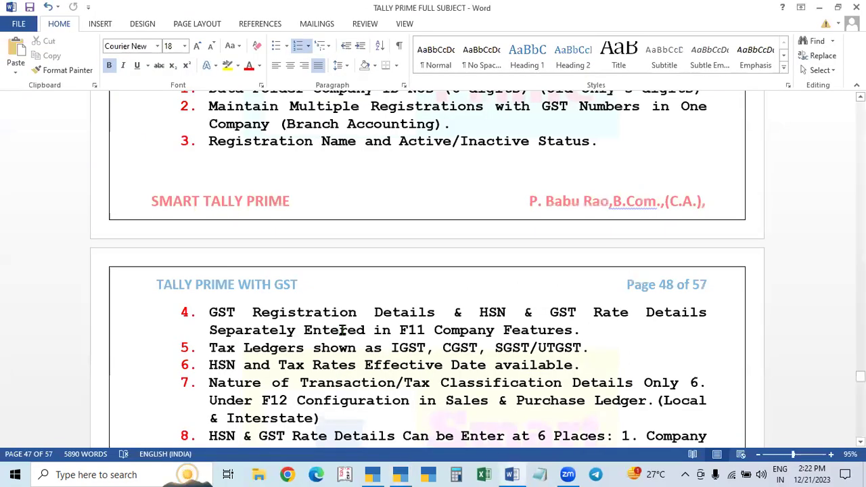
{"action": "scroll", "coordinate": [344, 316], "scroll_direction": "up", "scroll_amount": 1}
{"action": "scroll", "coordinate": [345, 317], "scroll_direction": "down", "scroll_amount": 2}
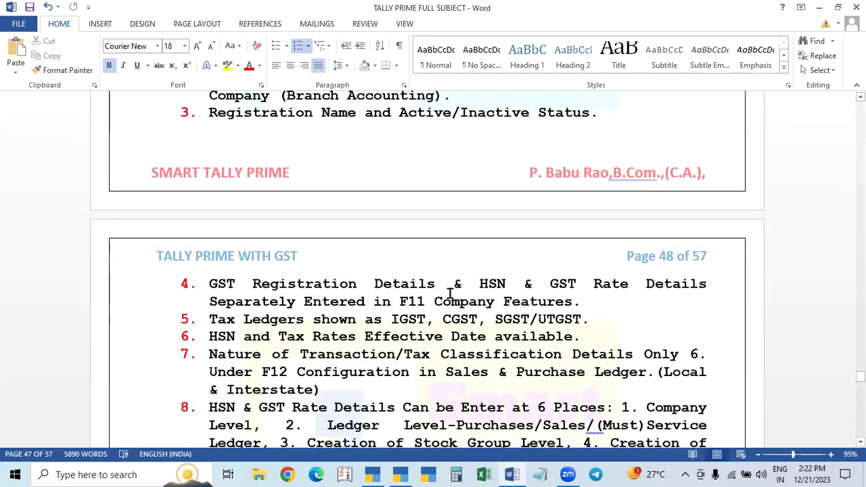
{"action": "scroll", "coordinate": [458, 304], "scroll_direction": "down", "scroll_amount": 1}
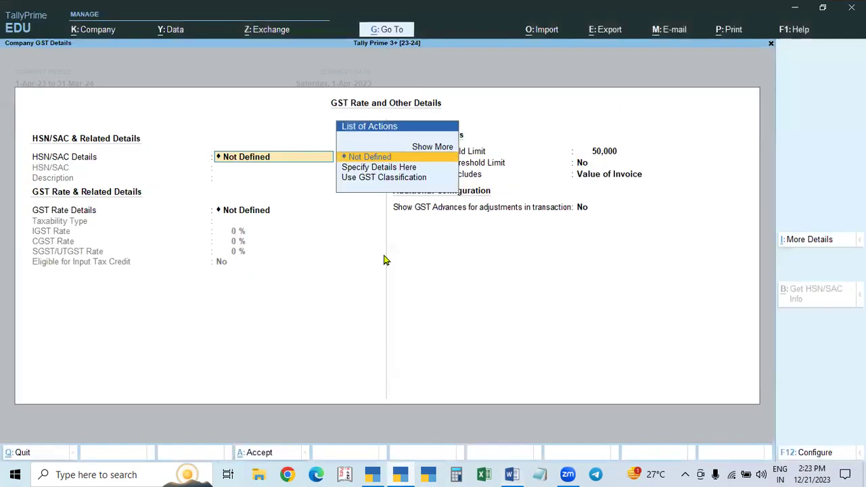
Step: Return to the Tally Prime 3+ company and quit GST Rate and Other Details and the company features without saving
{"action": "left_click", "coordinate": [400, 475]}
{"action": "key", "text": "Escape"}
{"action": "key", "text": "Escape"}
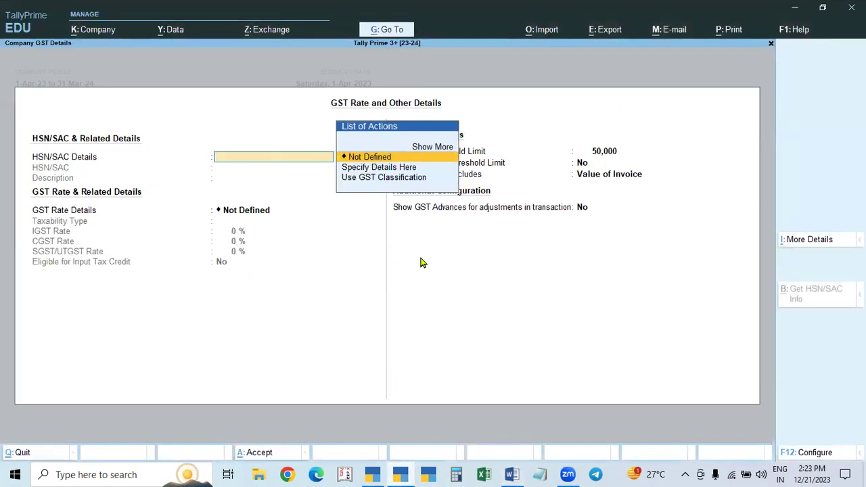
{"action": "key", "text": "y"}
{"action": "key", "text": "Escape"}
{"action": "key", "text": "Escape"}
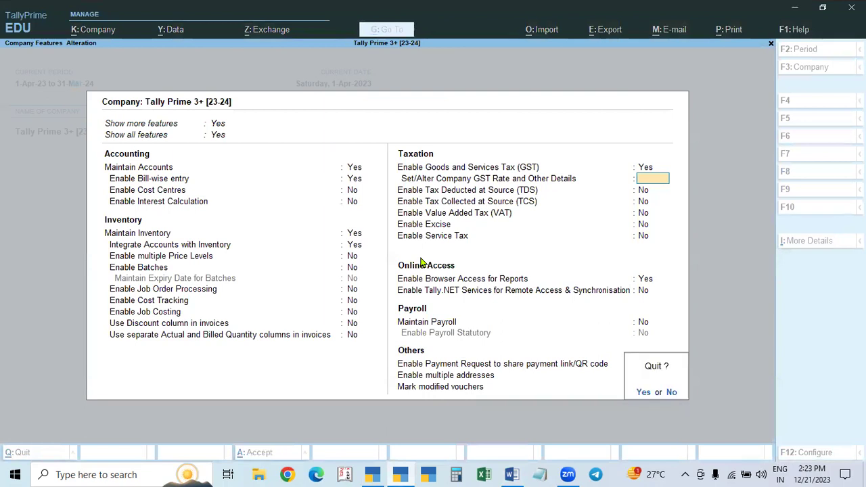
{"action": "key", "text": "y"}
Step: Reopen the company features, view the Andhra Pradesh registration, and open the separate GST Rate and Other Details through Set/Alter
{"action": "key", "text": "F11"}
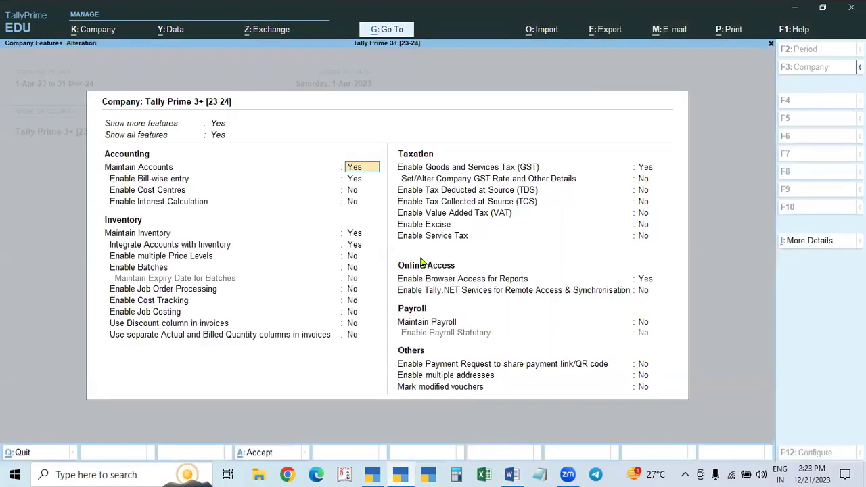
{"action": "left_click", "coordinate": [647, 167]}
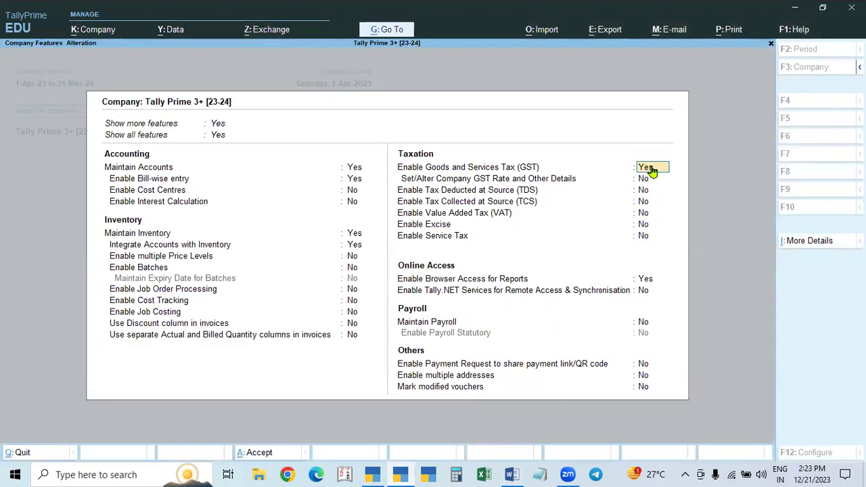
{"action": "key", "text": "Return"}
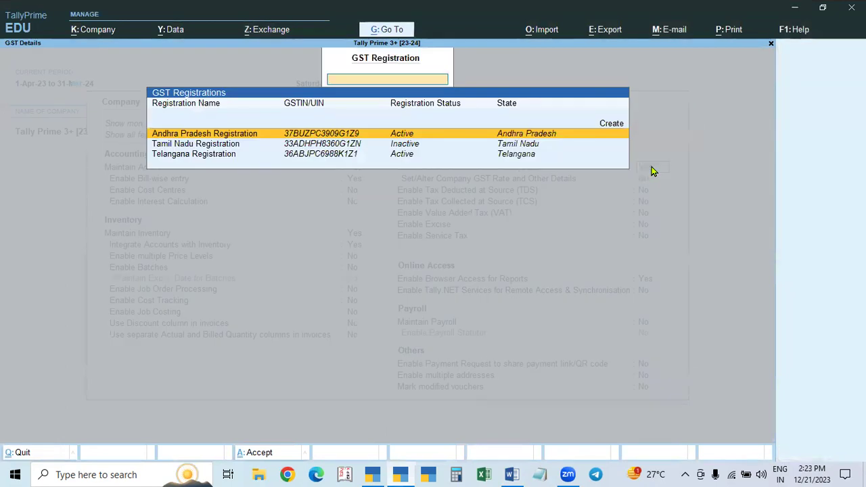
{"action": "key", "text": "Return"}
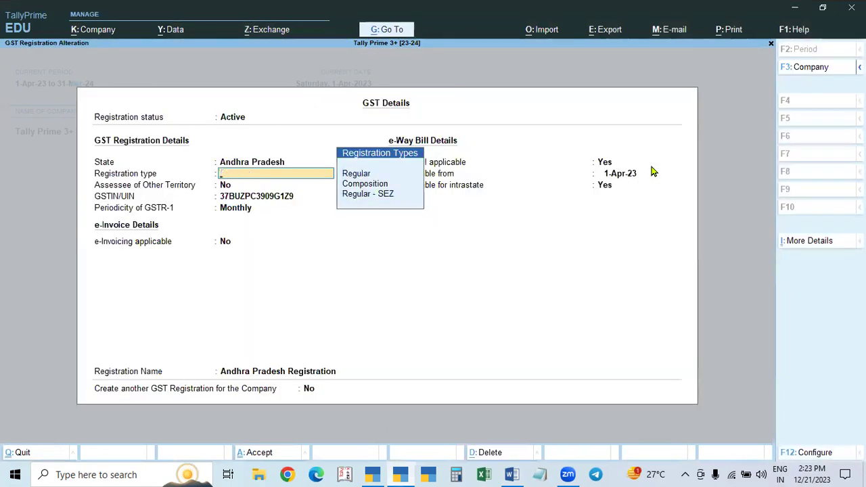
{"action": "key", "text": "Escape"}
{"action": "key", "text": "Escape"}
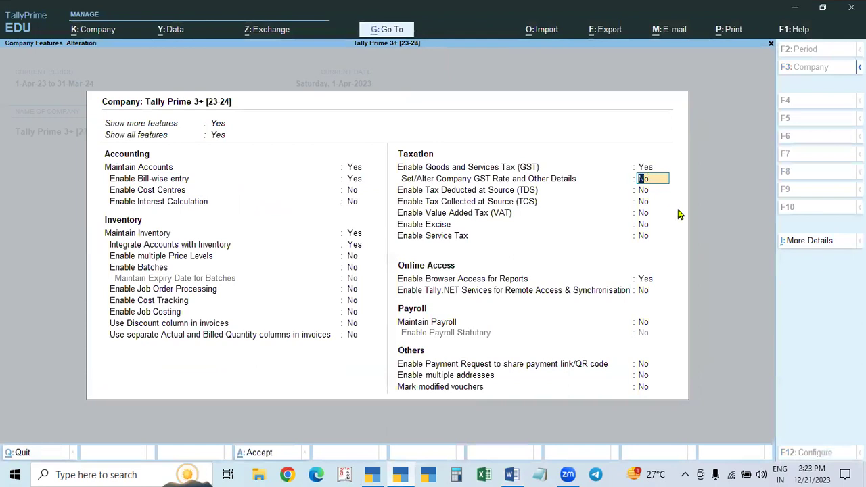
{"action": "type", "text": "y"}
{"action": "key", "text": "Return"}
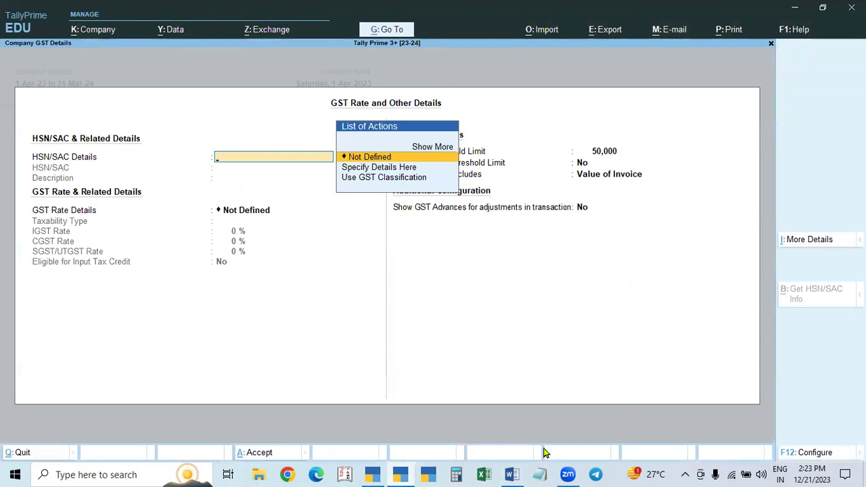
Step: Switch to the Word notes and select item 5 about tax ledgers shown as IGST, CGST, SGST/UTGST
{"action": "left_click", "coordinate": [512, 474]}
{"action": "scroll", "coordinate": [362, 282], "scroll_direction": "down", "scroll_amount": 1}
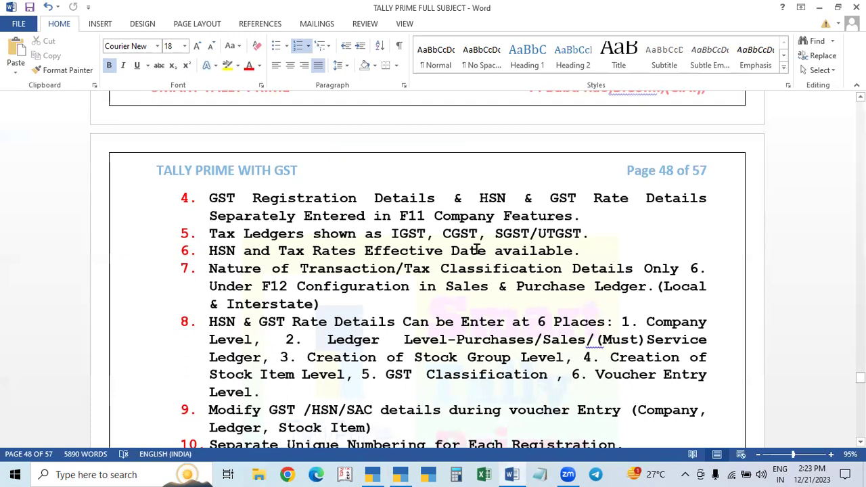
{"action": "left_click_drag", "start_coordinate": [211, 234], "coordinate": [603, 234]}
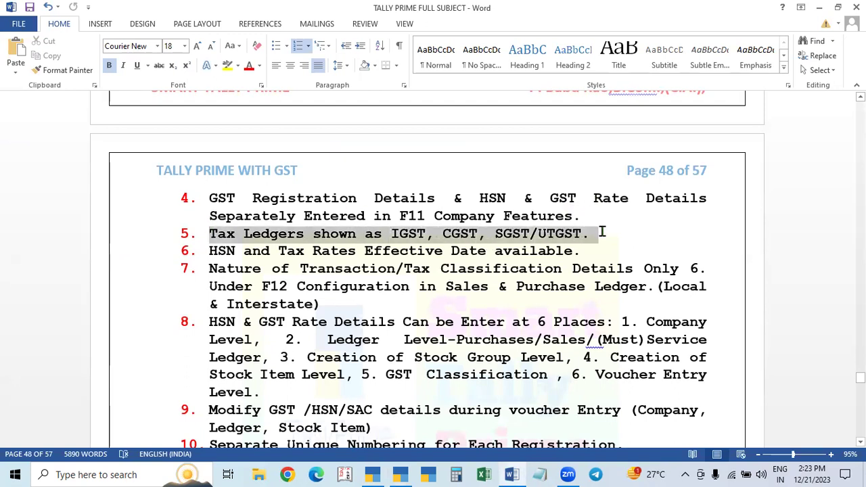
Step: Switch to the TALLY PRIME 2.1 company and quit its GST details and company features back to the Gateway of Tally
{"action": "left_click", "coordinate": [347, 475]}
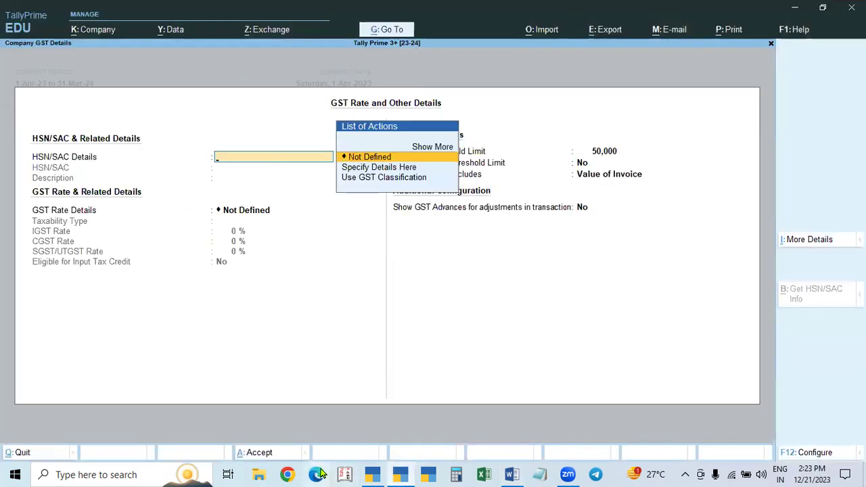
{"action": "left_click", "coordinate": [372, 475]}
{"action": "key", "text": "Escape"}
{"action": "key", "text": "y"}
{"action": "key", "text": "Escape"}
{"action": "key", "text": "y"}
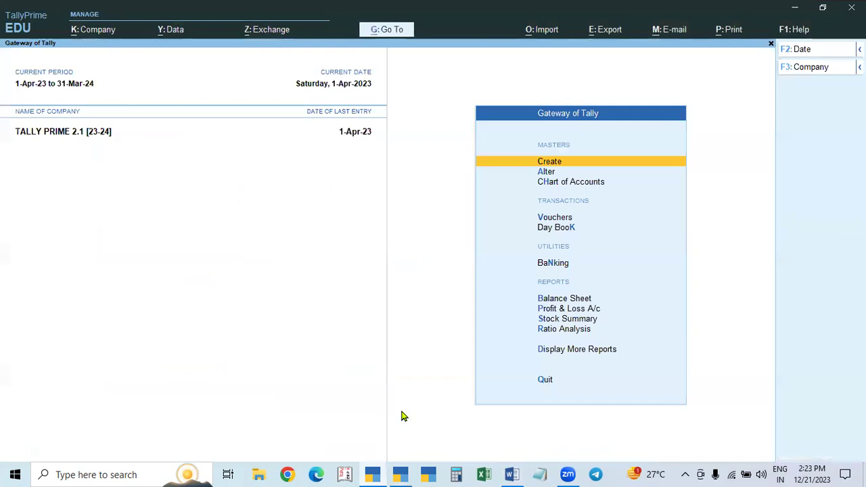
{"action": "left_click", "coordinate": [555, 219]}
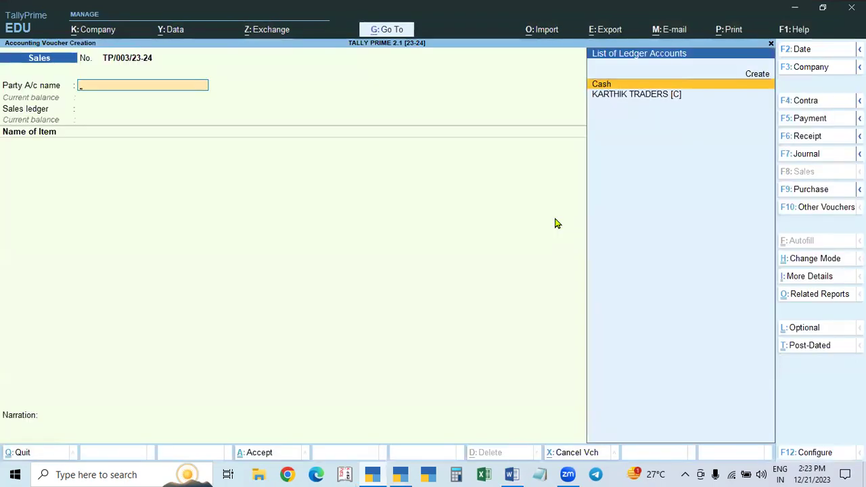
{"action": "key", "text": "Escape"}
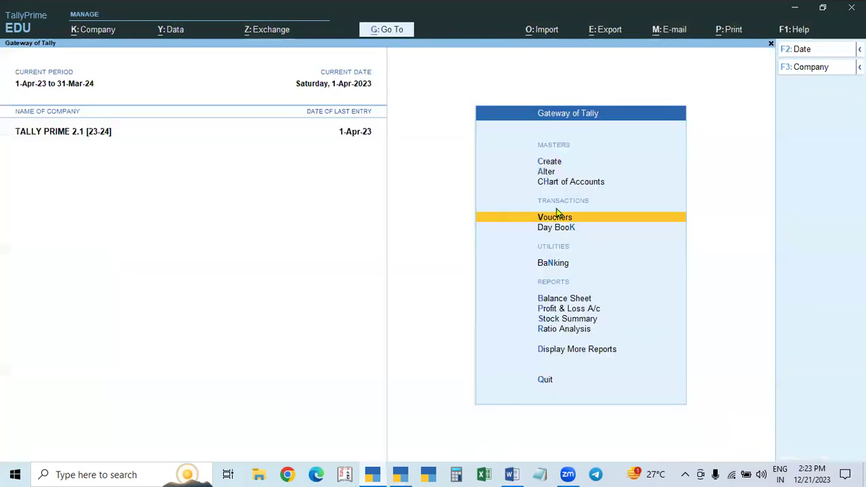
Step: Open the ledger list for master alteration and look through the company's existing ledgers
{"action": "left_click", "coordinate": [545, 173]}
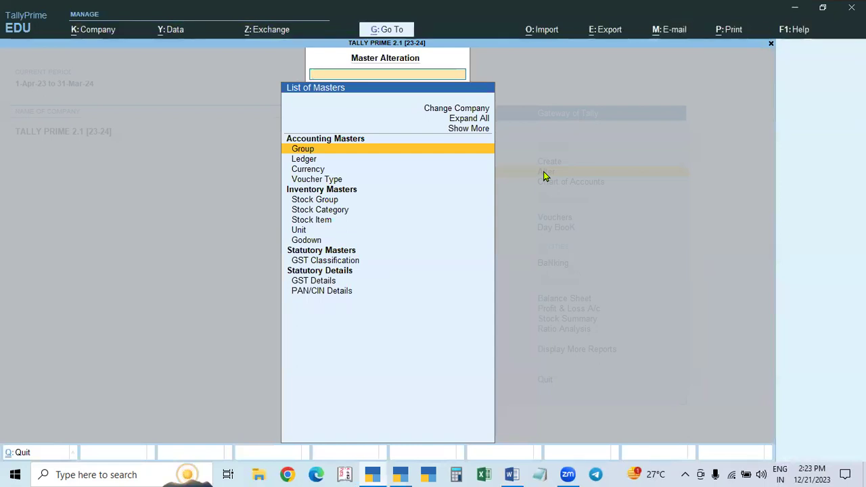
{"action": "key", "text": "Down"}
{"action": "key", "text": "Return"}
{"action": "key", "text": "Down"}
{"action": "key", "text": "Down"}
{"action": "key", "text": "Up"}
{"action": "key", "text": "Up"}
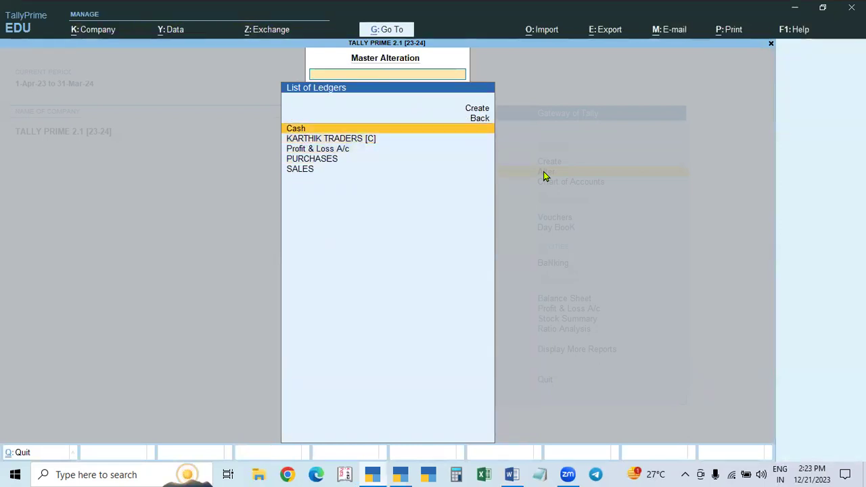
Step: Start a new ledger named Igst under Duties & Taxes with duty type GST and view its tax types
{"action": "key", "text": "Up"}
{"action": "key", "text": "Up"}
{"action": "key", "text": "Return"}
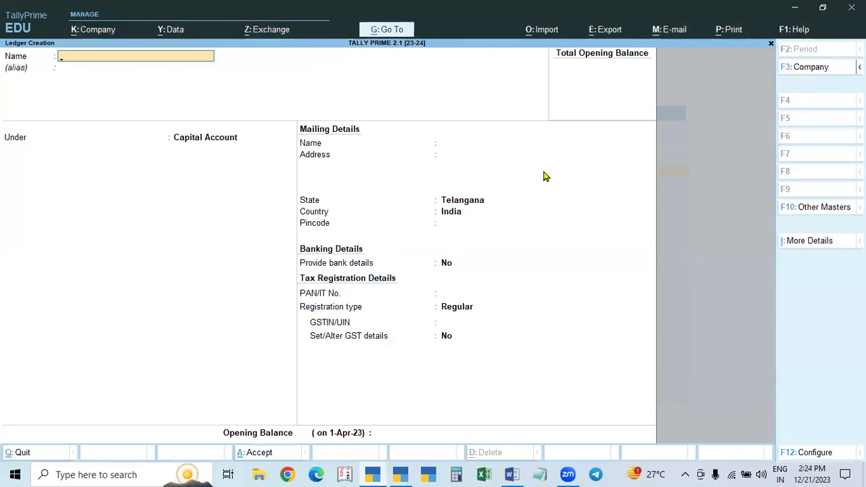
{"action": "type", "text": "Igst"}
{"action": "key", "text": "Return"}
{"action": "key", "text": "Return"}
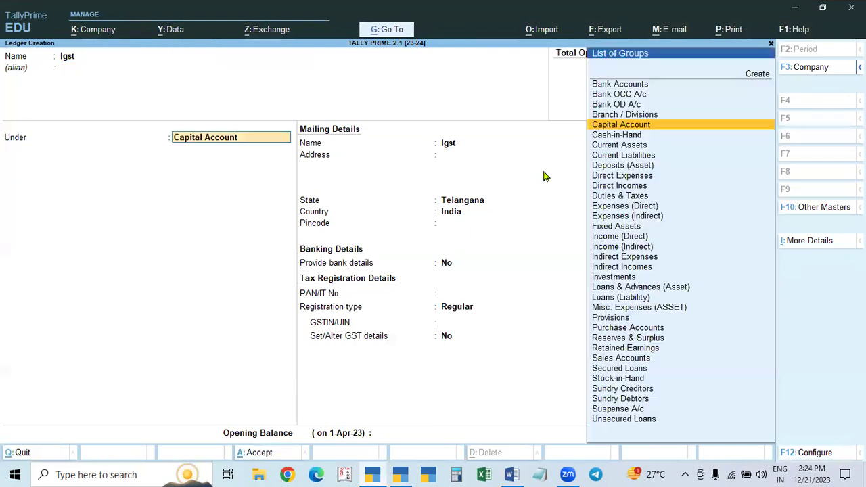
{"action": "type", "text": "Dut"}
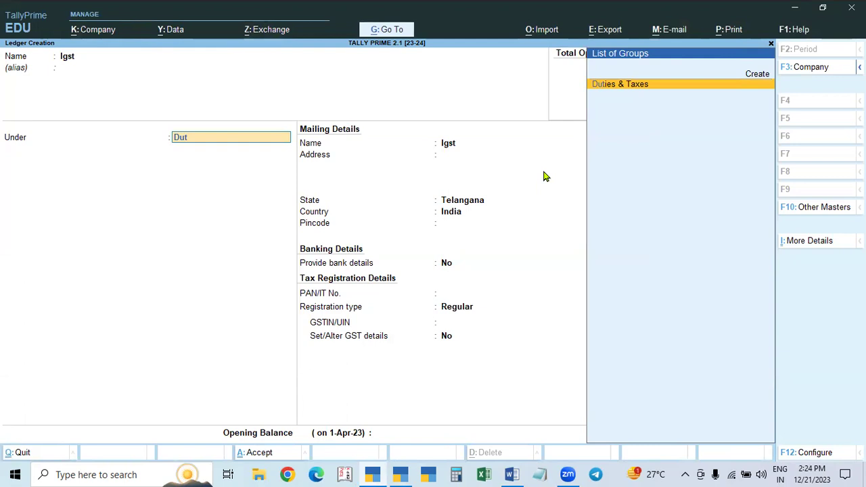
{"action": "key", "text": "Return"}
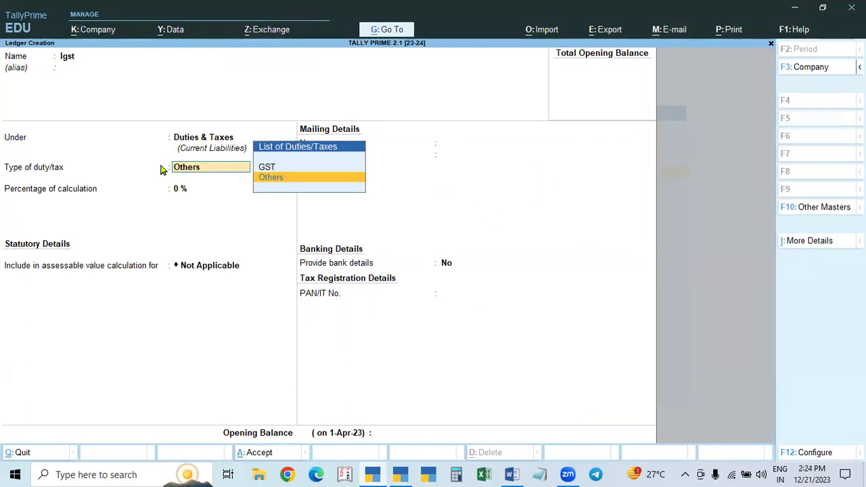
{"action": "left_click", "coordinate": [266, 168]}
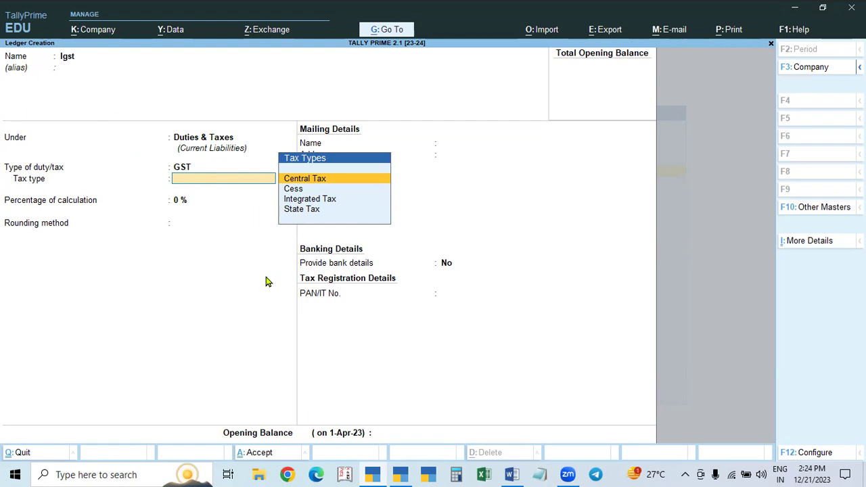
Step: Switch to the Tally Prime 3+ company and quit its GST rate details and company features back to the Gateway of Tally
{"action": "left_click", "coordinate": [398, 474]}
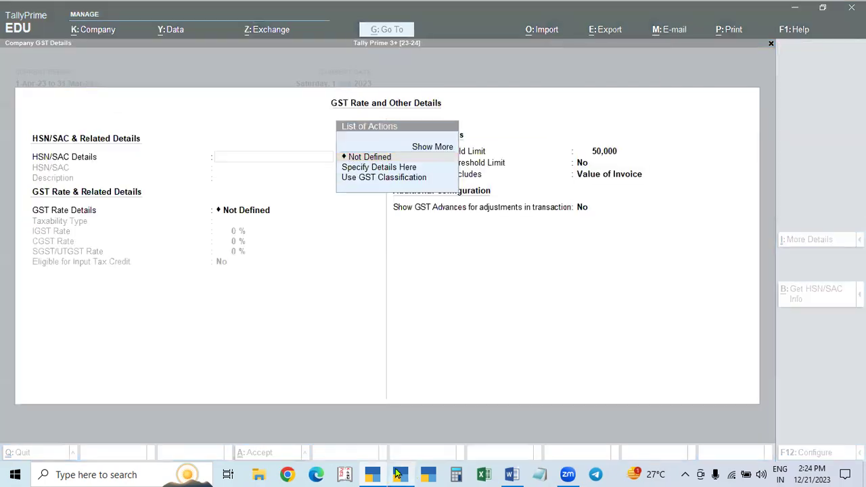
{"action": "key", "text": "h"}
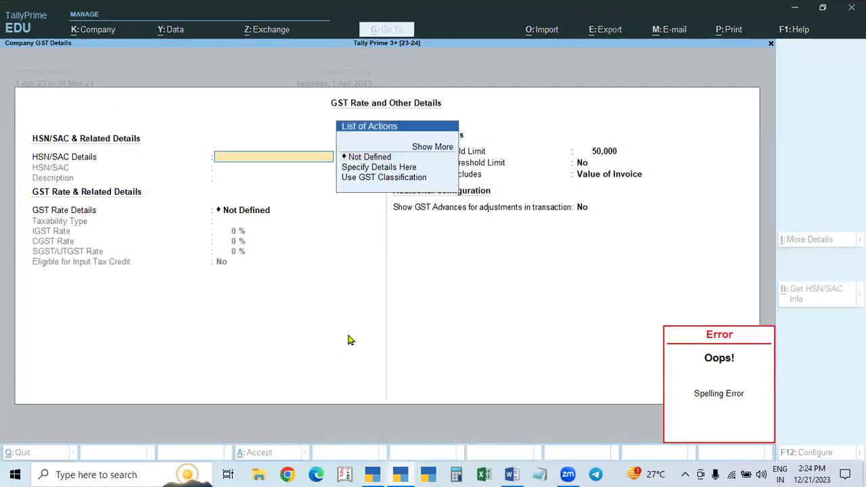
{"action": "key", "text": "Escape"}
{"action": "key", "text": "Escape"}
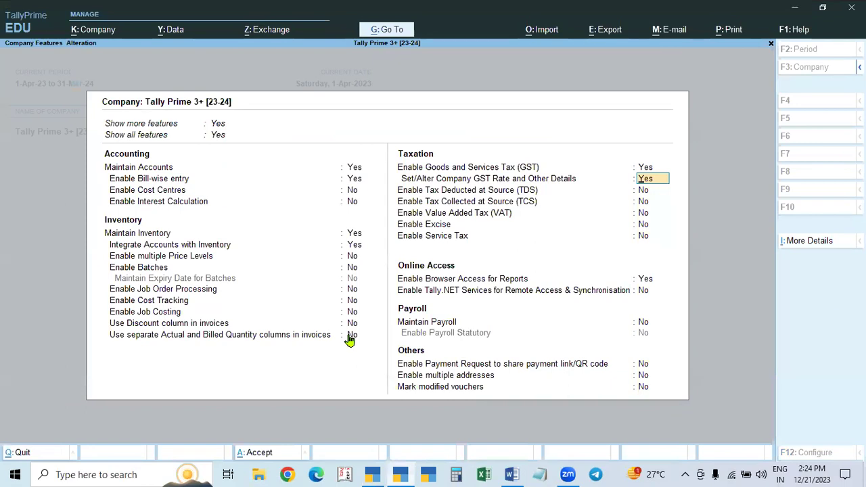
{"action": "key", "text": "Escape"}
{"action": "key", "text": "Escape"}
{"action": "key", "text": "Escape"}
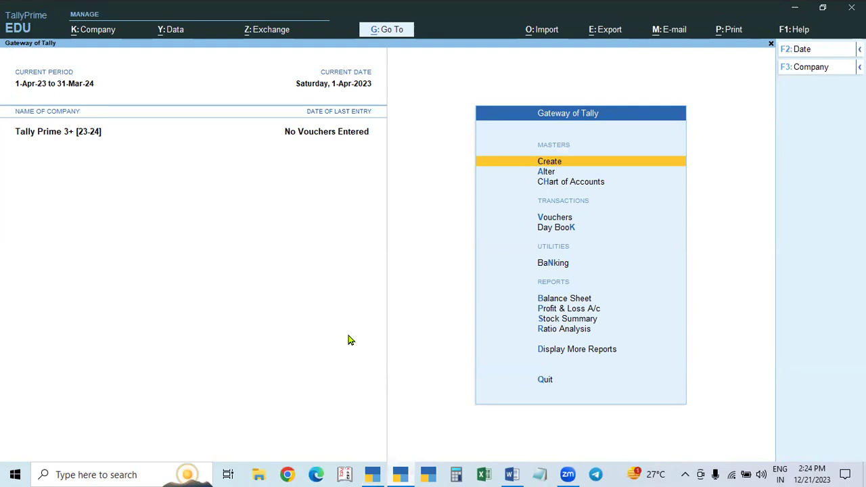
Step: Start creating a ledger from the master alteration list and name it Cgst
{"action": "key", "text": "Down"}
{"action": "key", "text": "Return"}
{"action": "key", "text": "Down"}
{"action": "key", "text": "Down"}
{"action": "key", "text": "Up"}
{"action": "key", "text": "Return"}
{"action": "key", "text": "Up"}
{"action": "key", "text": "Up"}
{"action": "key", "text": "Return"}
{"action": "type", "text": "Cgst"}
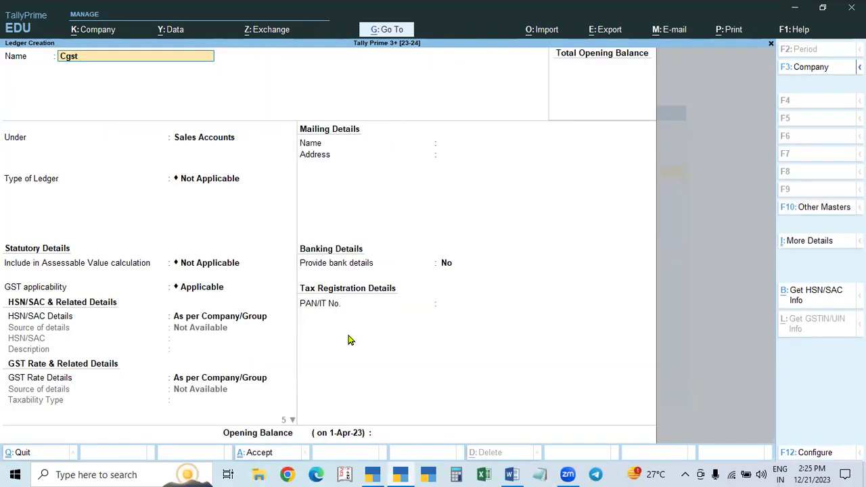
Step: Put the Cgst ledger under Duties & Taxes with duty type GST and view its tax types
{"action": "key", "text": "Return"}
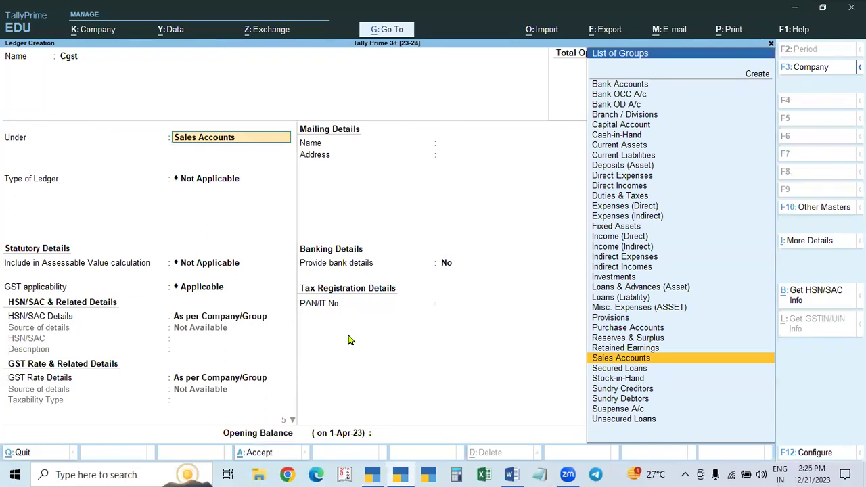
{"action": "type", "text": "Dut"}
{"action": "key", "text": "Return"}
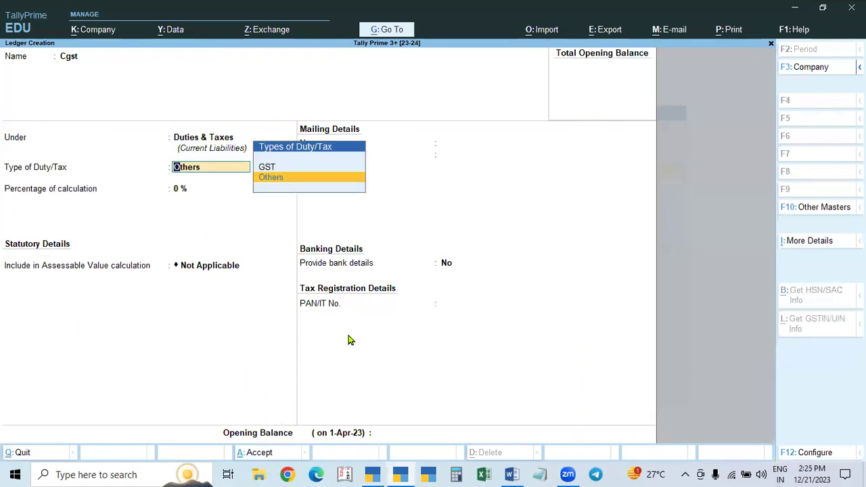
{"action": "key", "text": "Up"}
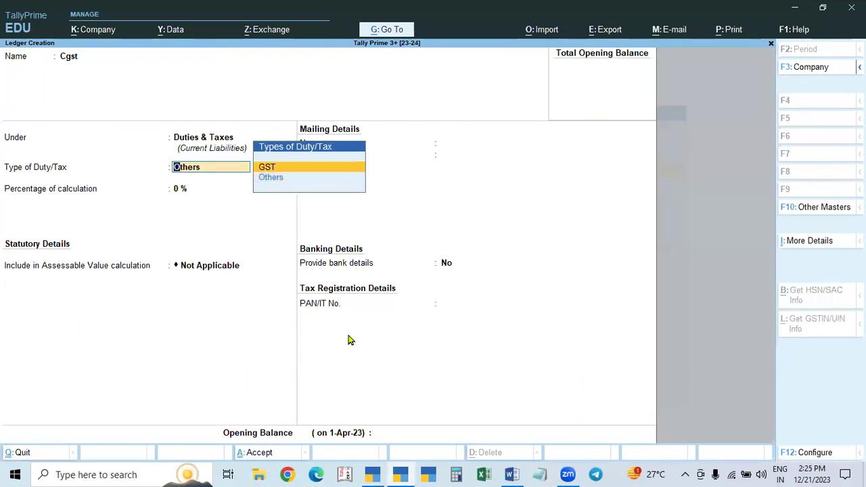
{"action": "key", "text": "Return"}
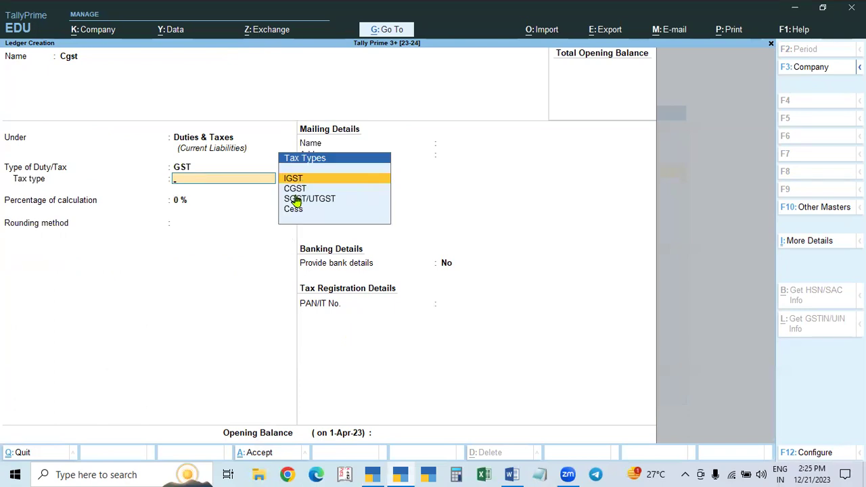
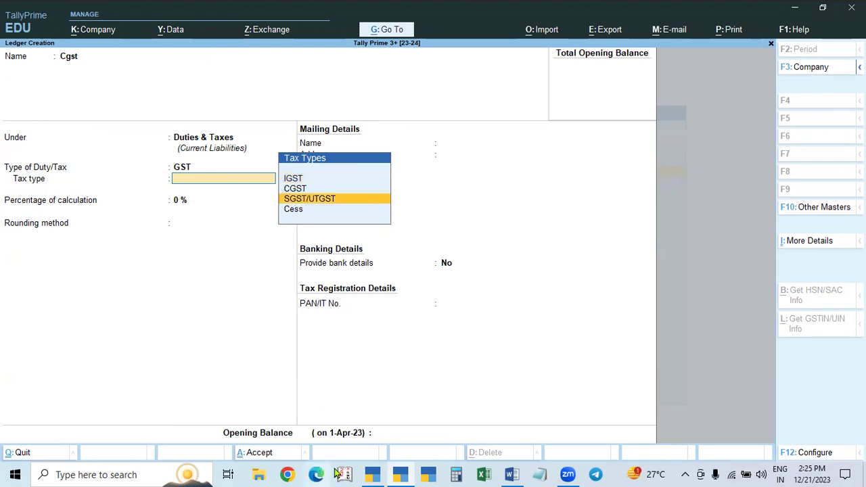
Step: Compare the GST tax types offered in the TALLY PRIME 2.1 and Tally Prime 3+ ledger creation screens
{"action": "left_click", "coordinate": [373, 475]}
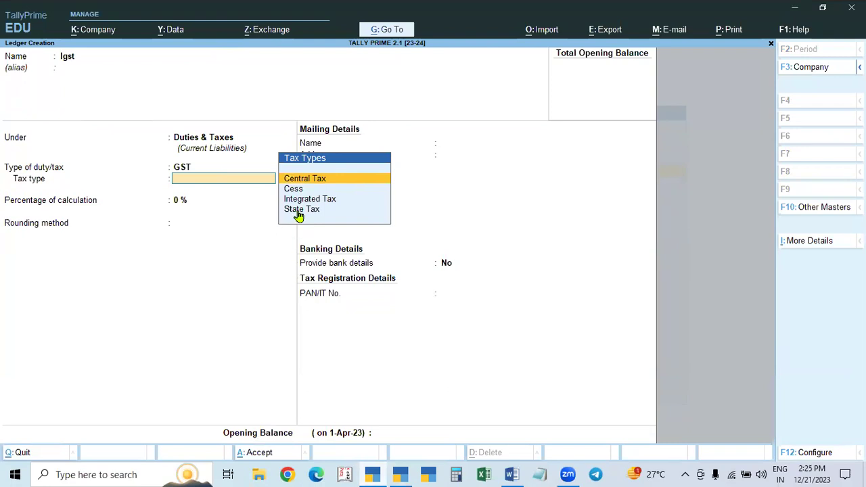
{"action": "left_click", "coordinate": [408, 474]}
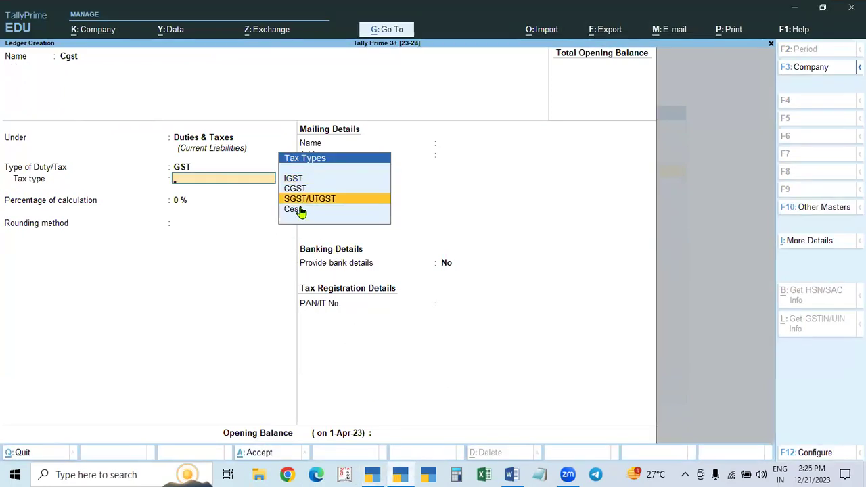
{"action": "left_click", "coordinate": [372, 474]}
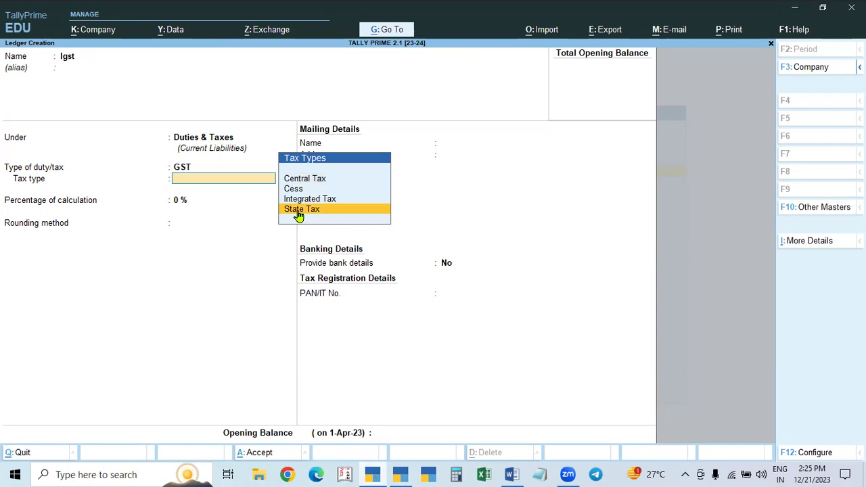
{"action": "left_click", "coordinate": [400, 475]}
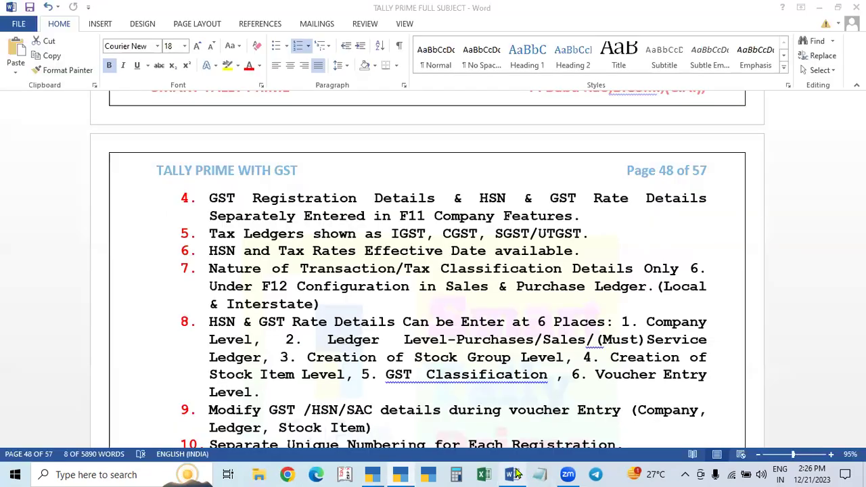
Step: Switch to the Word notes and select item 6 about the HSN and tax rates effective date
{"action": "left_click", "coordinate": [512, 474]}
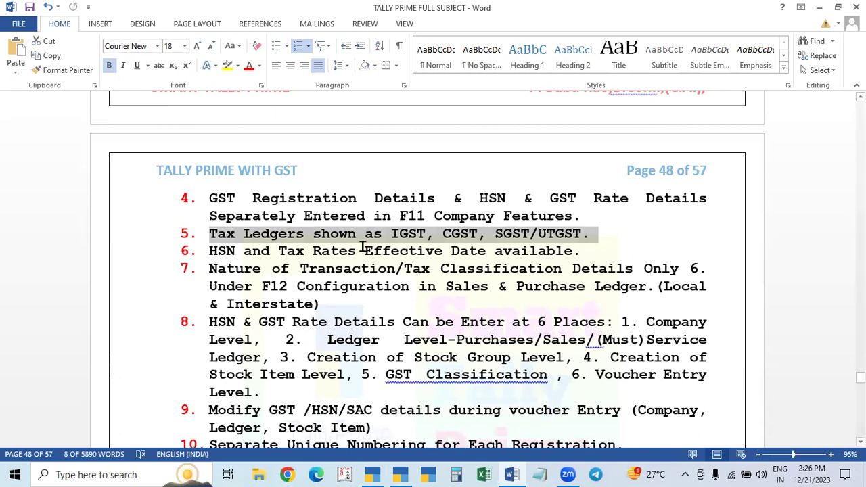
{"action": "left_click", "coordinate": [580, 248]}
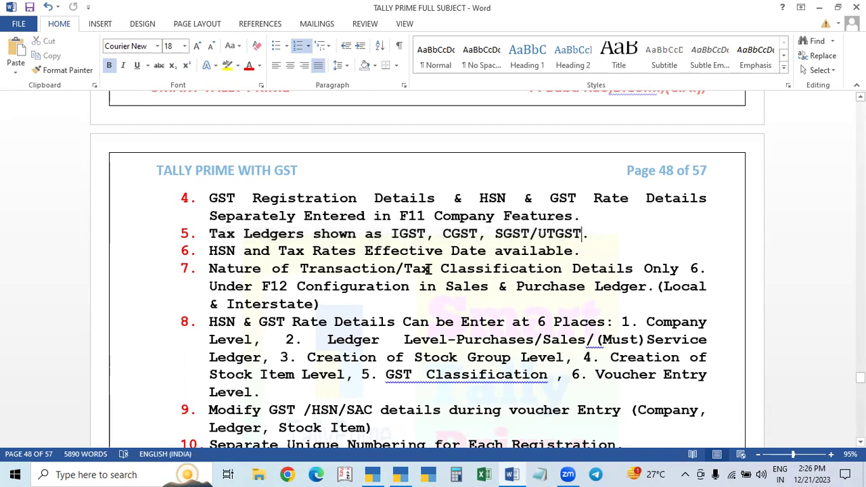
{"action": "left_click_drag", "start_coordinate": [206, 252], "coordinate": [600, 263]}
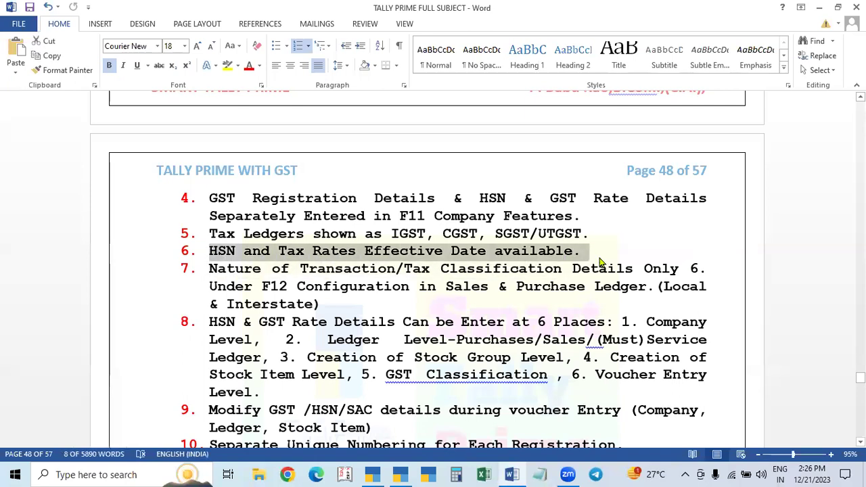
Step: Switch to the TALLY PRIME 2.1 company and abandon the Igst ledger creation, returning to the Gateway of Tally
{"action": "key", "text": "alt+Tab"}
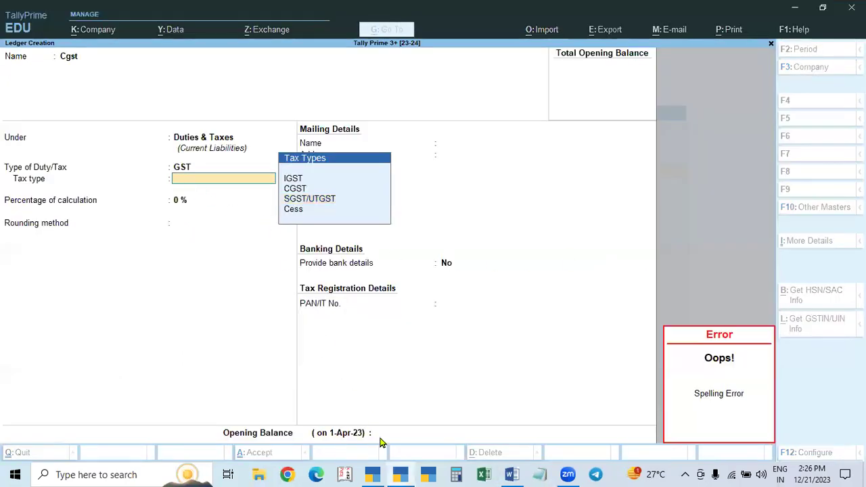
{"action": "left_click", "coordinate": [372, 475]}
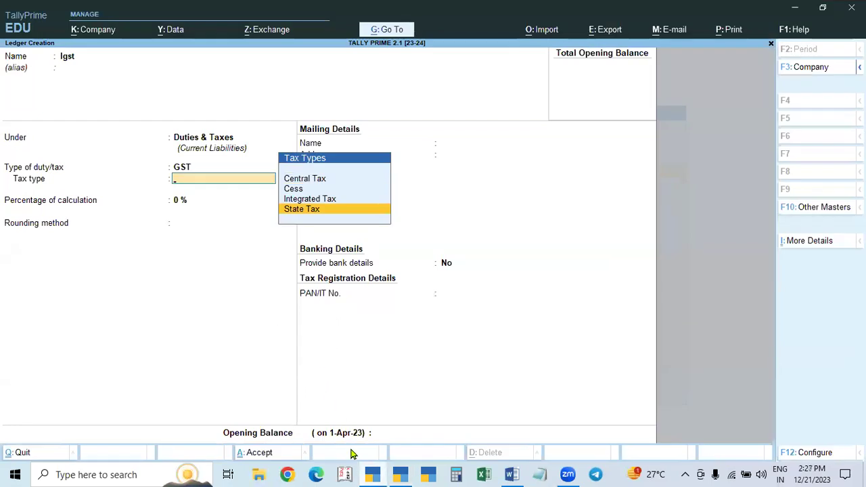
{"action": "left_click", "coordinate": [362, 474]}
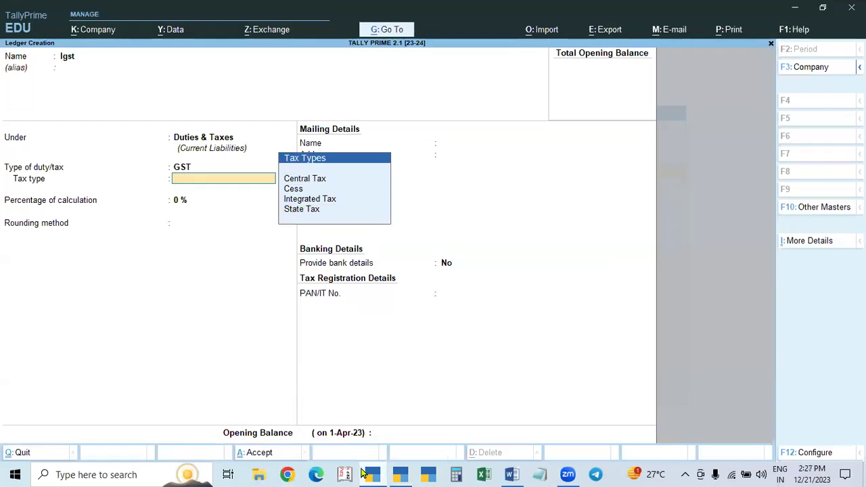
{"action": "key", "text": "Escape"}
{"action": "key", "text": "Escape"}
{"action": "key", "text": "Escape"}
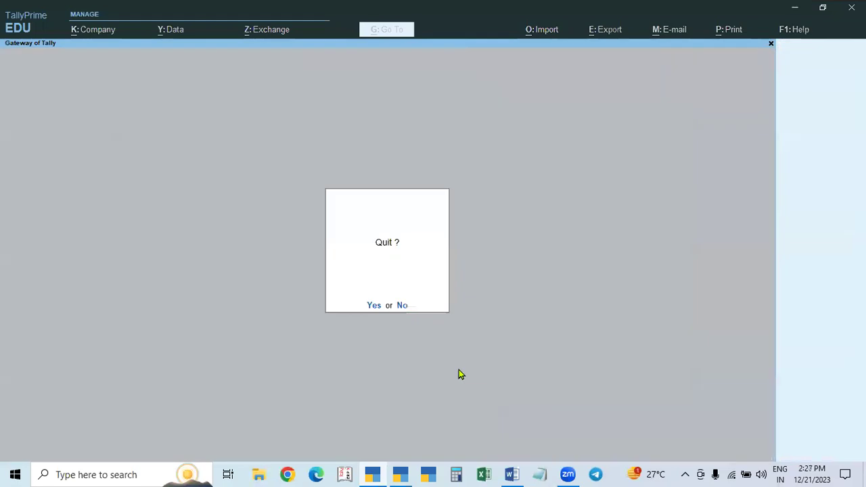
{"action": "key", "text": "Escape"}
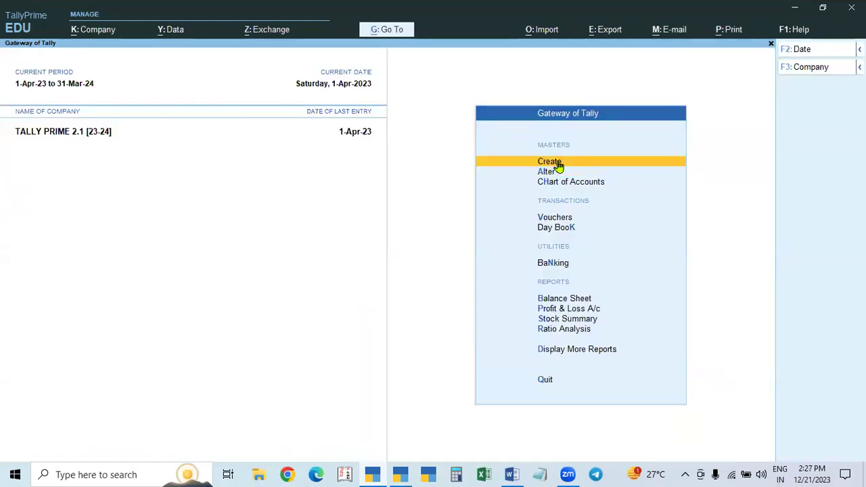
Step: Open the GST details from the company features and set Set/alter GST rate details to Yes
{"action": "key", "text": "F11"}
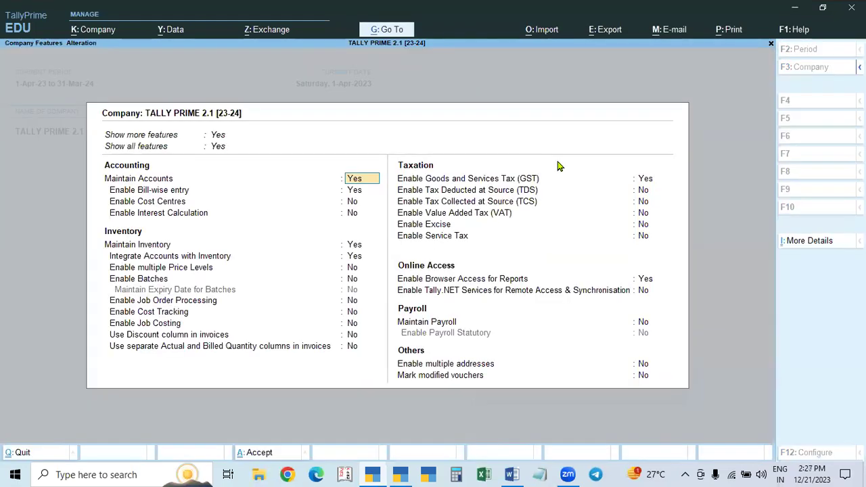
{"action": "left_click", "coordinate": [647, 180]}
{"action": "left_click", "coordinate": [646, 180]}
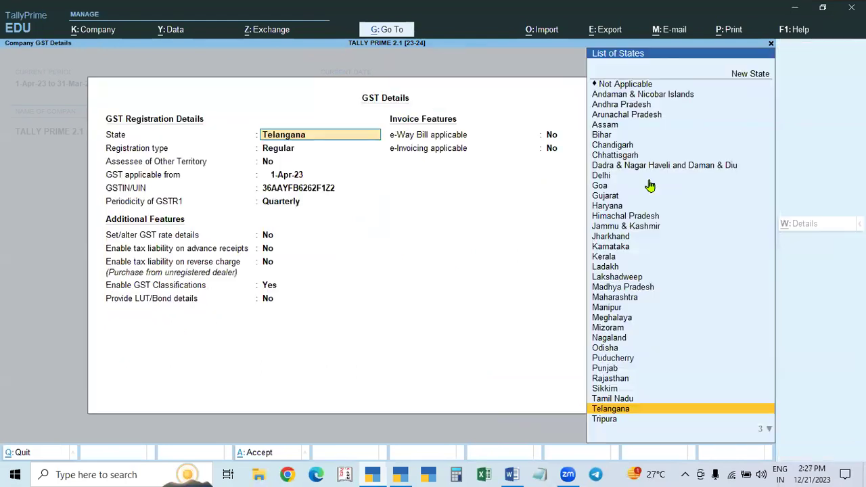
{"action": "left_click", "coordinate": [278, 237]}
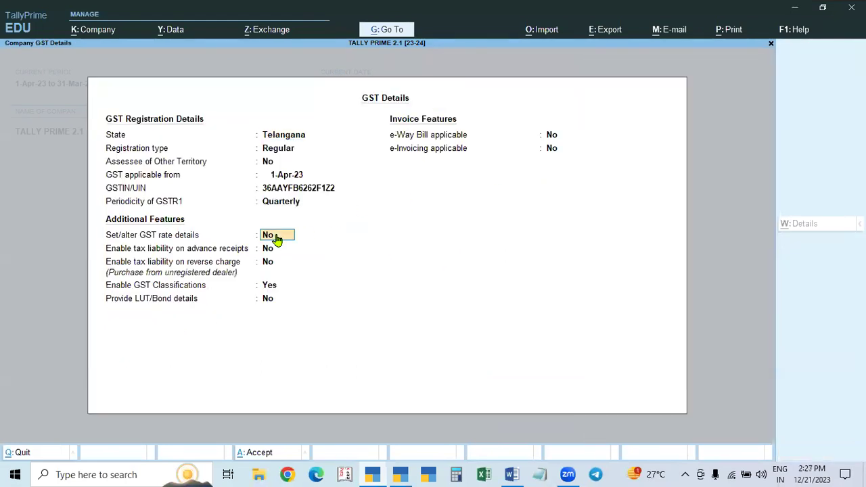
{"action": "key", "text": "y"}
{"action": "key", "text": "Return"}
Step: Go through the company's HSN/SAC, taxability and Integrated, Central and State Tax rate fields
{"action": "key", "text": "Return"}
{"action": "key", "text": "Return"}
{"action": "key", "text": "Return"}
{"action": "key", "text": "Return"}
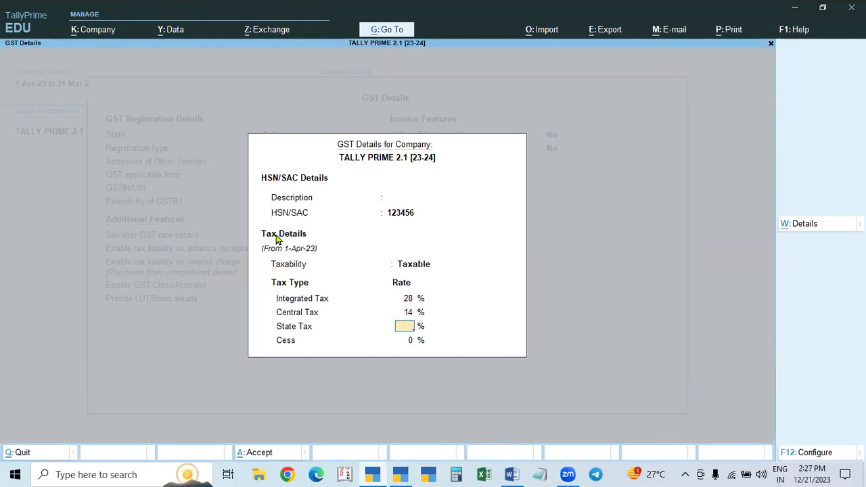
{"action": "key", "text": "Return"}
{"action": "key", "text": "Return"}
{"action": "key", "text": "Return"}
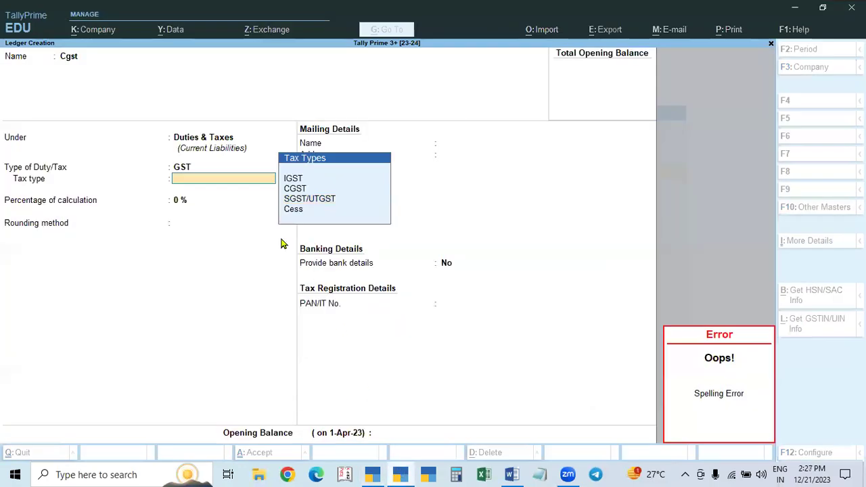
Step: In the Tally Prime 3+ company, abandon the Cgst ledger creation and return to the Gateway of Tally
{"action": "key", "text": "Escape"}
{"action": "key", "text": "y"}
{"action": "key", "text": "Escape"}
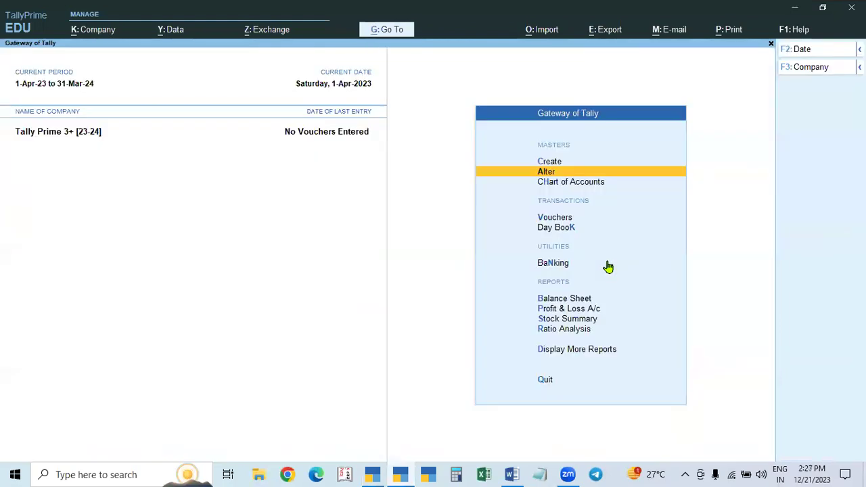
{"action": "key", "text": "Escape"}
{"action": "key", "text": "n"}
Step: Open the company features and bring up the GST Rate and Other Details through Set/Alter
{"action": "key", "text": "F11"}
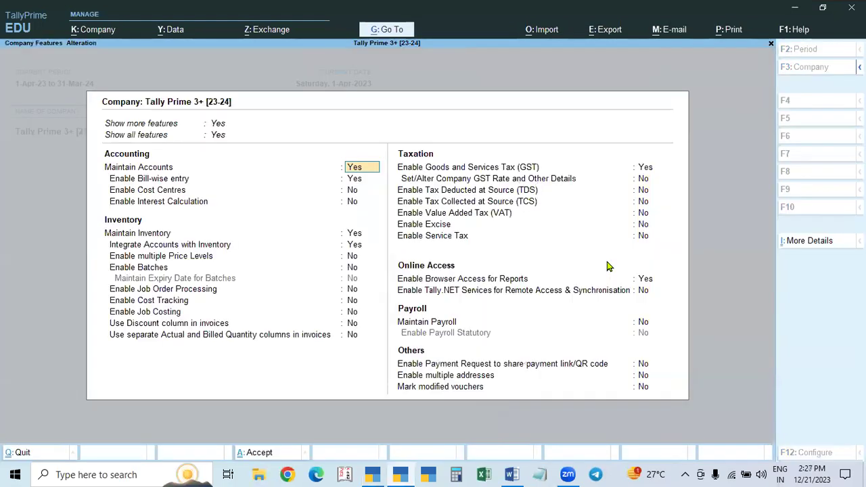
{"action": "left_click", "coordinate": [644, 179]}
{"action": "left_click", "coordinate": [643, 180]}
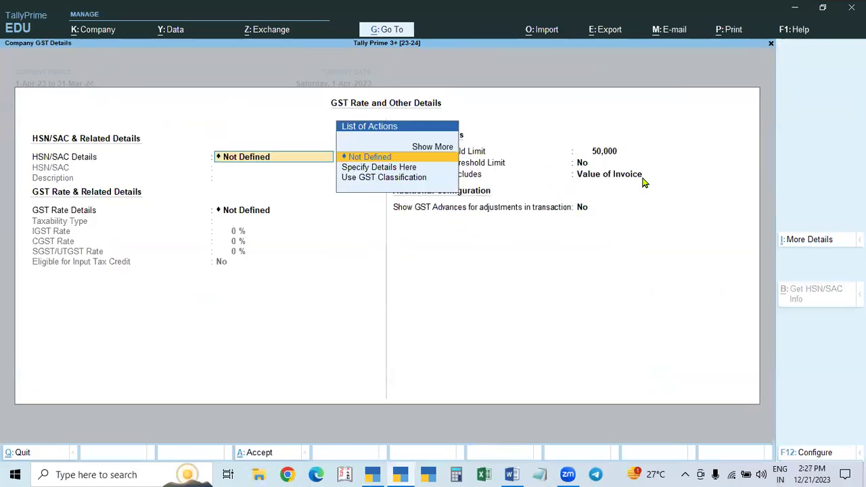
Step: Set the company's HSN/SAC details to Specify Details Here with HSN/SAC 1234 and leave the description blank
{"action": "key", "text": "Down"}
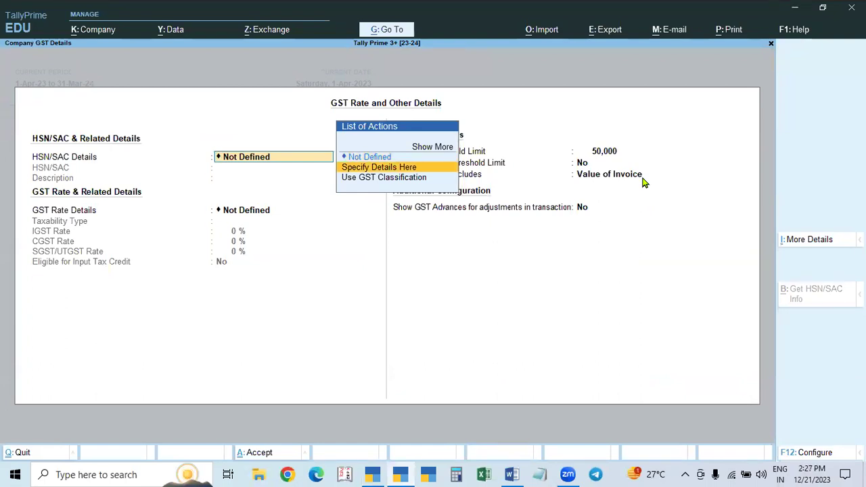
{"action": "key", "text": "Return"}
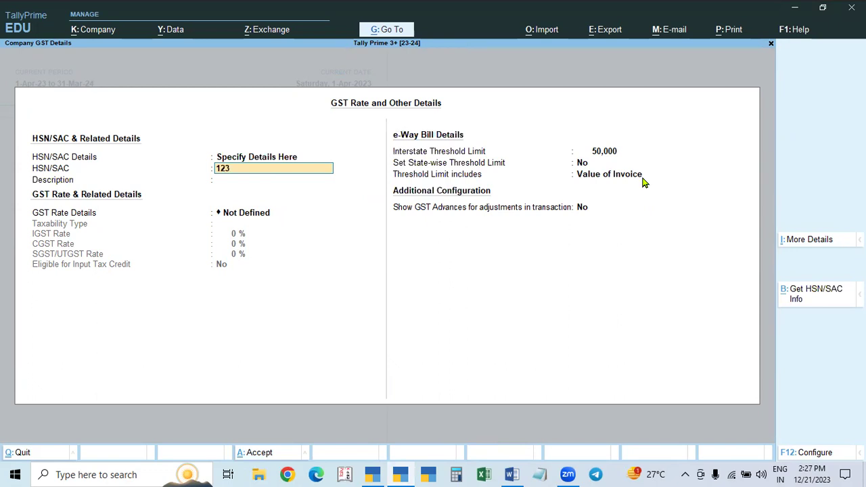
{"action": "key", "text": "Return"}
{"action": "key", "text": "Return"}
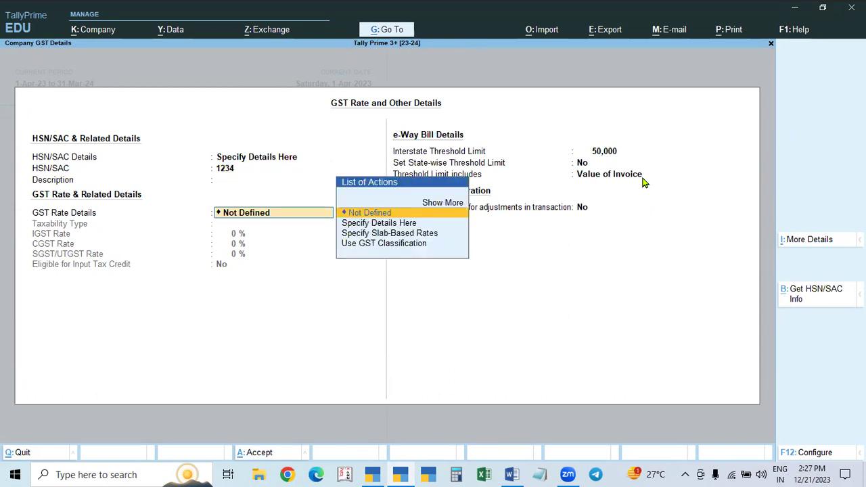
Step: Specify the GST rate details as Taxable with IGST 18%, CGST 9% and SGST/UTGST 9%, eligible for input tax credit
{"action": "key", "text": "Down"}
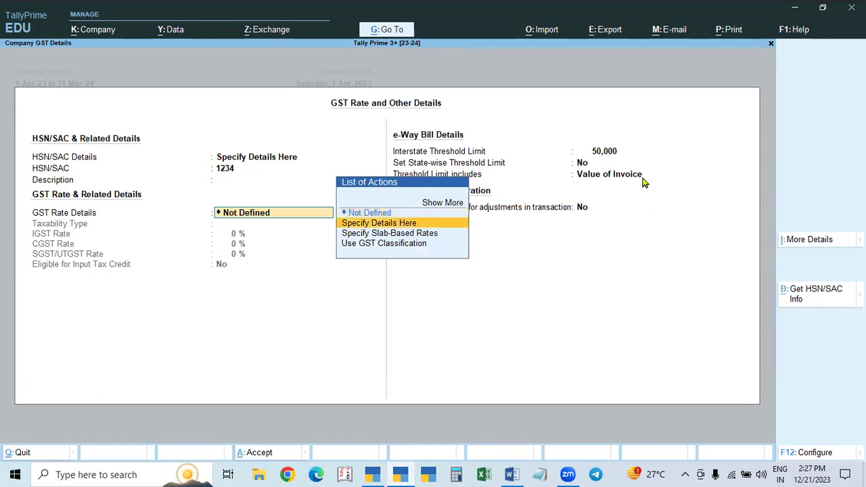
{"action": "key", "text": "Return"}
{"action": "key", "text": "Return"}
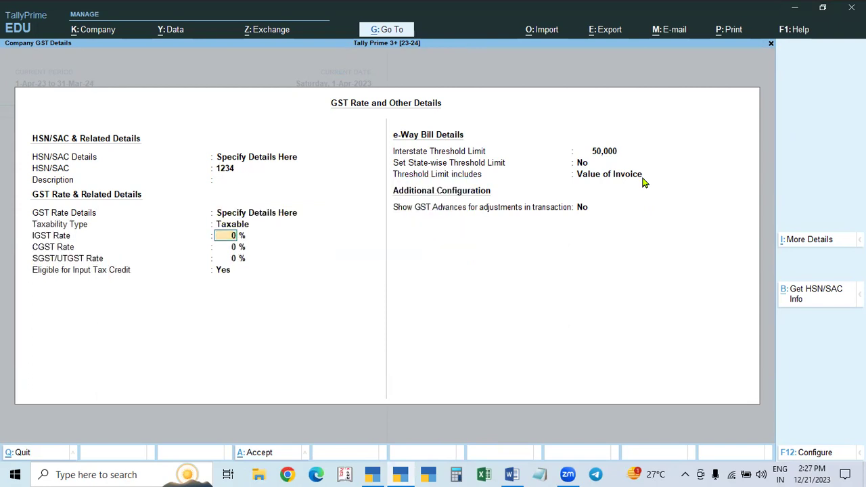
{"action": "key", "text": "Return"}
{"action": "key", "text": "Return"}
{"action": "key", "text": "Return"}
{"action": "key", "text": "Return"}
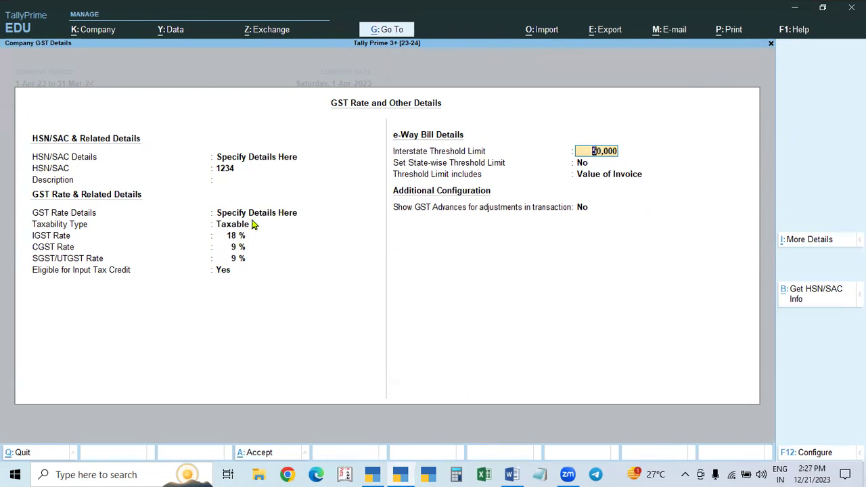
Step: Review the configuration options for GST Rate and Other Details, and check the feature notes in Word
{"action": "key", "text": "F12"}
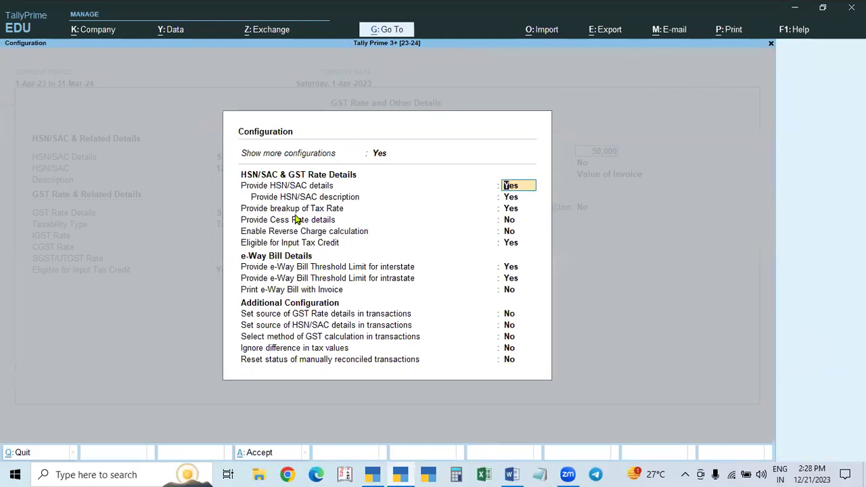
{"action": "key", "text": "ctrl+a"}
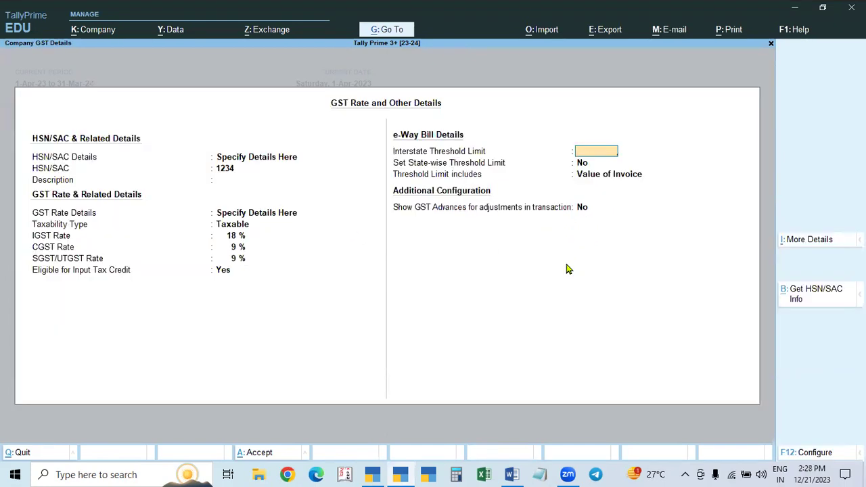
{"action": "key", "text": "Escape"}
{"action": "left_click", "coordinate": [508, 474]}
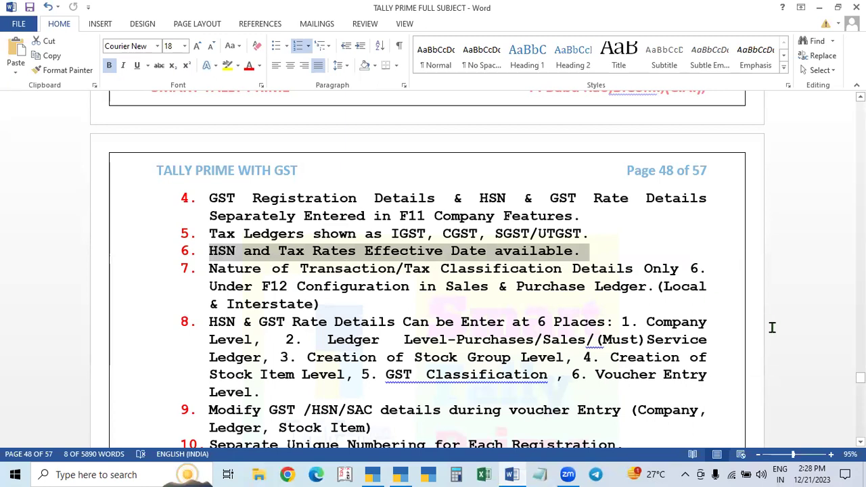
{"action": "left_click", "coordinate": [400, 475]}
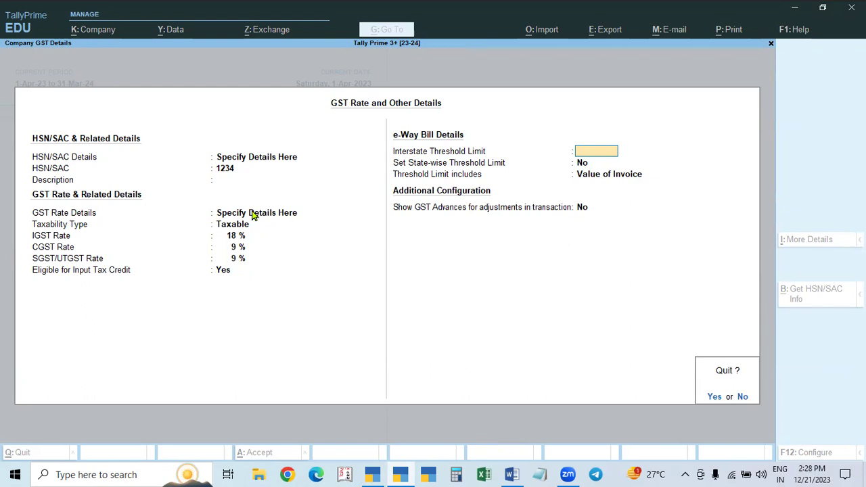
{"action": "key", "text": "Escape"}
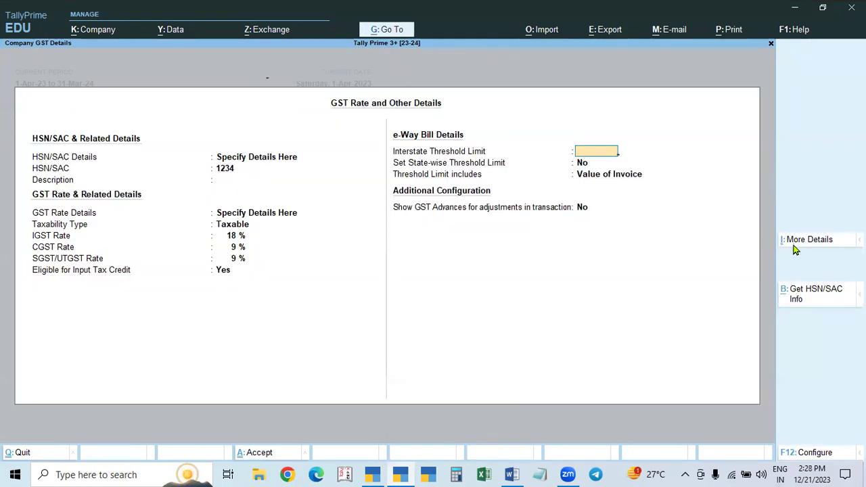
Step: Look through the additional company details, starting from GST - HSN/SAC & Related Details
{"action": "left_click", "coordinate": [795, 245]}
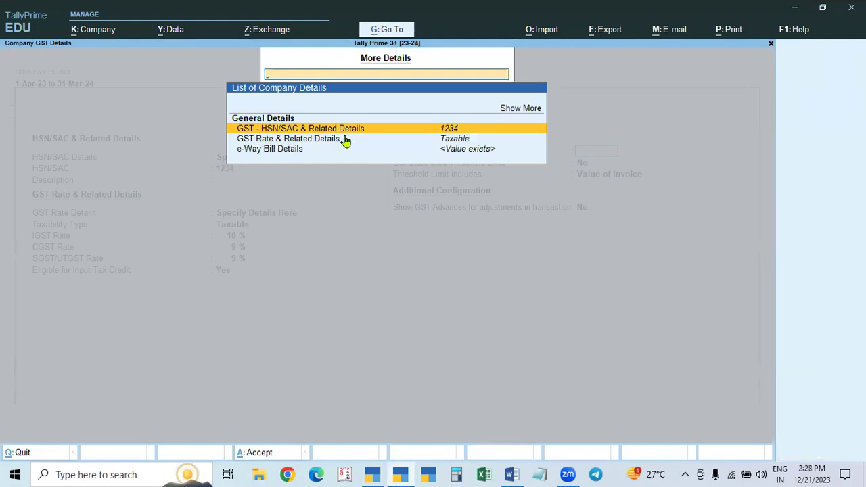
{"action": "left_click", "coordinate": [434, 132]}
{"action": "key", "text": "Return"}
{"action": "key", "text": "Return"}
{"action": "key", "text": "Return"}
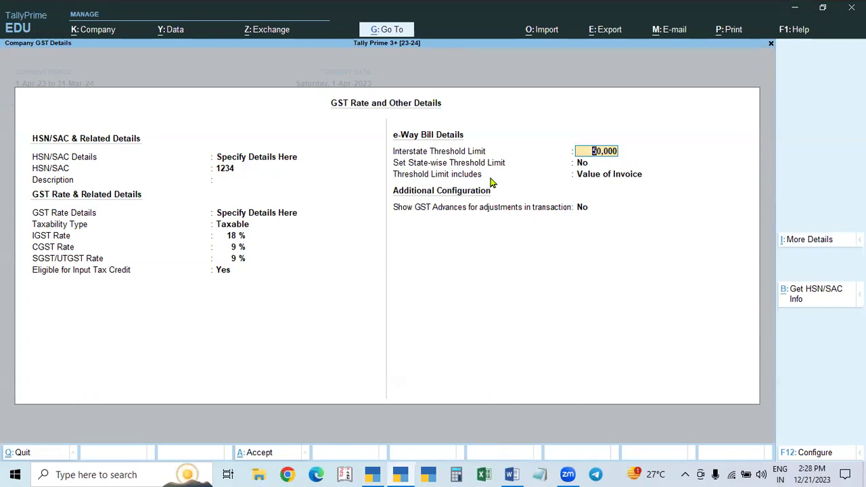
Step: Quit the GST Rate and Other Details without saving and look at the More Details list of the company features
{"action": "key", "text": "BackSpace"}
{"action": "key", "text": "Escape"}
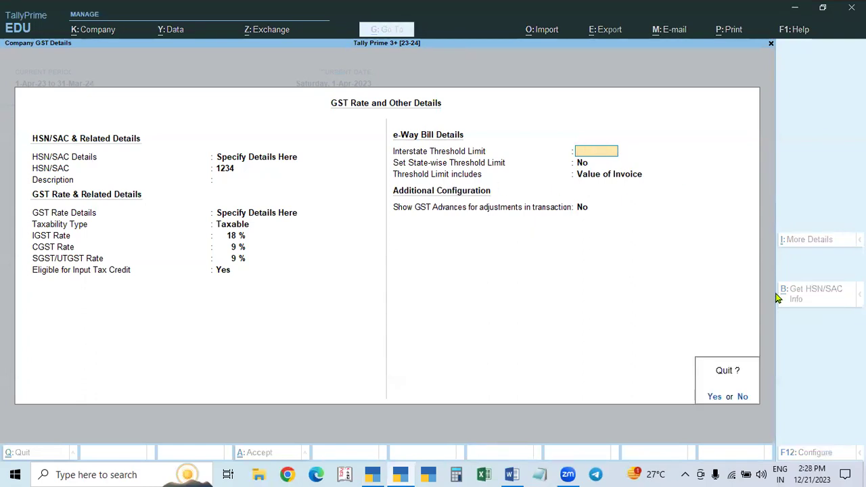
{"action": "key", "text": "y"}
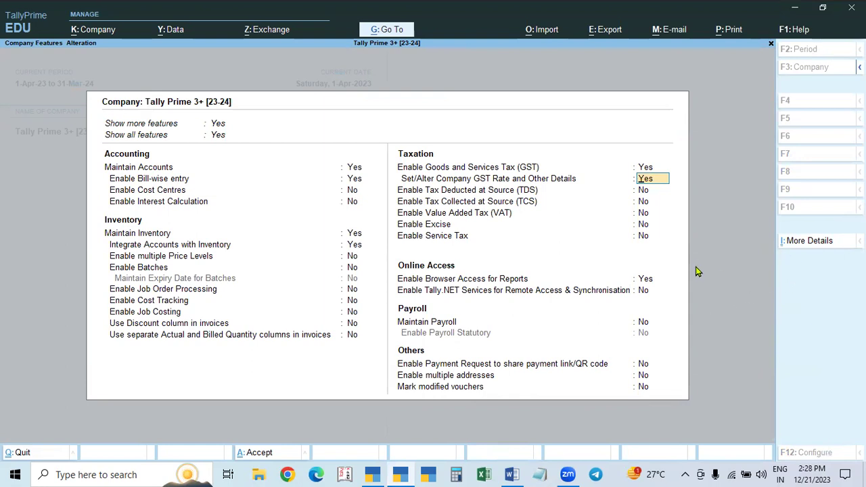
{"action": "left_click", "coordinate": [814, 245]}
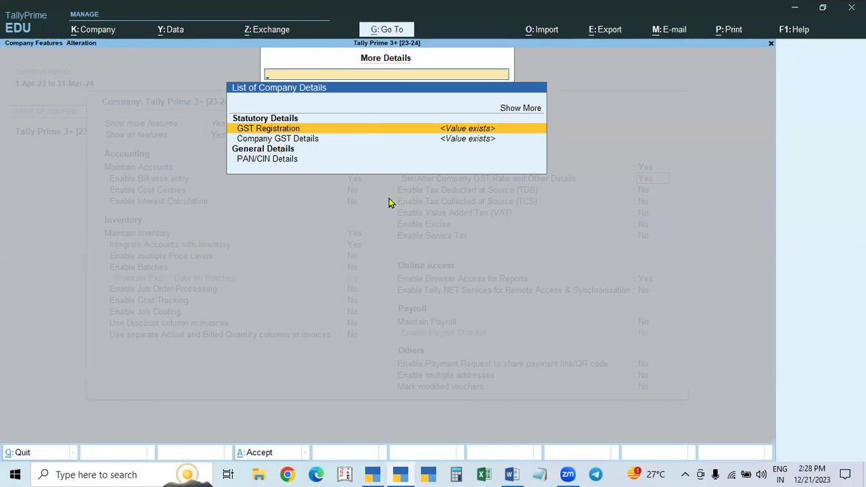
{"action": "key", "text": "Escape"}
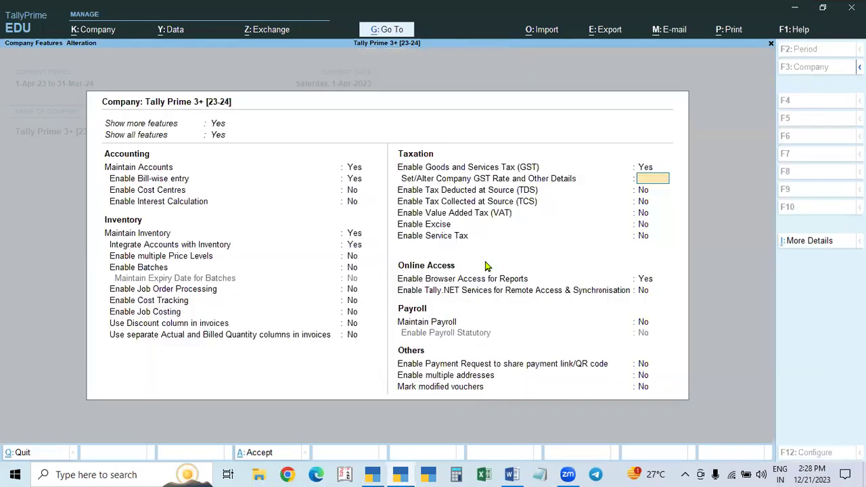
Step: In the Word notes, highlight point 7 about Nature of Transaction/Tax Classification details, and return to TallyPrime
{"action": "left_click", "coordinate": [512, 474]}
{"action": "triple_click", "coordinate": [318, 260]}
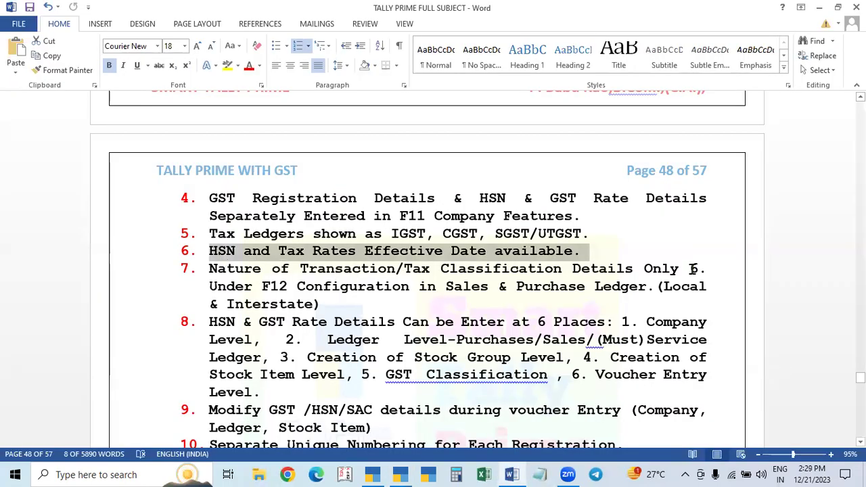
{"action": "scroll", "coordinate": [693, 269], "scroll_direction": "down", "scroll_amount": 1}
{"action": "left_click_drag", "start_coordinate": [217, 243], "coordinate": [345, 278]}
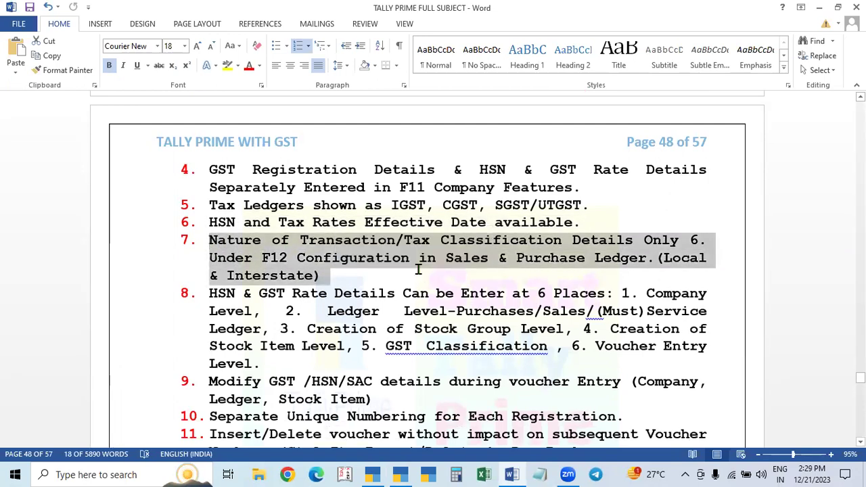
{"action": "left_click", "coordinate": [345, 278]}
{"action": "key", "text": "alt+Tab"}
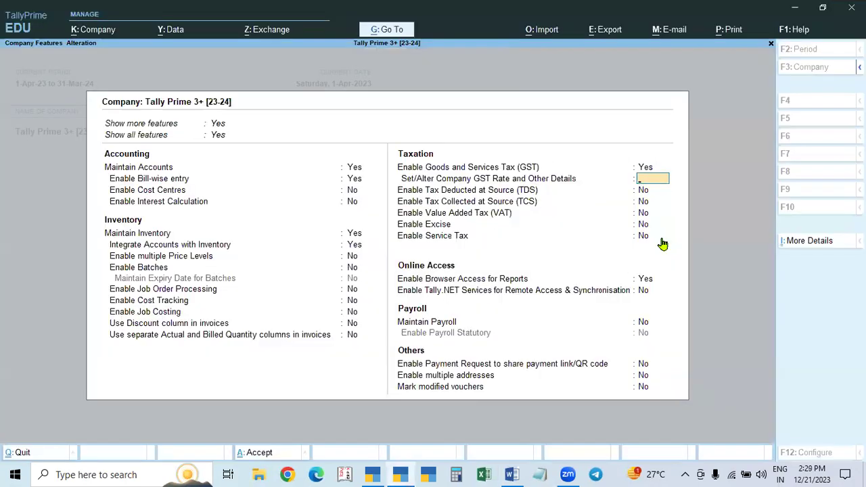
Step: Switch to the TALLY PRIME 2.1 company, quit its GST Details and return to the Gateway of Tally
{"action": "key", "text": "Escape"}
{"action": "left_click", "coordinate": [372, 475]}
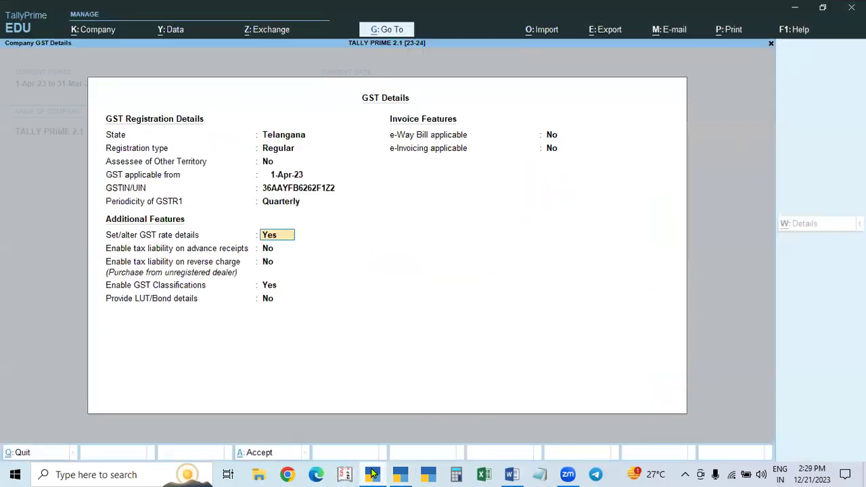
{"action": "key", "text": "Escape"}
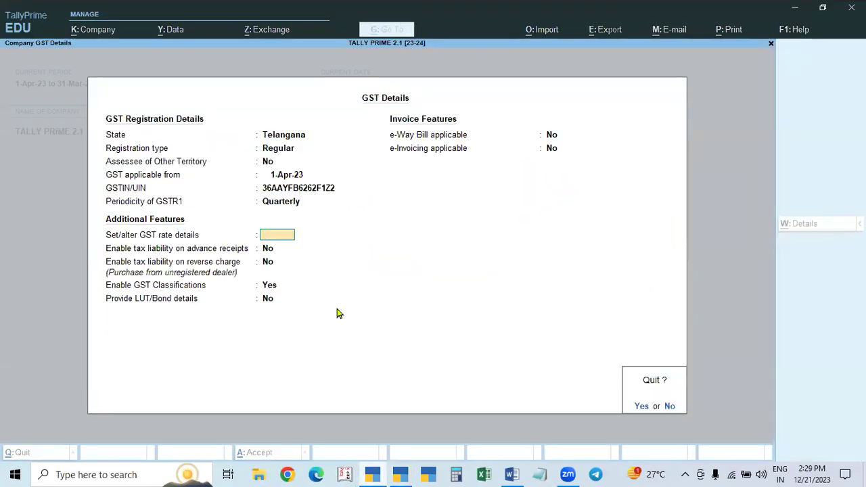
{"action": "key", "text": "Return"}
{"action": "key", "text": "ctrl+a"}
{"action": "key", "text": "Escape"}
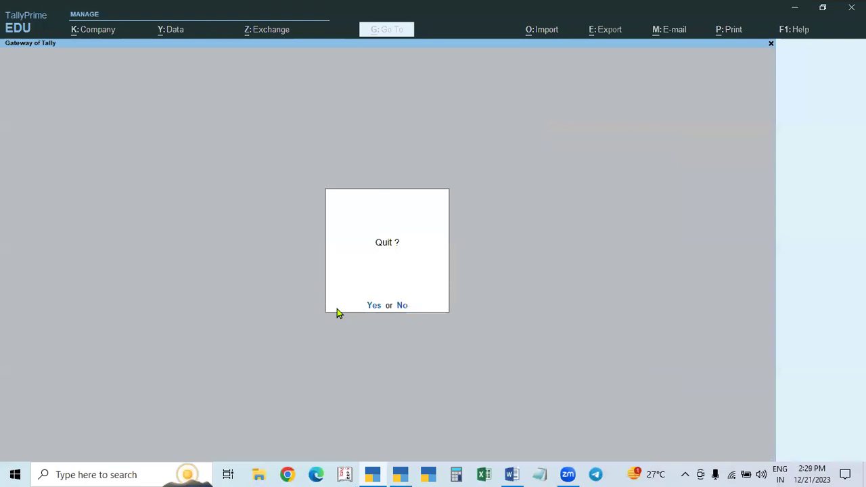
{"action": "key", "text": "Escape"}
Step: Open the SALES ledger for alteration, look at it and return to the Gateway of Tally without saving
{"action": "key", "text": "Down"}
{"action": "key", "text": "Return"}
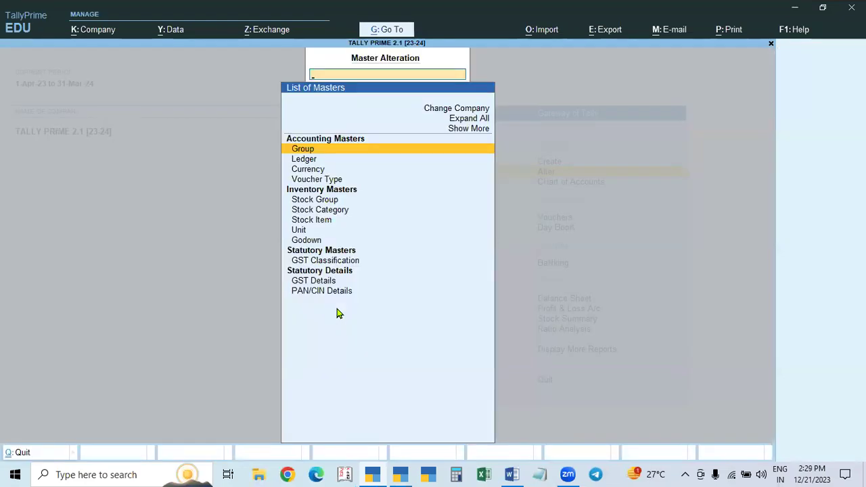
{"action": "key", "text": "Down"}
{"action": "key", "text": "Return"}
{"action": "key", "text": "Up"}
{"action": "key", "text": "Down"}
{"action": "key", "text": "Down"}
{"action": "key", "text": "Down"}
{"action": "key", "text": "Down"}
{"action": "key", "text": "Down"}
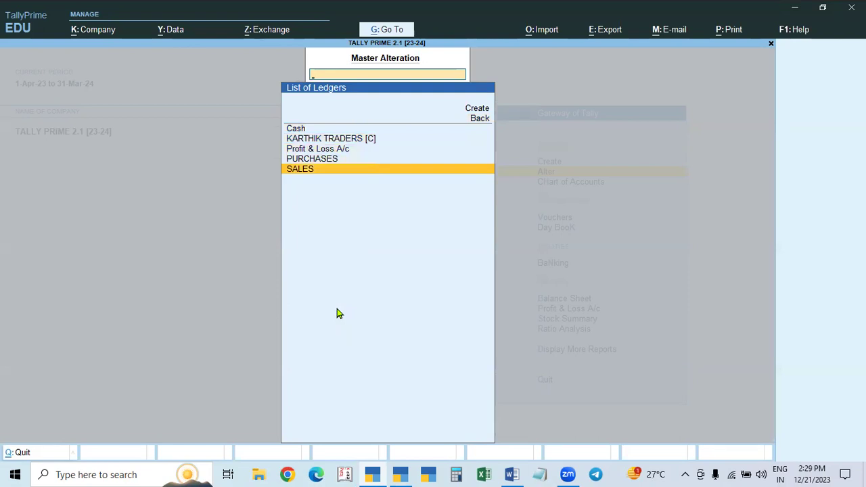
{"action": "key", "text": "Return"}
{"action": "key", "text": "BackSpace"}
{"action": "key", "text": "Escape"}
{"action": "key", "text": "y"}
{"action": "key", "text": "Escape"}
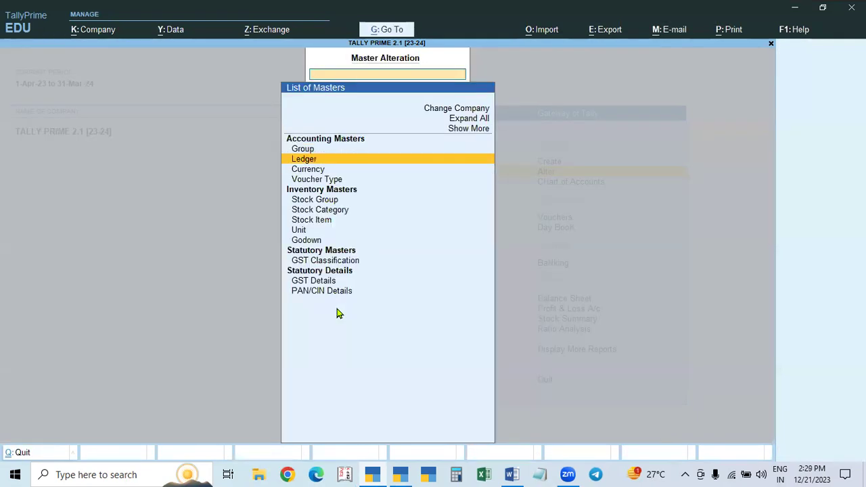
{"action": "key", "text": "Escape"}
Step: Open the second Cash sales voucher of 1-Apr-23 from the Day Book for alteration
{"action": "key", "text": "Down"}
{"action": "key", "text": "Down"}
{"action": "key", "text": "Down"}
{"action": "key", "text": "Return"}
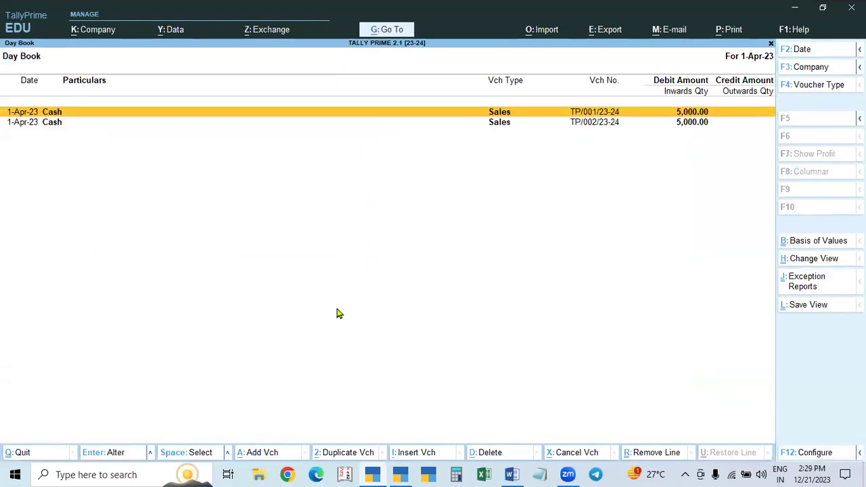
{"action": "key", "text": "Down"}
{"action": "key", "text": "Return"}
{"action": "key", "text": "Return"}
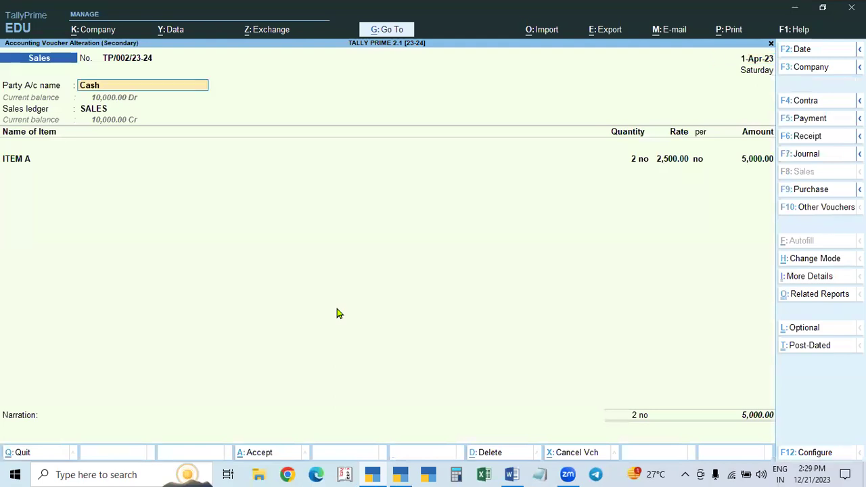
Step: Keep Cash and its dispatch details, select the SALES ledger and examine the Classification/Nature choices in the tax classification details
{"action": "key", "text": "Return"}
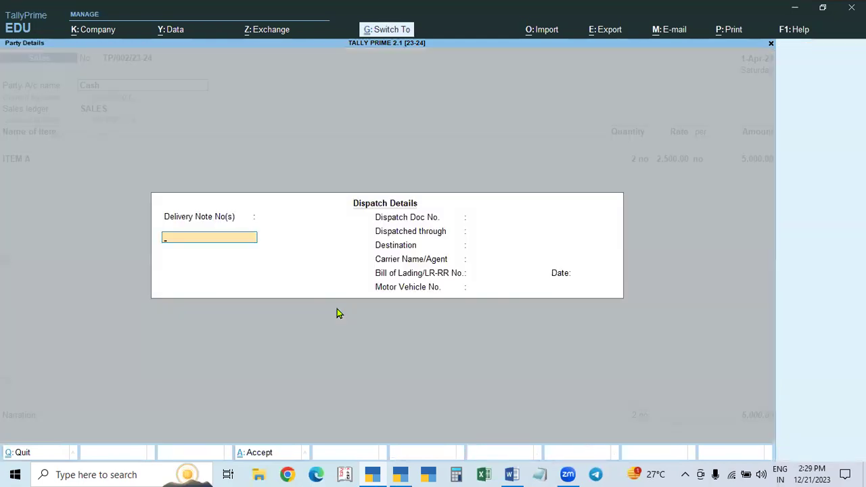
{"action": "key", "text": "ctrl+a"}
{"action": "key", "text": "ctrl+a"}
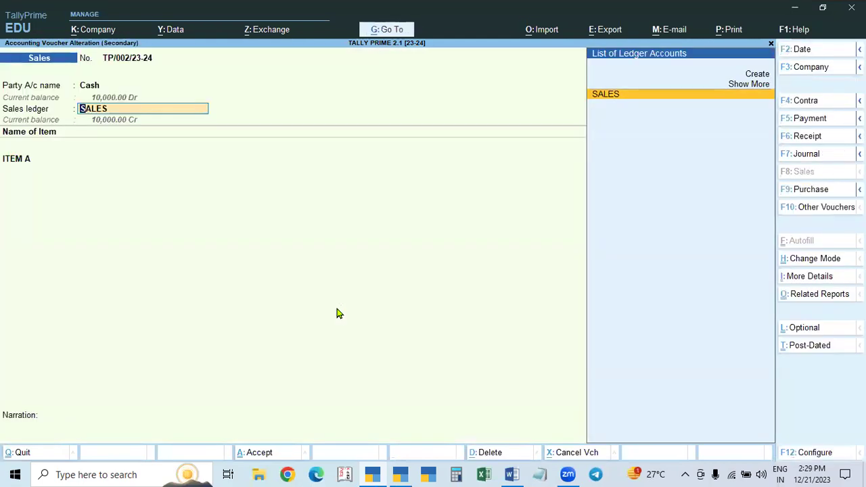
{"action": "key", "text": "Return"}
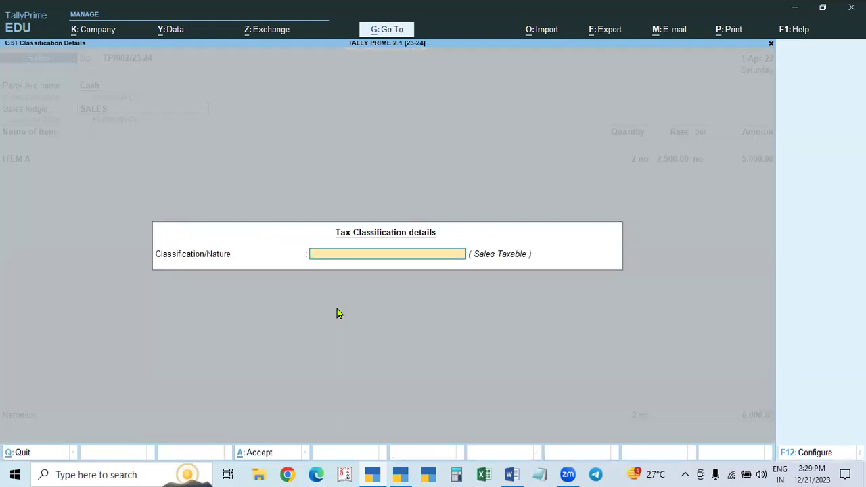
{"action": "left_click", "coordinate": [352, 253]}
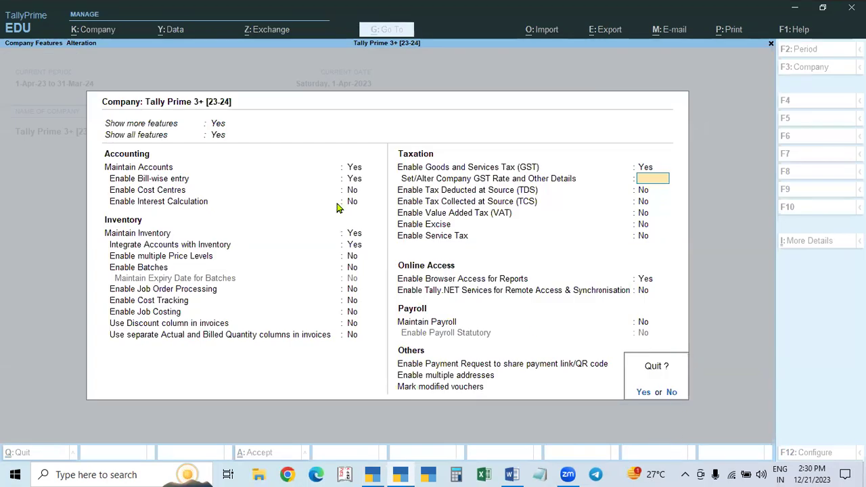
Step: Quit the company features and start a Sales voucher in Tally Prime 3+ with Cash as party and Sales as the sales ledger
{"action": "key", "text": "y"}
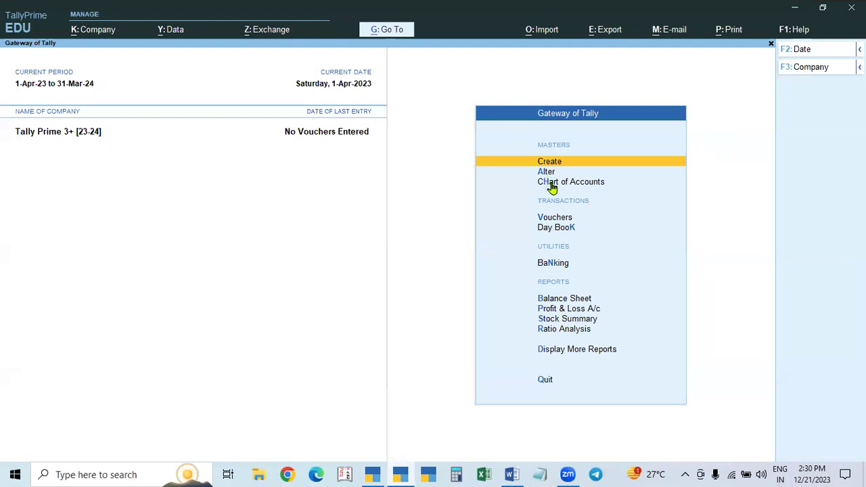
{"action": "left_click", "coordinate": [559, 220]}
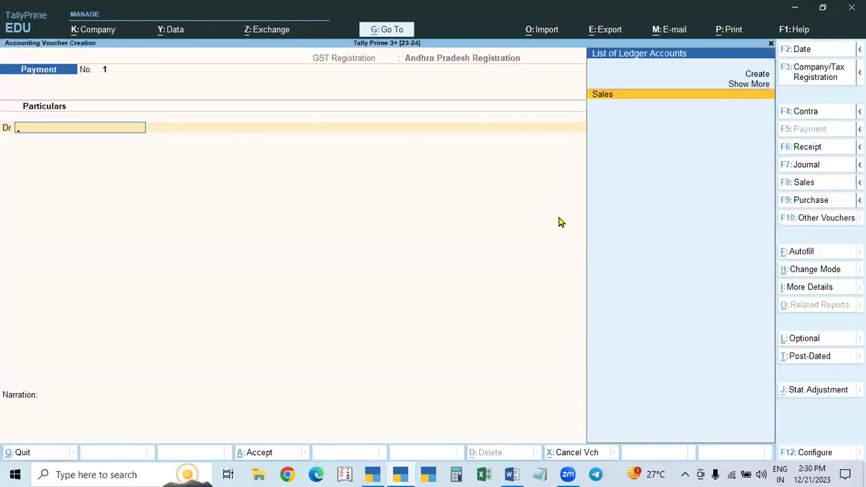
{"action": "key", "text": "F8"}
{"action": "key", "text": "Return"}
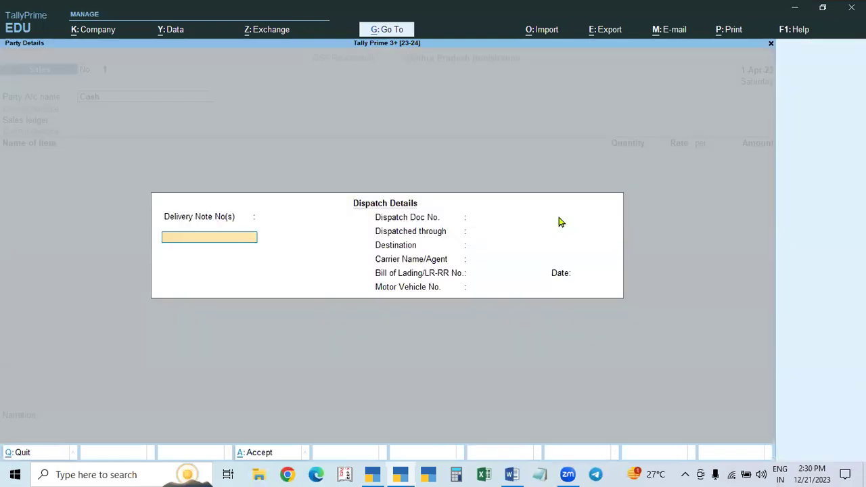
{"action": "key", "text": "ctrl+a"}
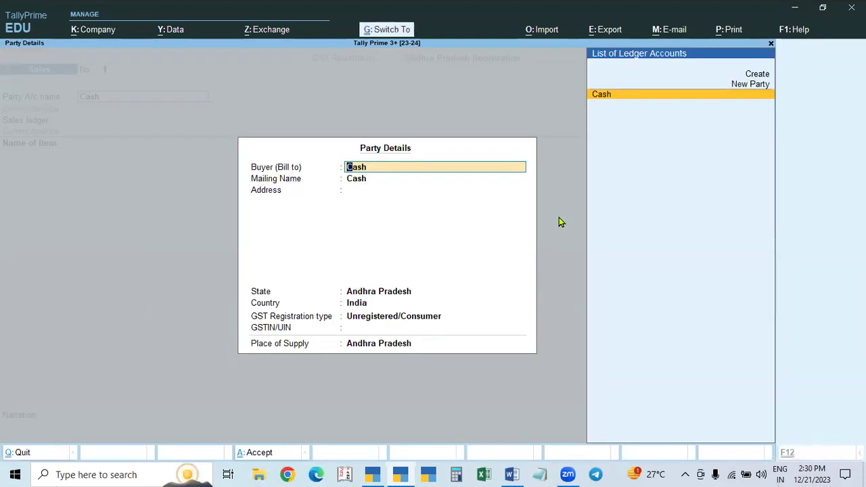
{"action": "key", "text": "ctrl+a"}
{"action": "key", "text": "Return"}
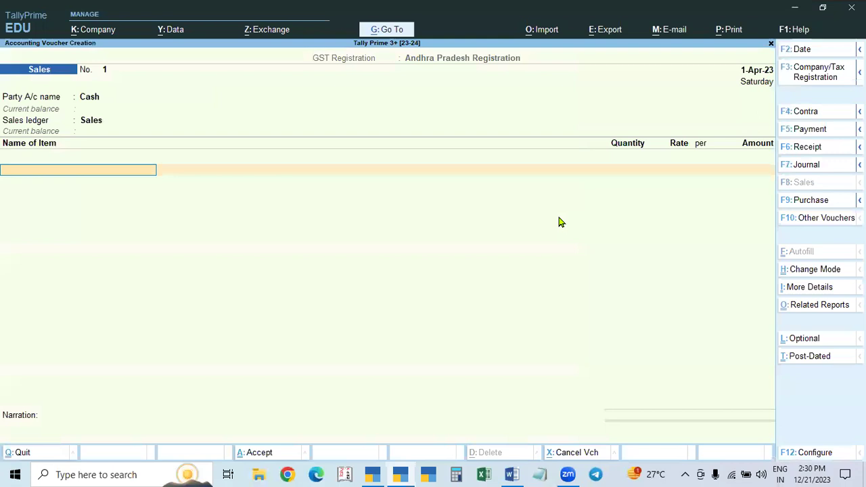
{"action": "key", "text": "BackSpace"}
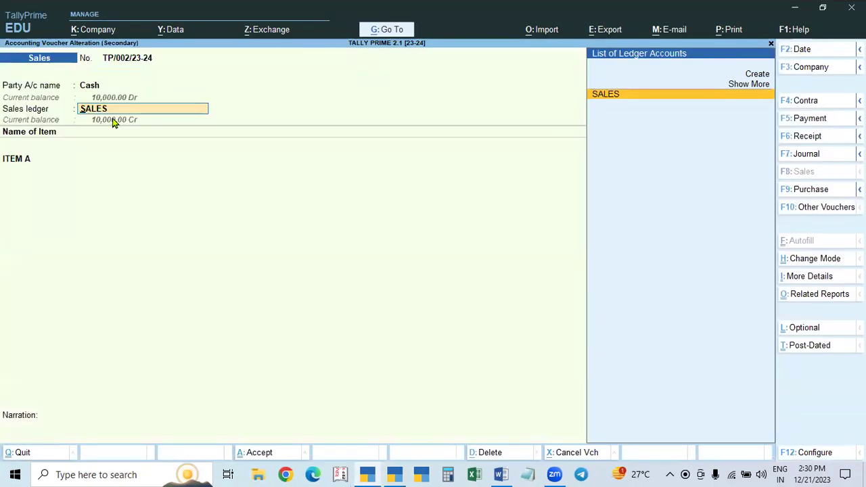
Step: In the TALLY PRIME 2.1 sales voucher's configuration, set Modify Tax Rate details of GST to No and keep the SALES ledger
{"action": "key", "text": "F12"}
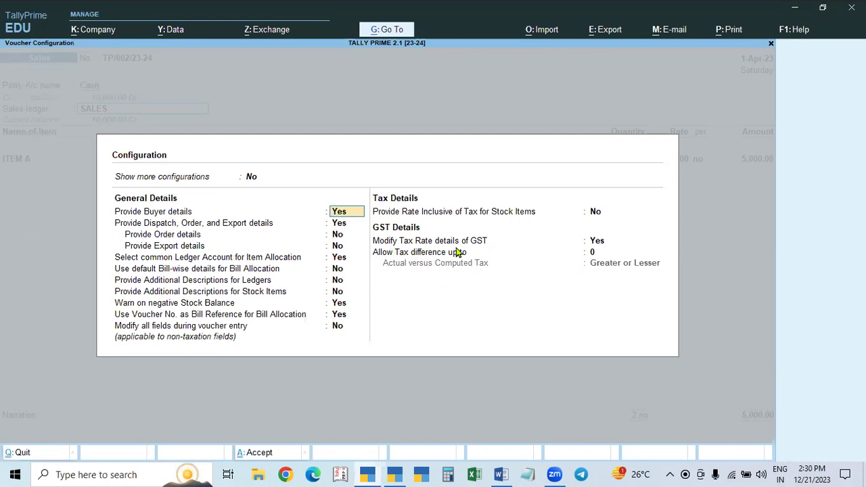
{"action": "left_click", "coordinate": [598, 245]}
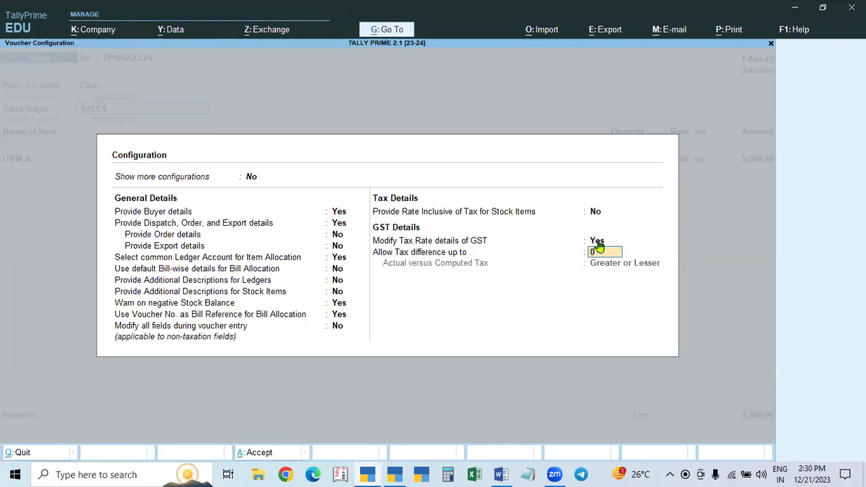
{"action": "key", "text": "n"}
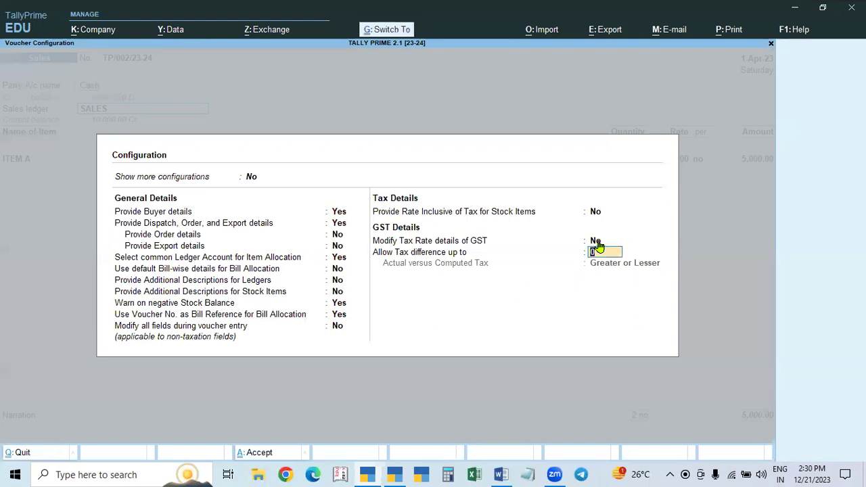
{"action": "key", "text": "ctrl+a"}
{"action": "key", "text": "Return"}
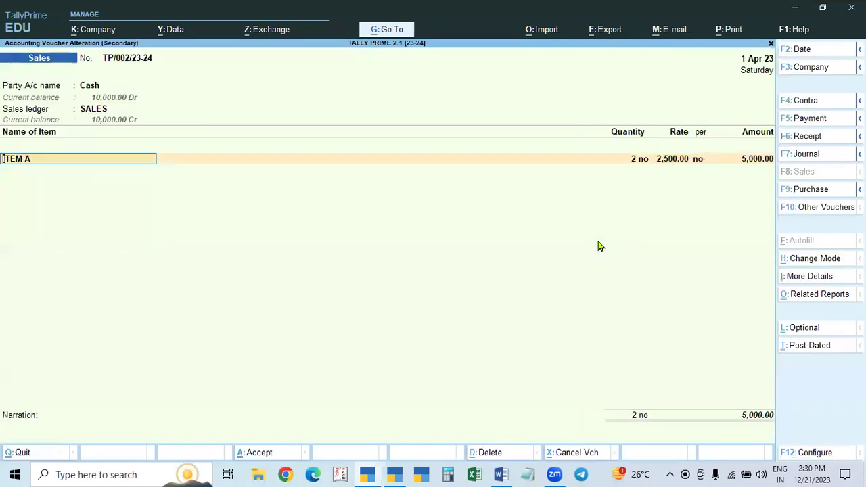
Step: Check feature 7 in the Word notes, then open the Sales ledger for alteration from the Tally Prime 3+ sales voucher
{"action": "left_click", "coordinate": [501, 475]}
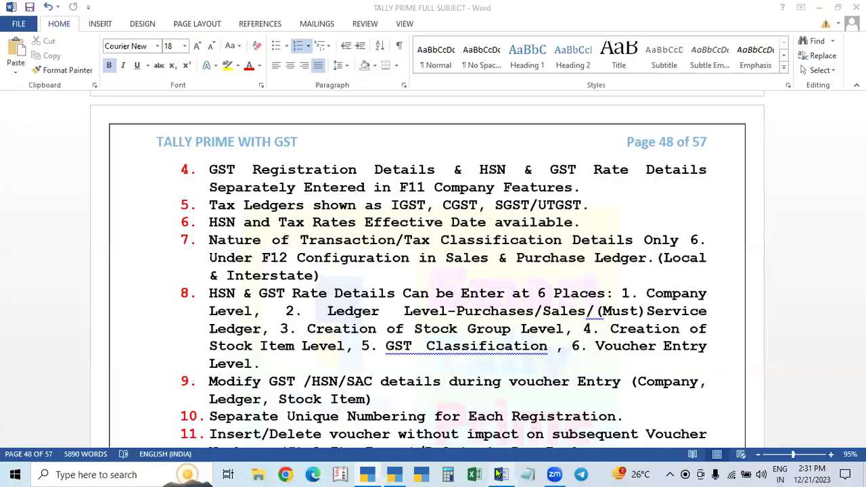
{"action": "left_click", "coordinate": [395, 475]}
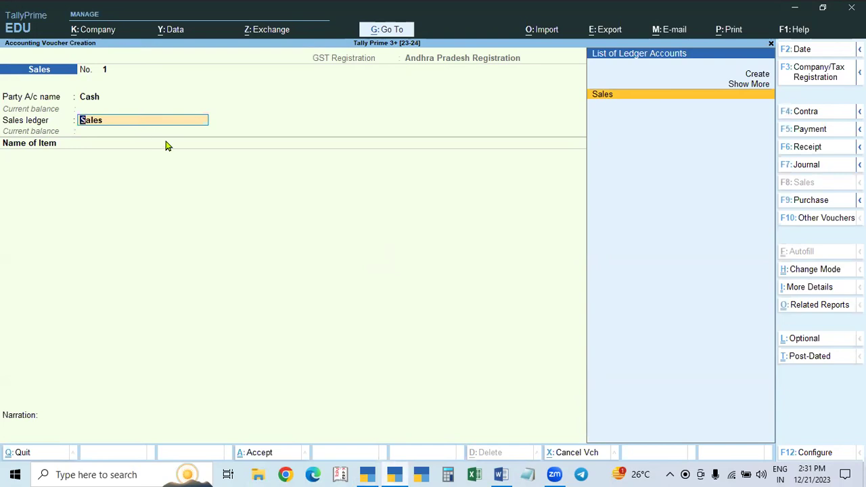
{"action": "key", "text": "ctrl+Return"}
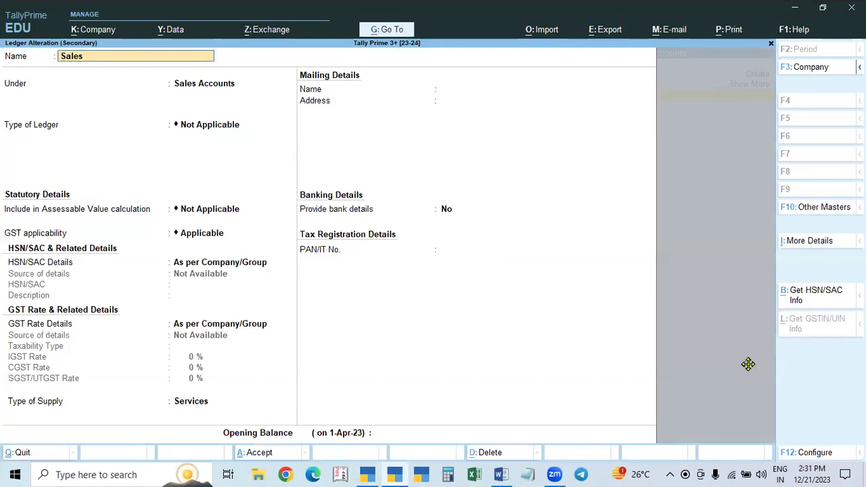
{"action": "key", "text": "ctrl+a"}
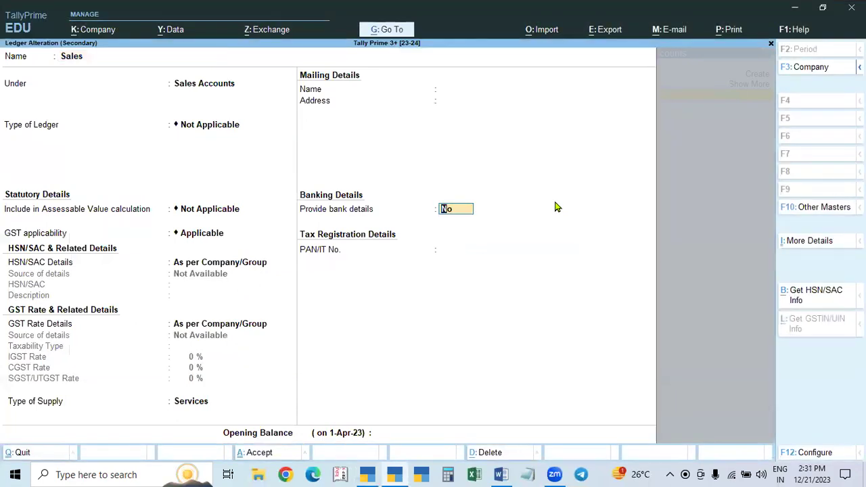
Step: Set Select Nature of Transaction to Yes in the Sales ledger's configuration
{"action": "key", "text": "F12"}
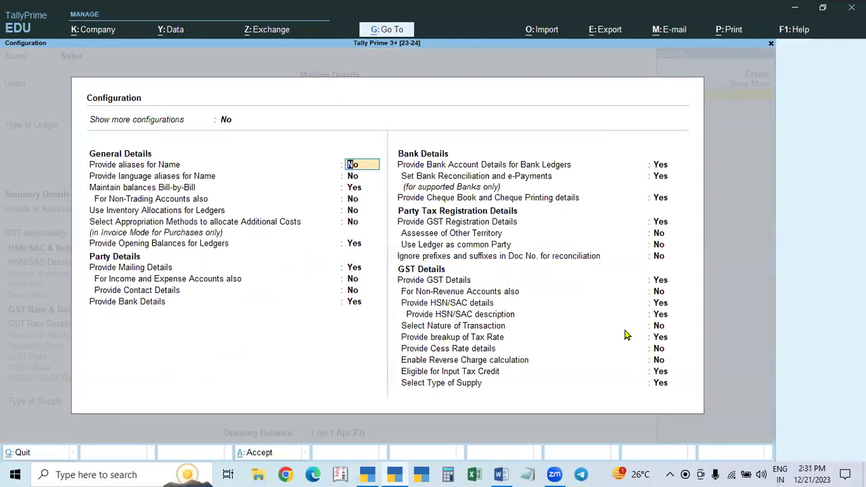
{"action": "key", "text": "ctrl+a"}
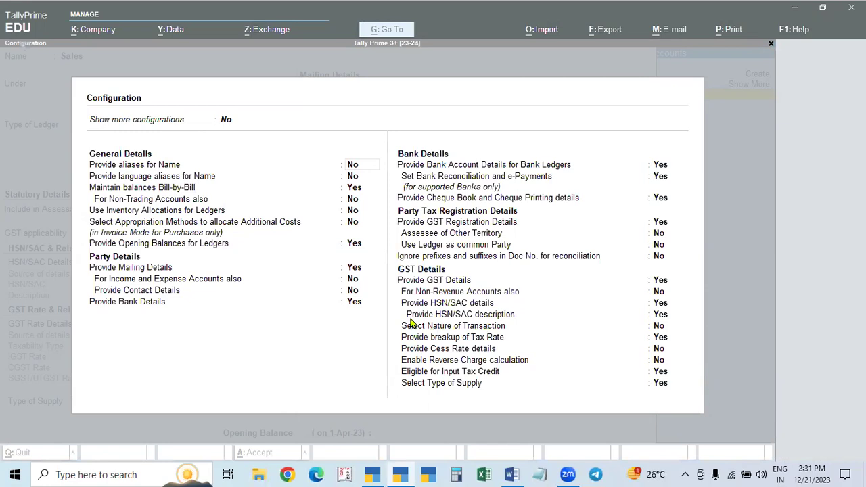
{"action": "left_click", "coordinate": [659, 327]}
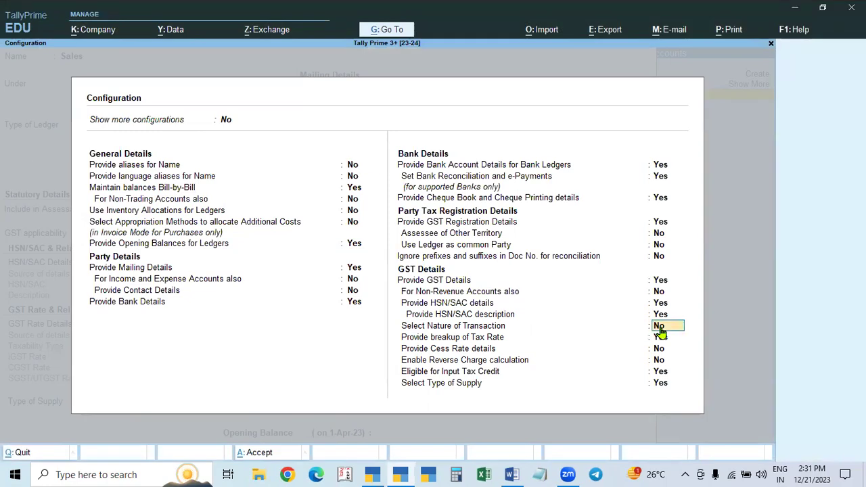
{"action": "type", "text": "y"}
{"action": "key", "text": "ctrl+a"}
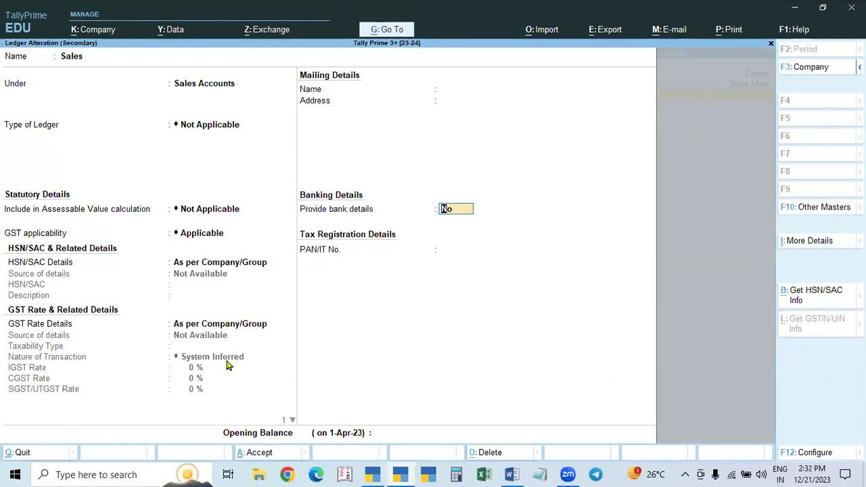
Step: Set the Sales ledger's GST Rate Details to Specify Details Here and examine the Nature of Transaction choices, keeping System Inferred
{"action": "left_click", "coordinate": [247, 328]}
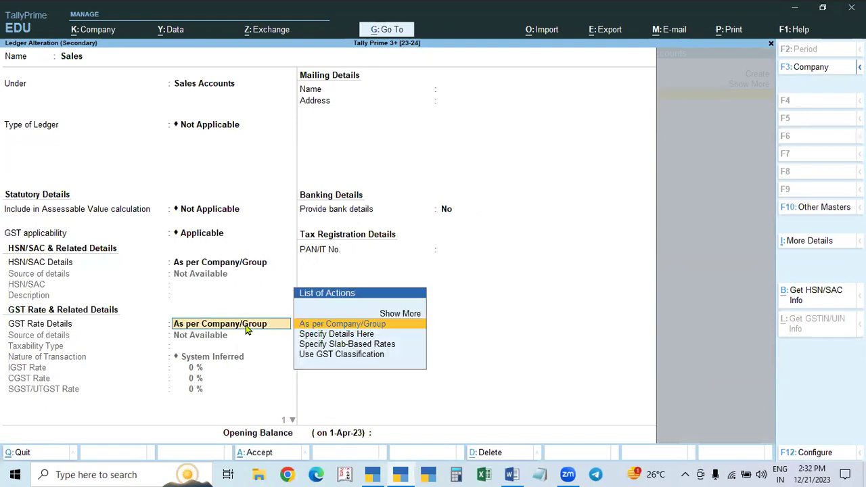
{"action": "key", "text": "Down"}
{"action": "left_click", "coordinate": [332, 333]}
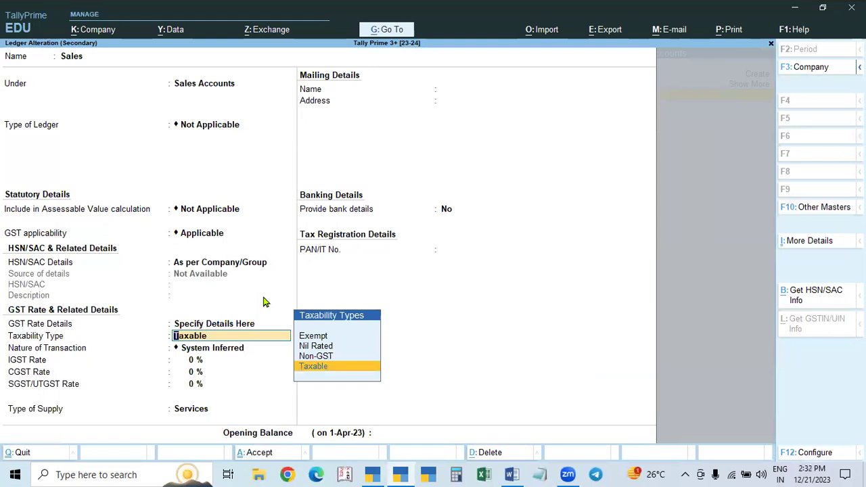
{"action": "left_click", "coordinate": [224, 349]}
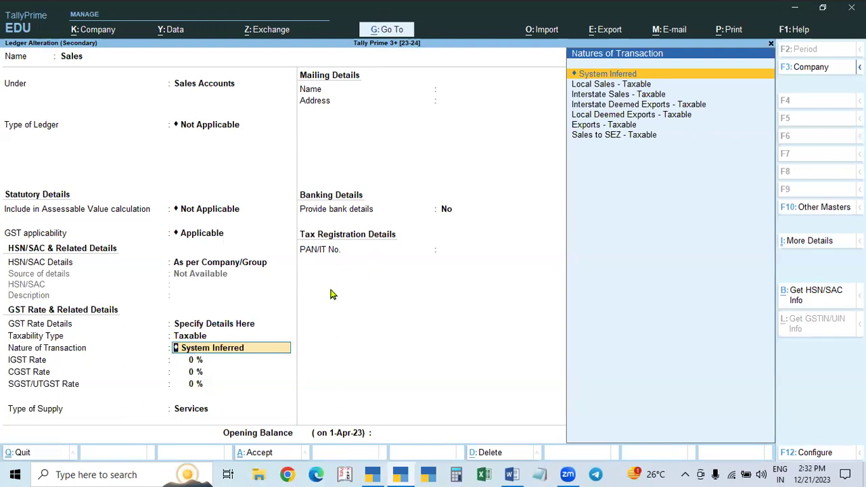
{"action": "key", "text": "Return"}
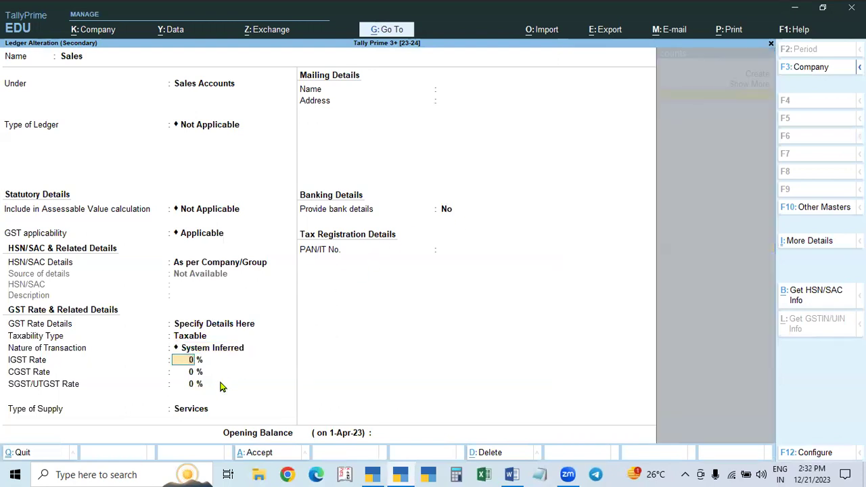
Step: Set the Sales ledger's GST Rate Details to As per Company/Group and save the ledger
{"action": "left_click", "coordinate": [237, 324]}
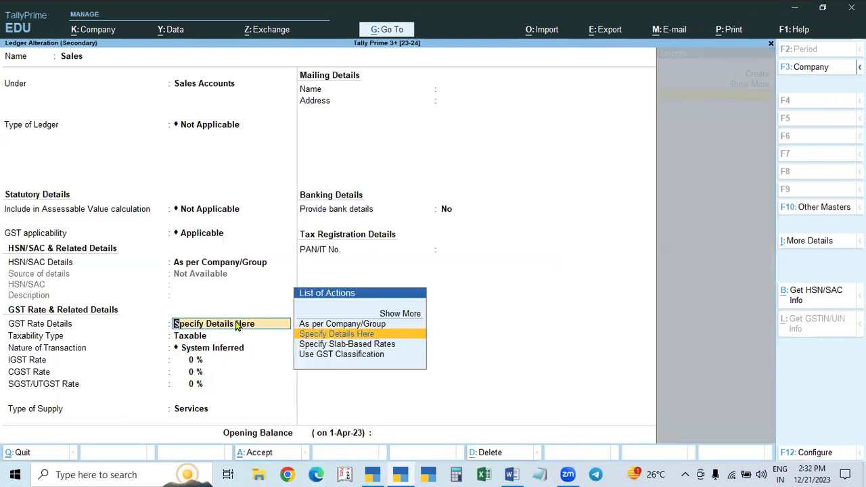
{"action": "key", "text": "Up"}
{"action": "key", "text": "Return"}
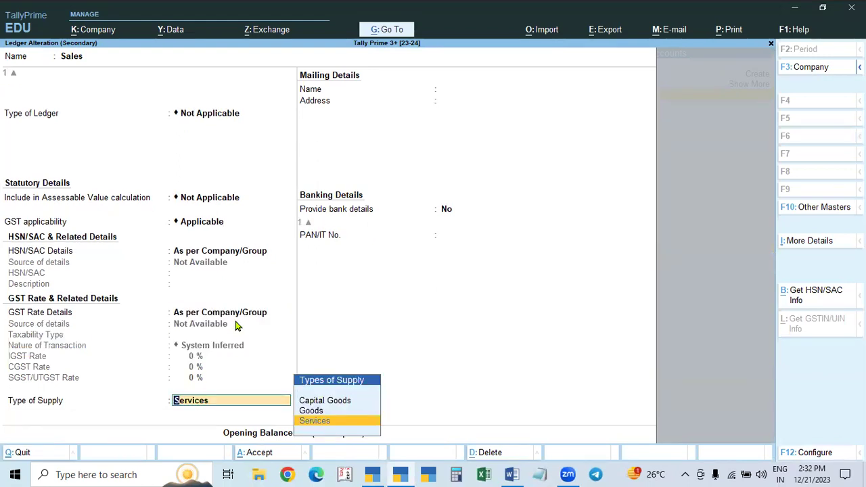
{"action": "key", "text": "ctrl+a"}
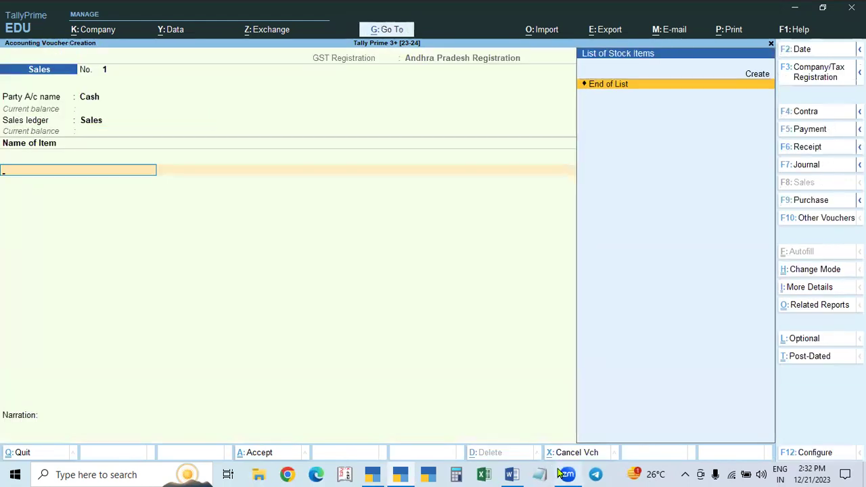
Step: Glance at the Word feature notes, then return to the Tally Prime 3+ sales voucher and confirm Sales as its ledger
{"action": "left_click", "coordinate": [512, 475]}
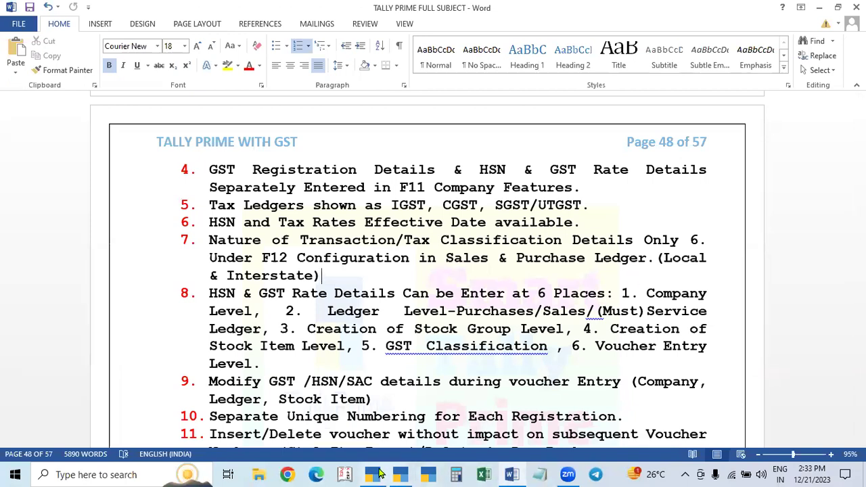
{"action": "left_click", "coordinate": [400, 475]}
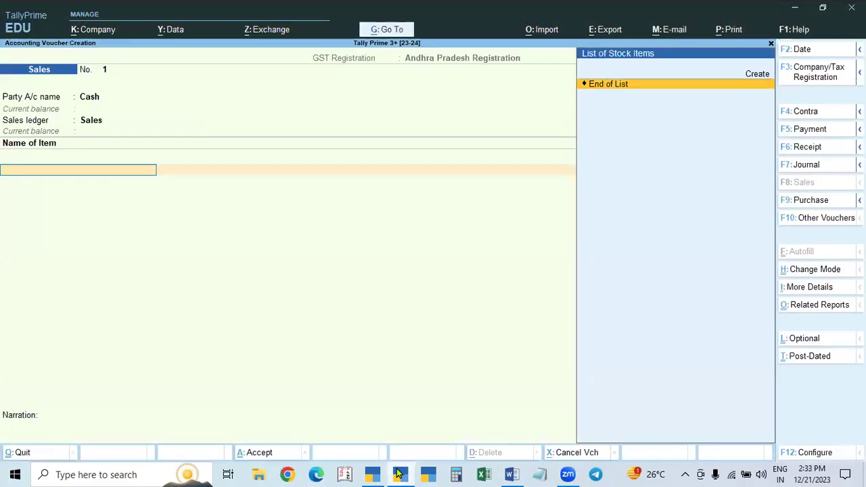
{"action": "left_click", "coordinate": [85, 124]}
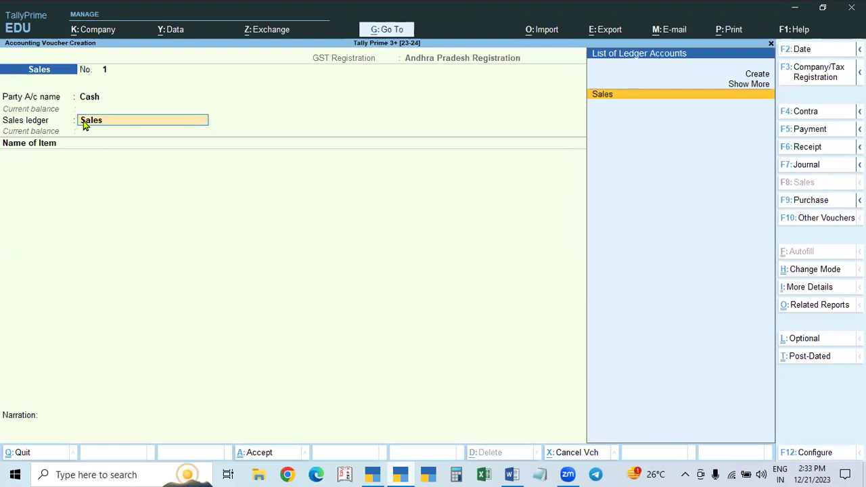
{"action": "key", "text": "Return"}
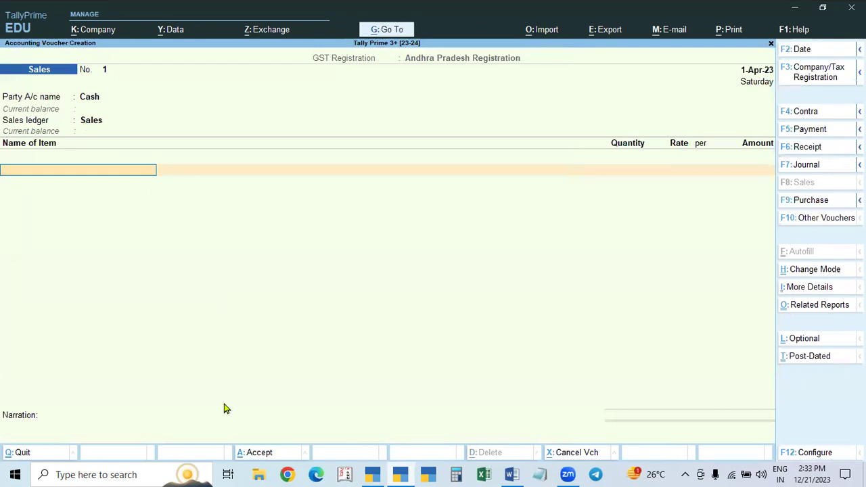
Step: Switch to the Word notes and review the numbered Release 3.0 feature list from item 4 to item 21
{"action": "left_click", "coordinate": [511, 475]}
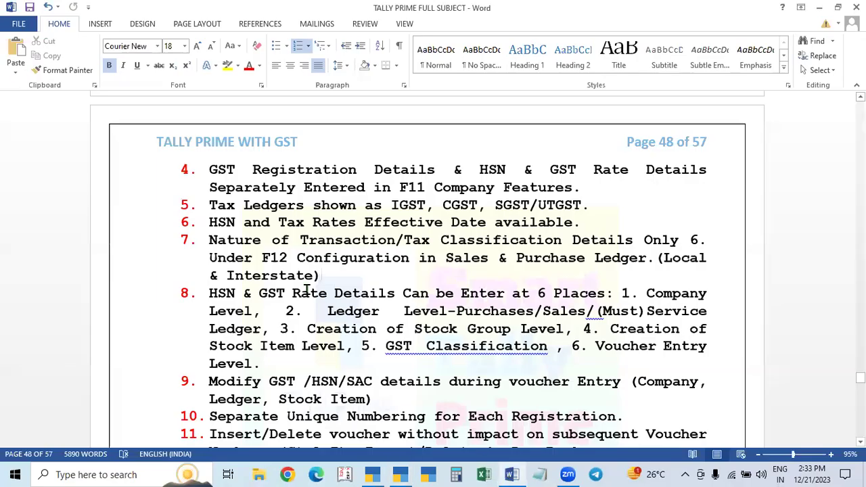
{"action": "scroll", "coordinate": [309, 291], "scroll_direction": "down", "scroll_amount": 2}
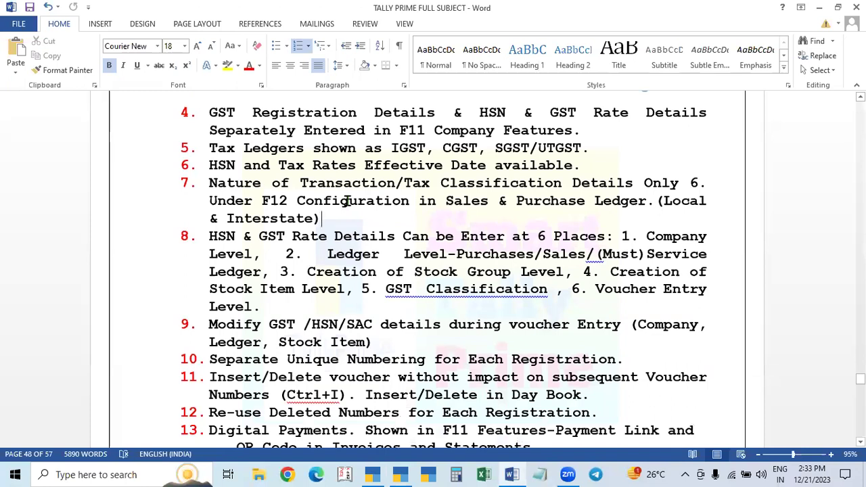
{"action": "scroll", "coordinate": [347, 201], "scroll_direction": "down", "scroll_amount": 1}
{"action": "scroll", "coordinate": [347, 201], "scroll_direction": "up", "scroll_amount": 2}
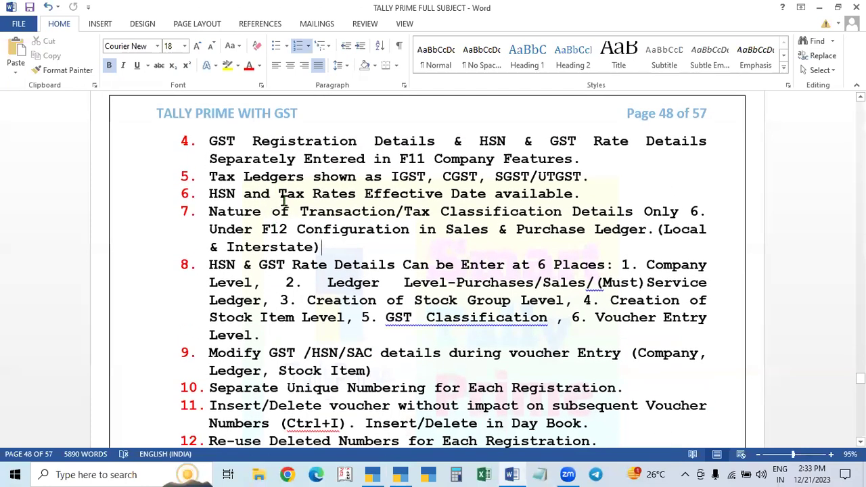
{"action": "scroll", "coordinate": [280, 198], "scroll_direction": "down", "scroll_amount": 1}
{"action": "scroll", "coordinate": [264, 264], "scroll_direction": "down", "scroll_amount": 2}
{"action": "scroll", "coordinate": [246, 291], "scroll_direction": "up", "scroll_amount": 2}
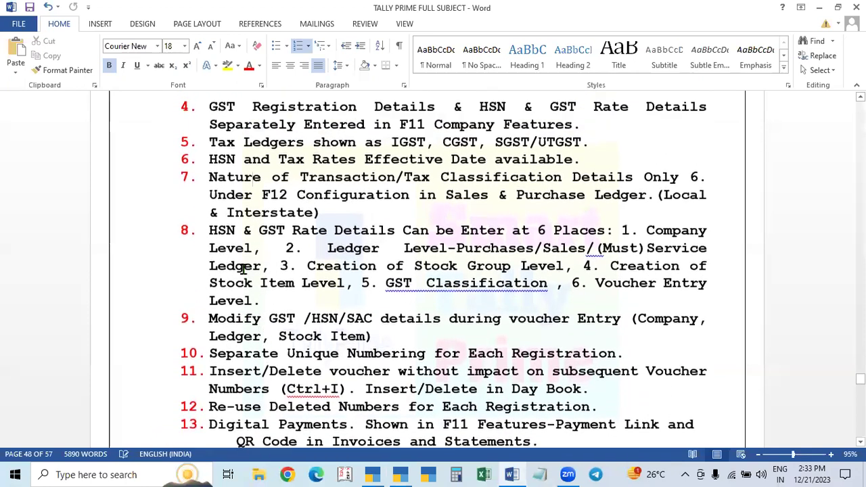
{"action": "scroll", "coordinate": [232, 230], "scroll_direction": "down", "scroll_amount": 15}
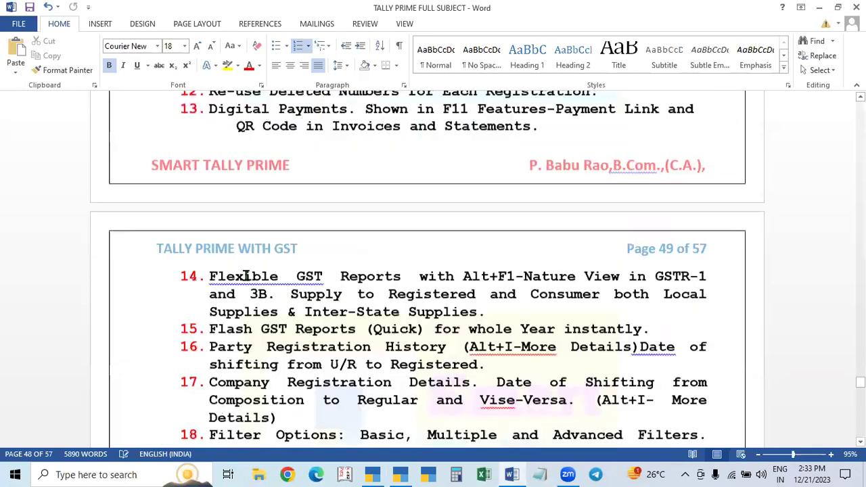
{"action": "scroll", "coordinate": [246, 275], "scroll_direction": "up", "scroll_amount": 6}
{"action": "scroll", "coordinate": [246, 275], "scroll_direction": "up", "scroll_amount": 11}
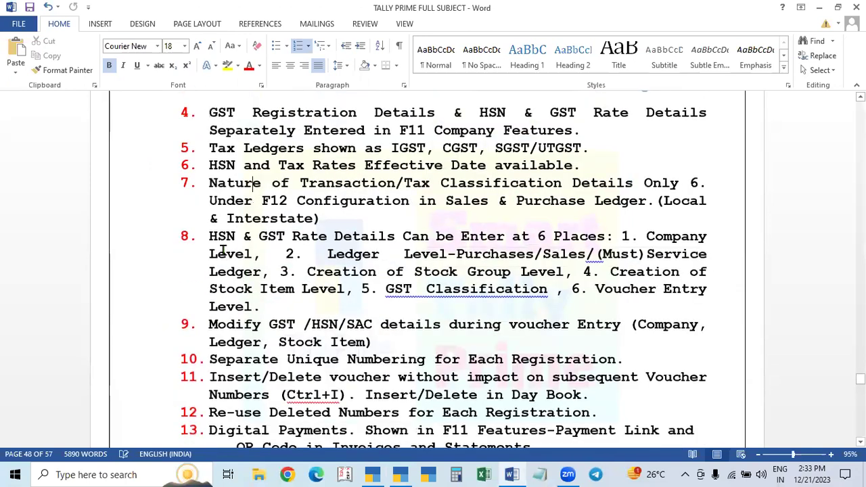
{"action": "scroll", "coordinate": [224, 250], "scroll_direction": "down", "scroll_amount": 2}
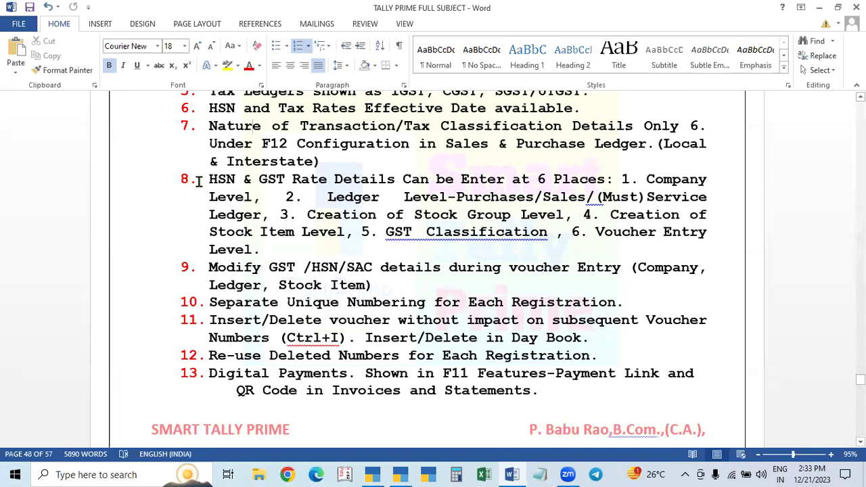
{"action": "left_click", "coordinate": [191, 355]}
{"action": "left_click_drag", "start_coordinate": [191, 355], "coordinate": [226, 355]}
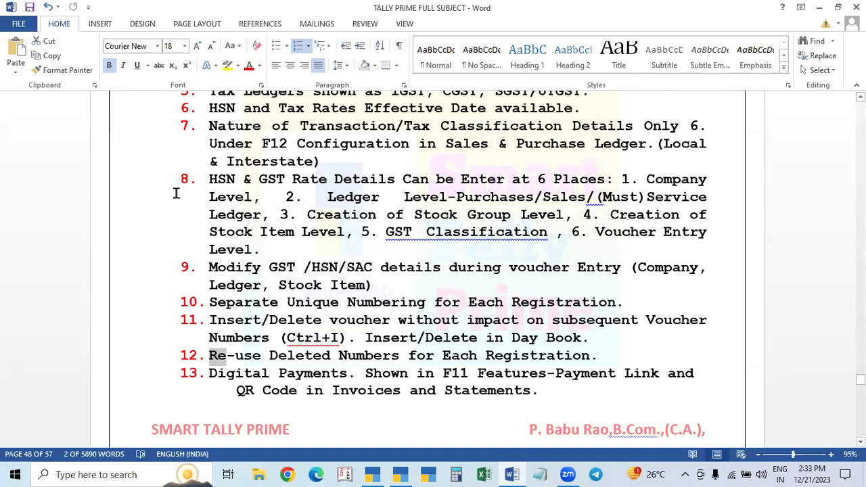
{"action": "scroll", "coordinate": [294, 333], "scroll_direction": "down", "scroll_amount": 3}
{"action": "scroll", "coordinate": [293, 334], "scroll_direction": "down", "scroll_amount": 9}
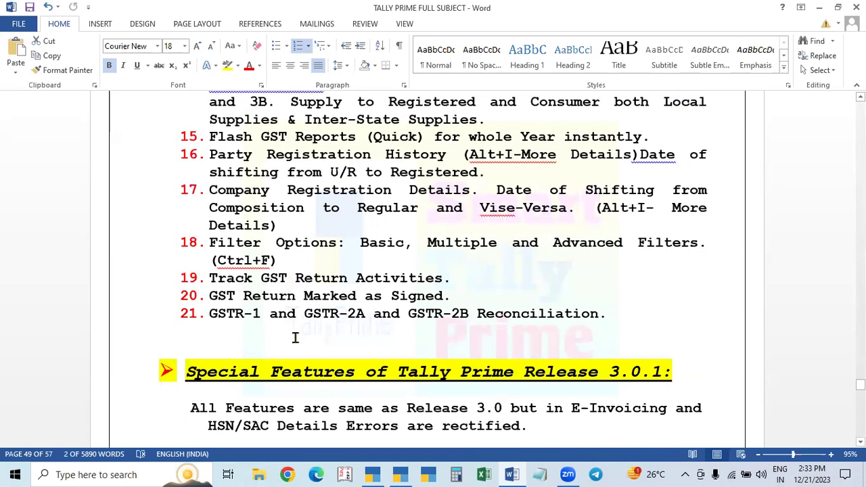
{"action": "scroll", "coordinate": [390, 253], "scroll_direction": "up", "scroll_amount": 10}
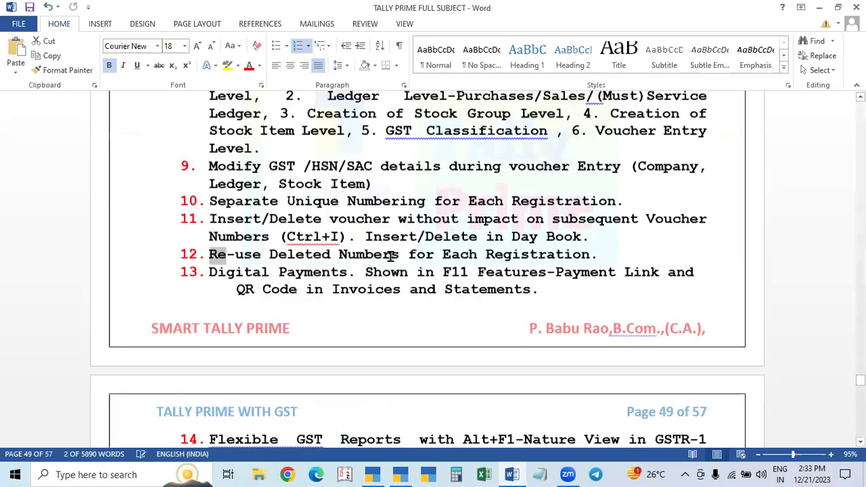